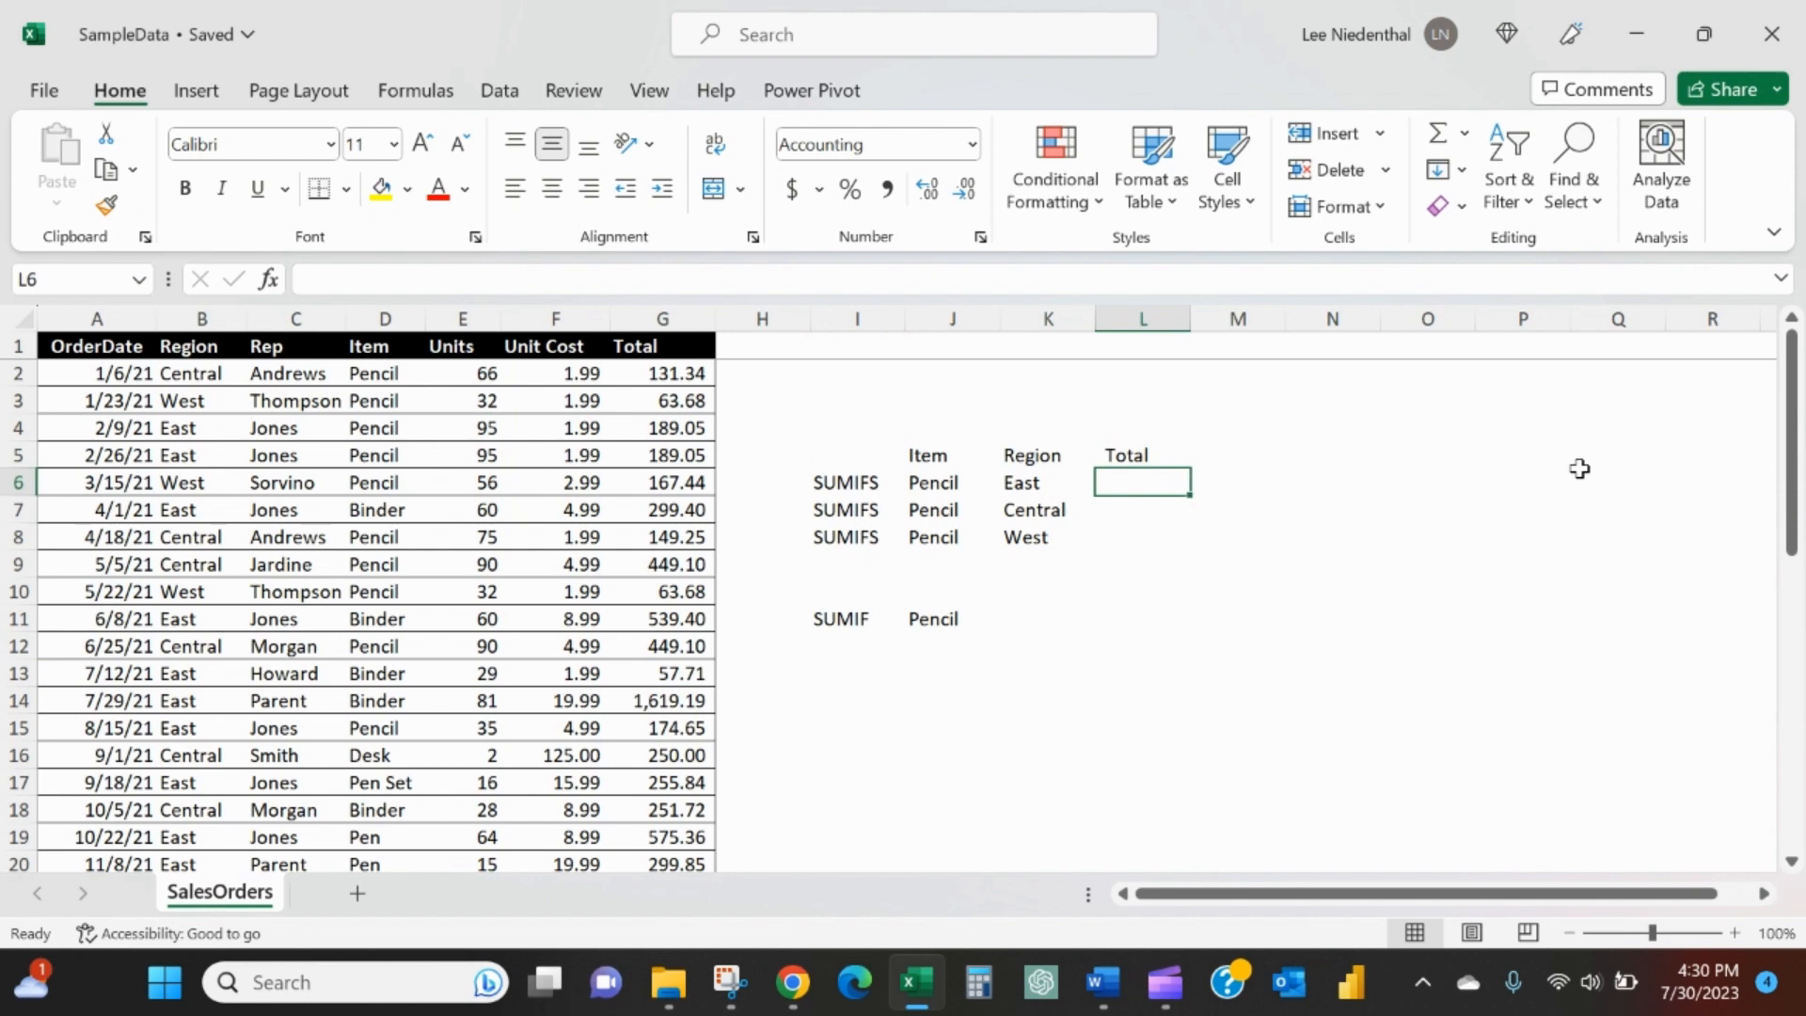
# - Add filters to the sales data's header row and check the available values for Item and Region
pyautogui.click(459, 346)
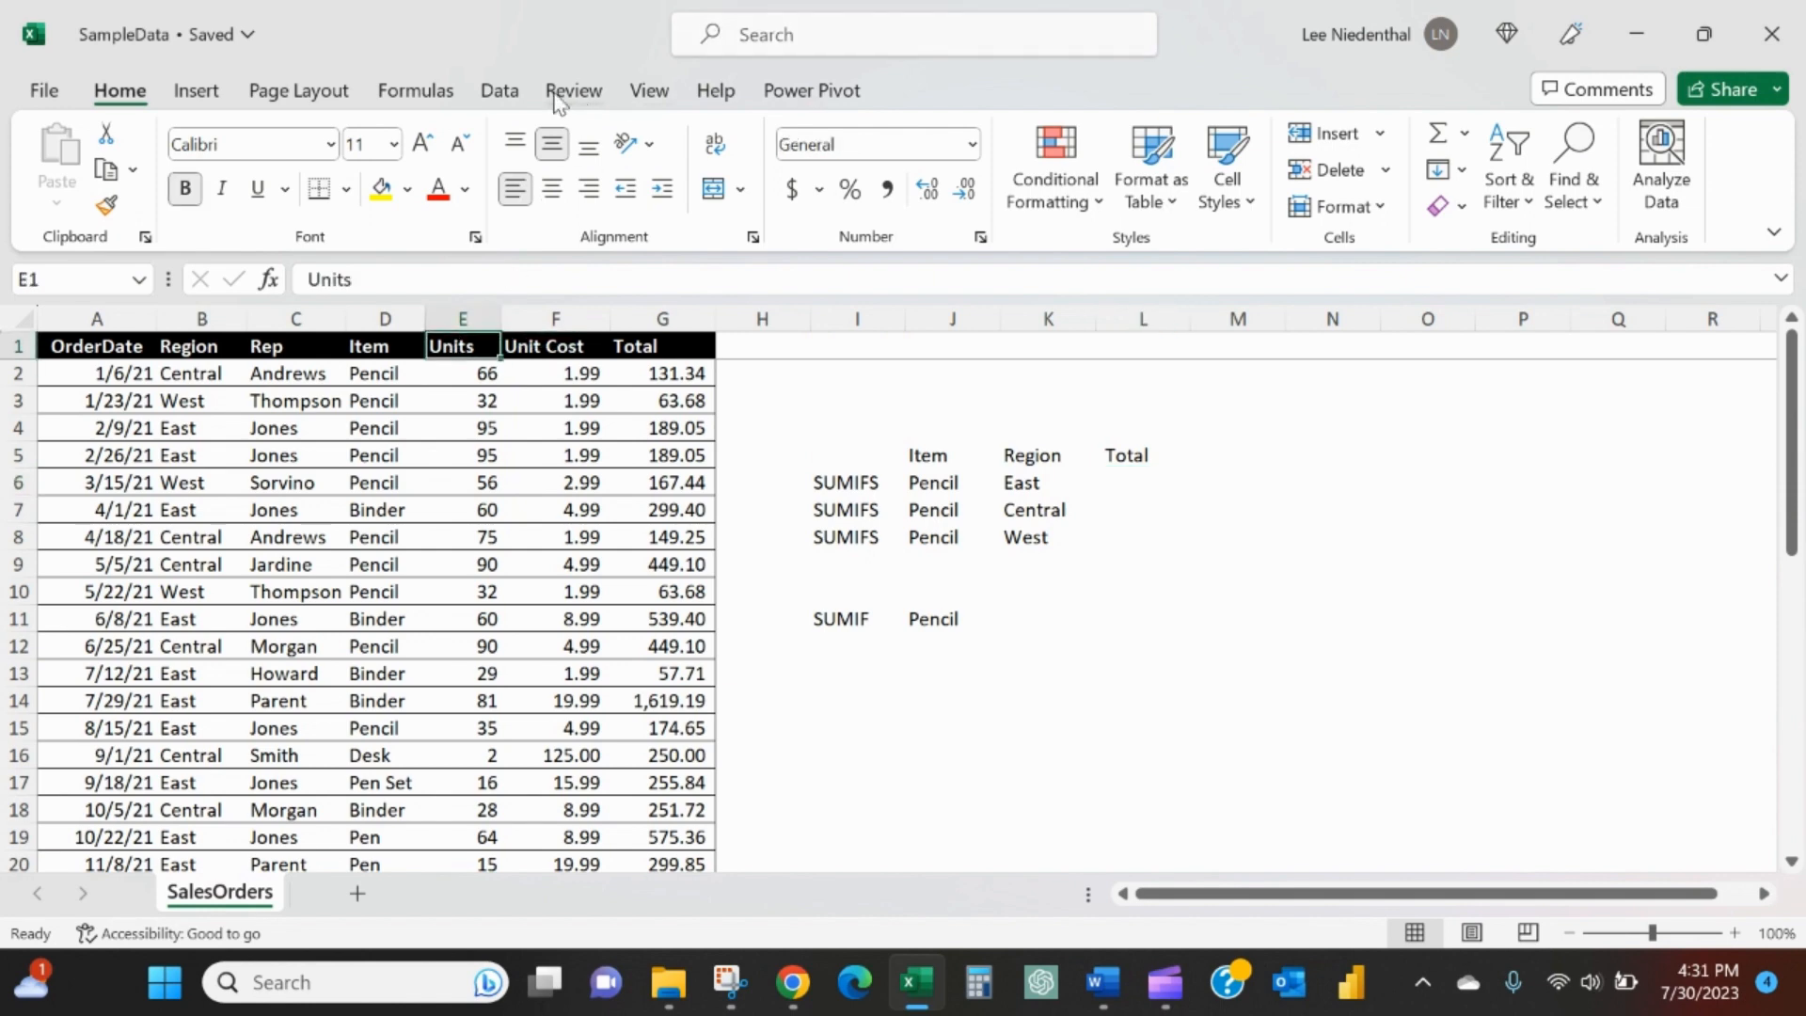
pyautogui.click(499, 90)
pyautogui.click(920, 169)
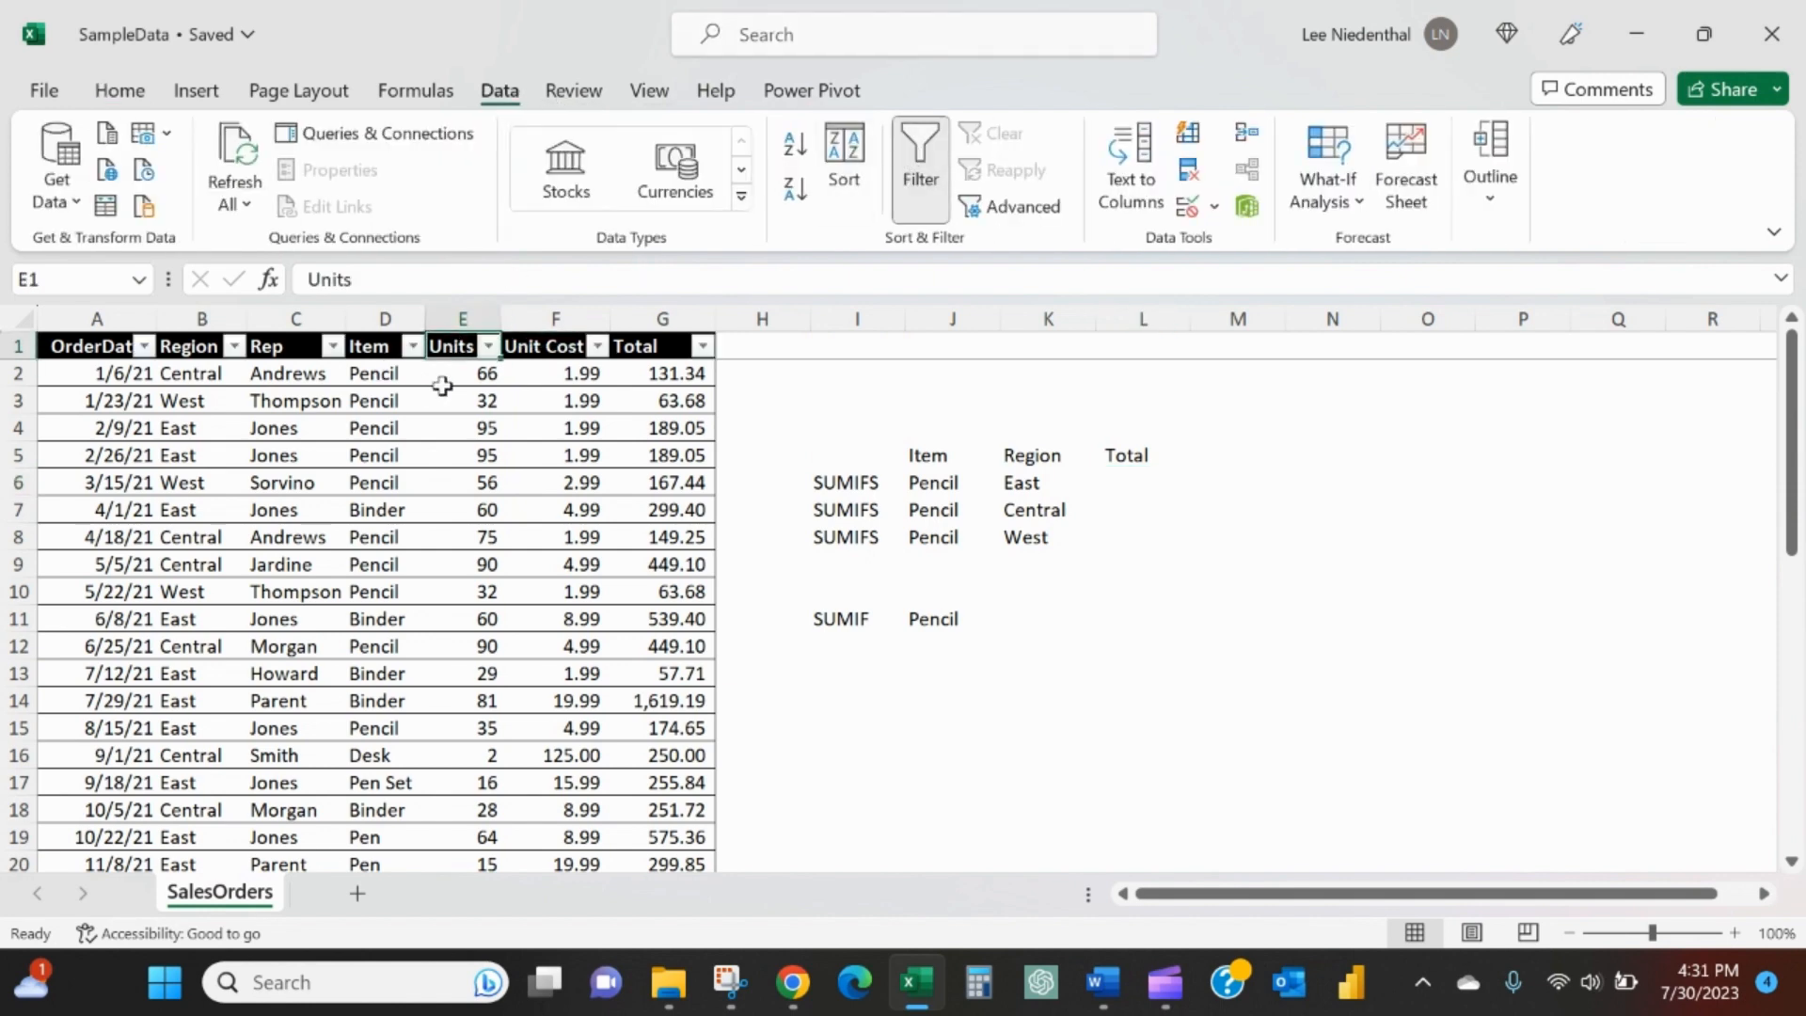
pyautogui.click(413, 346)
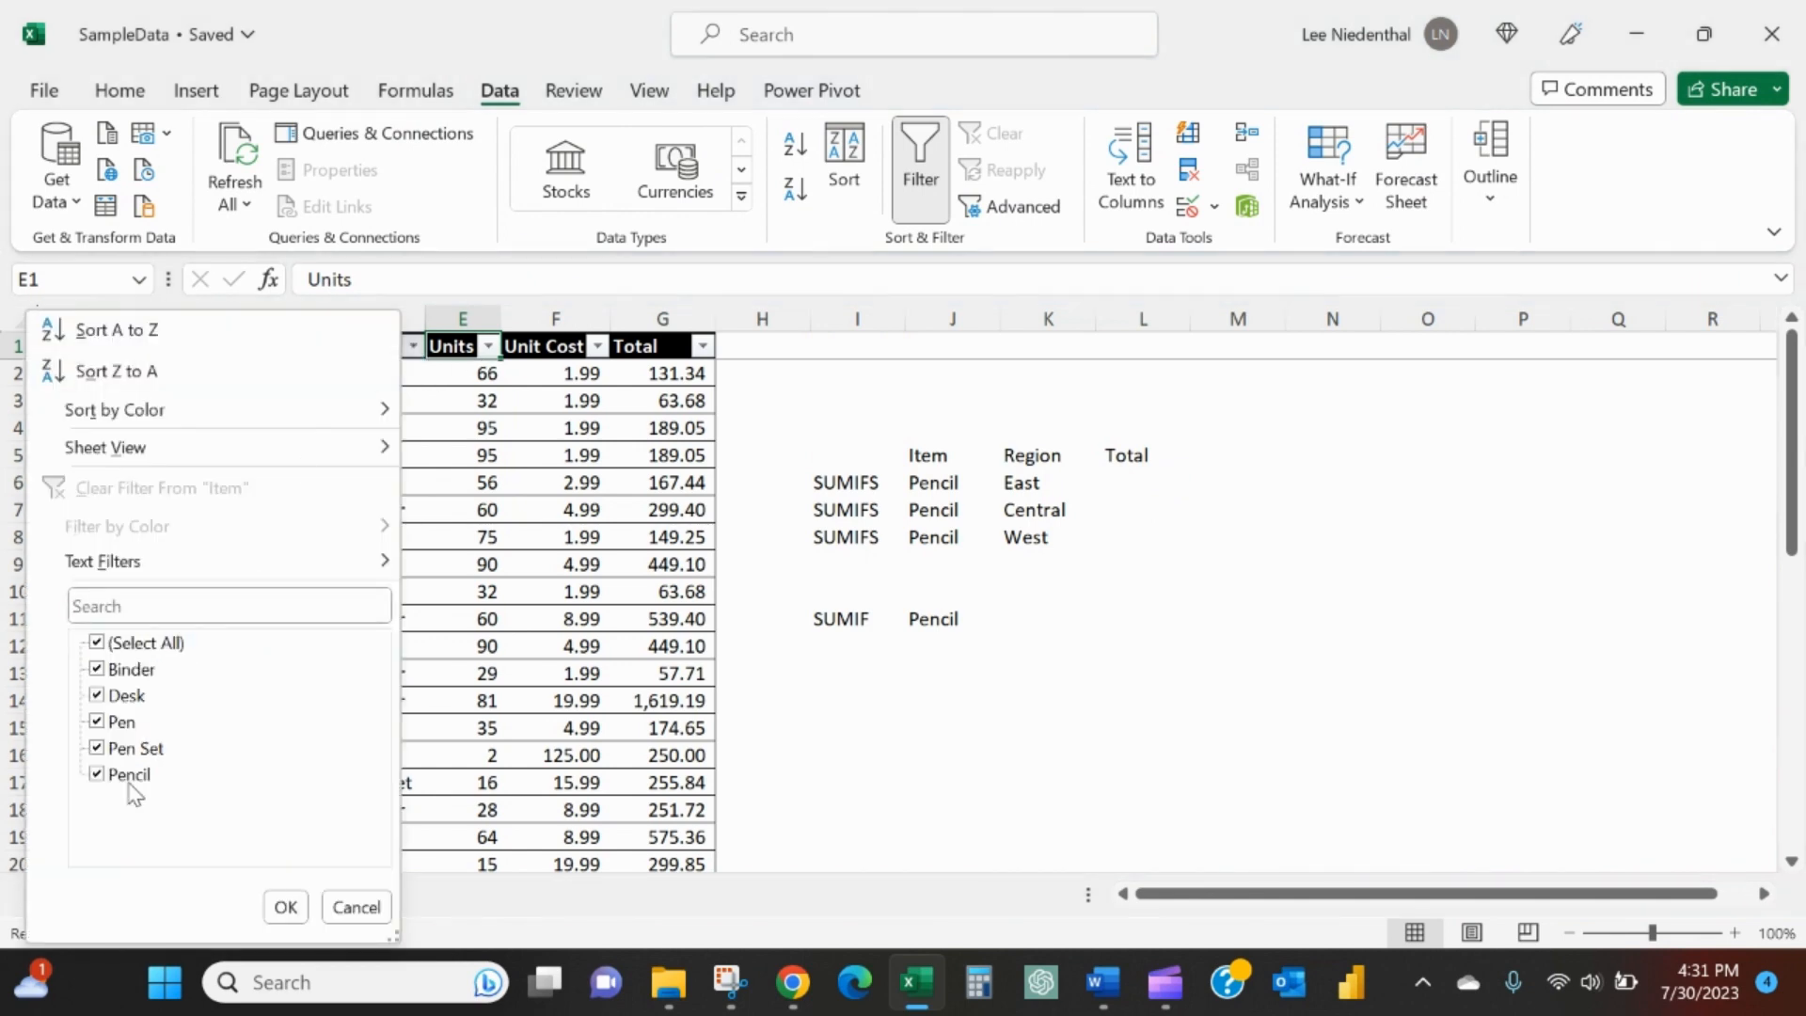
pyautogui.click(418, 602)
pyautogui.click(233, 346)
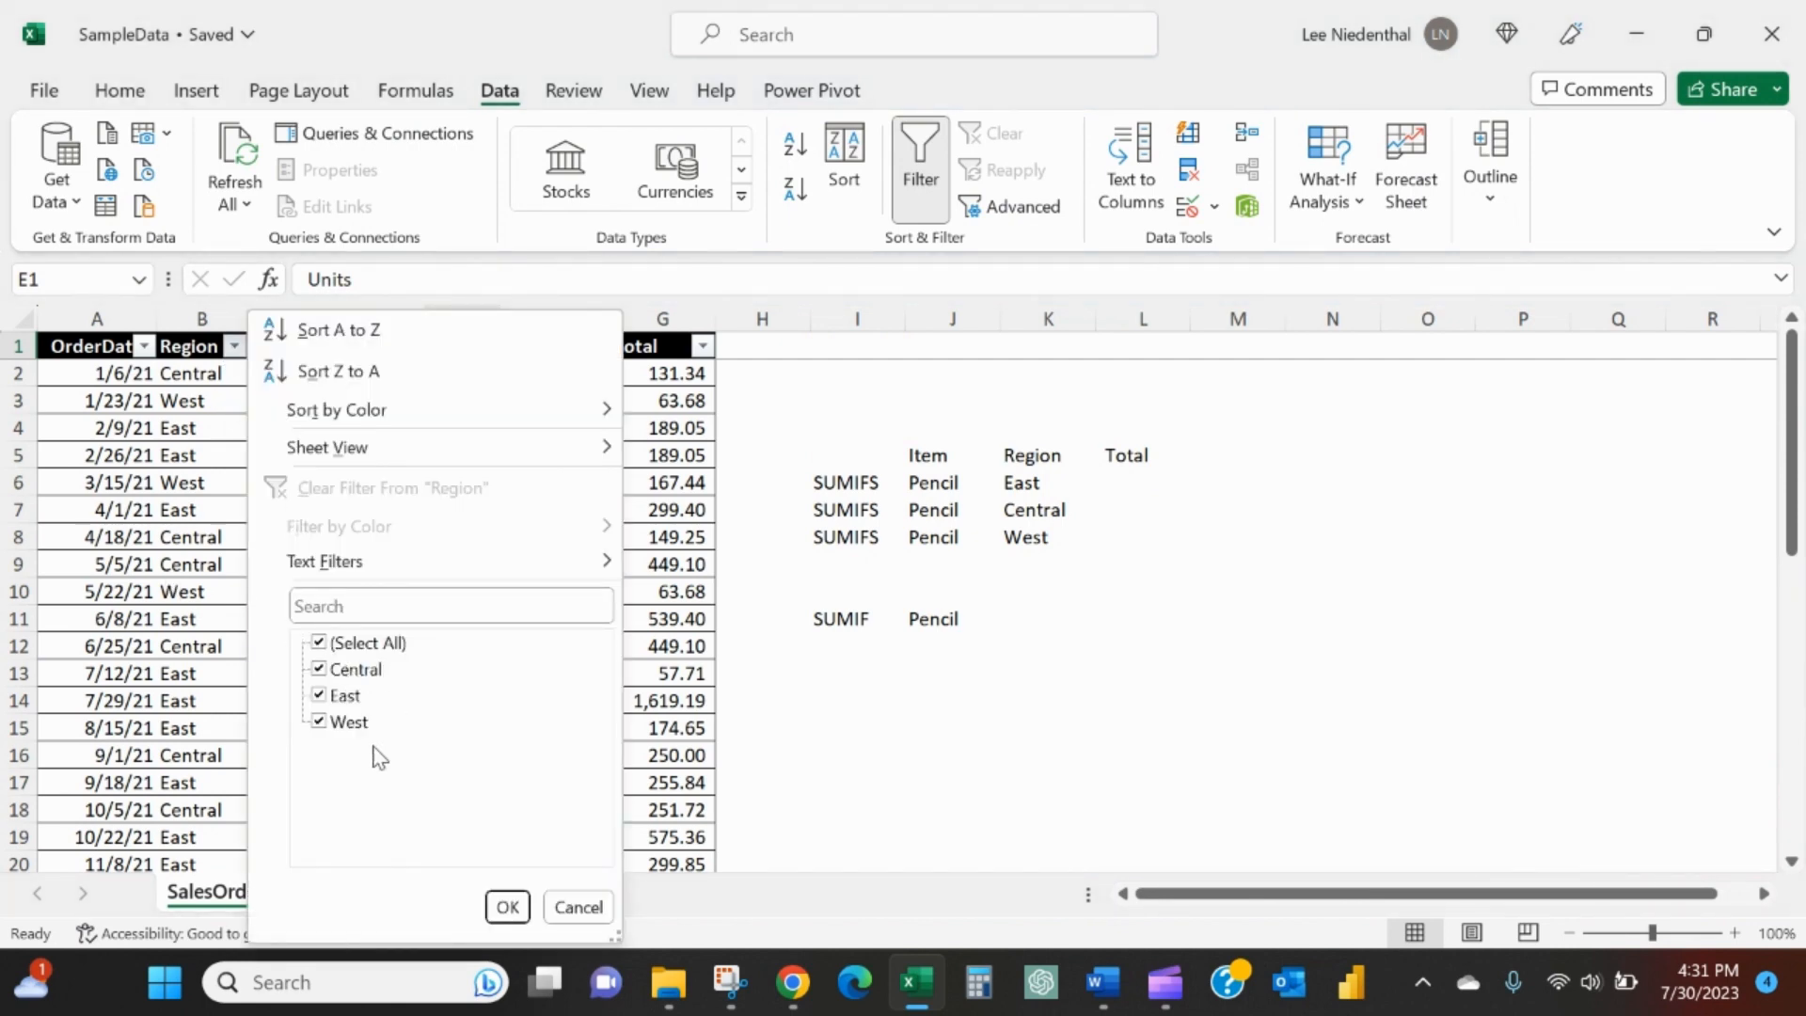
pyautogui.click(983, 673)
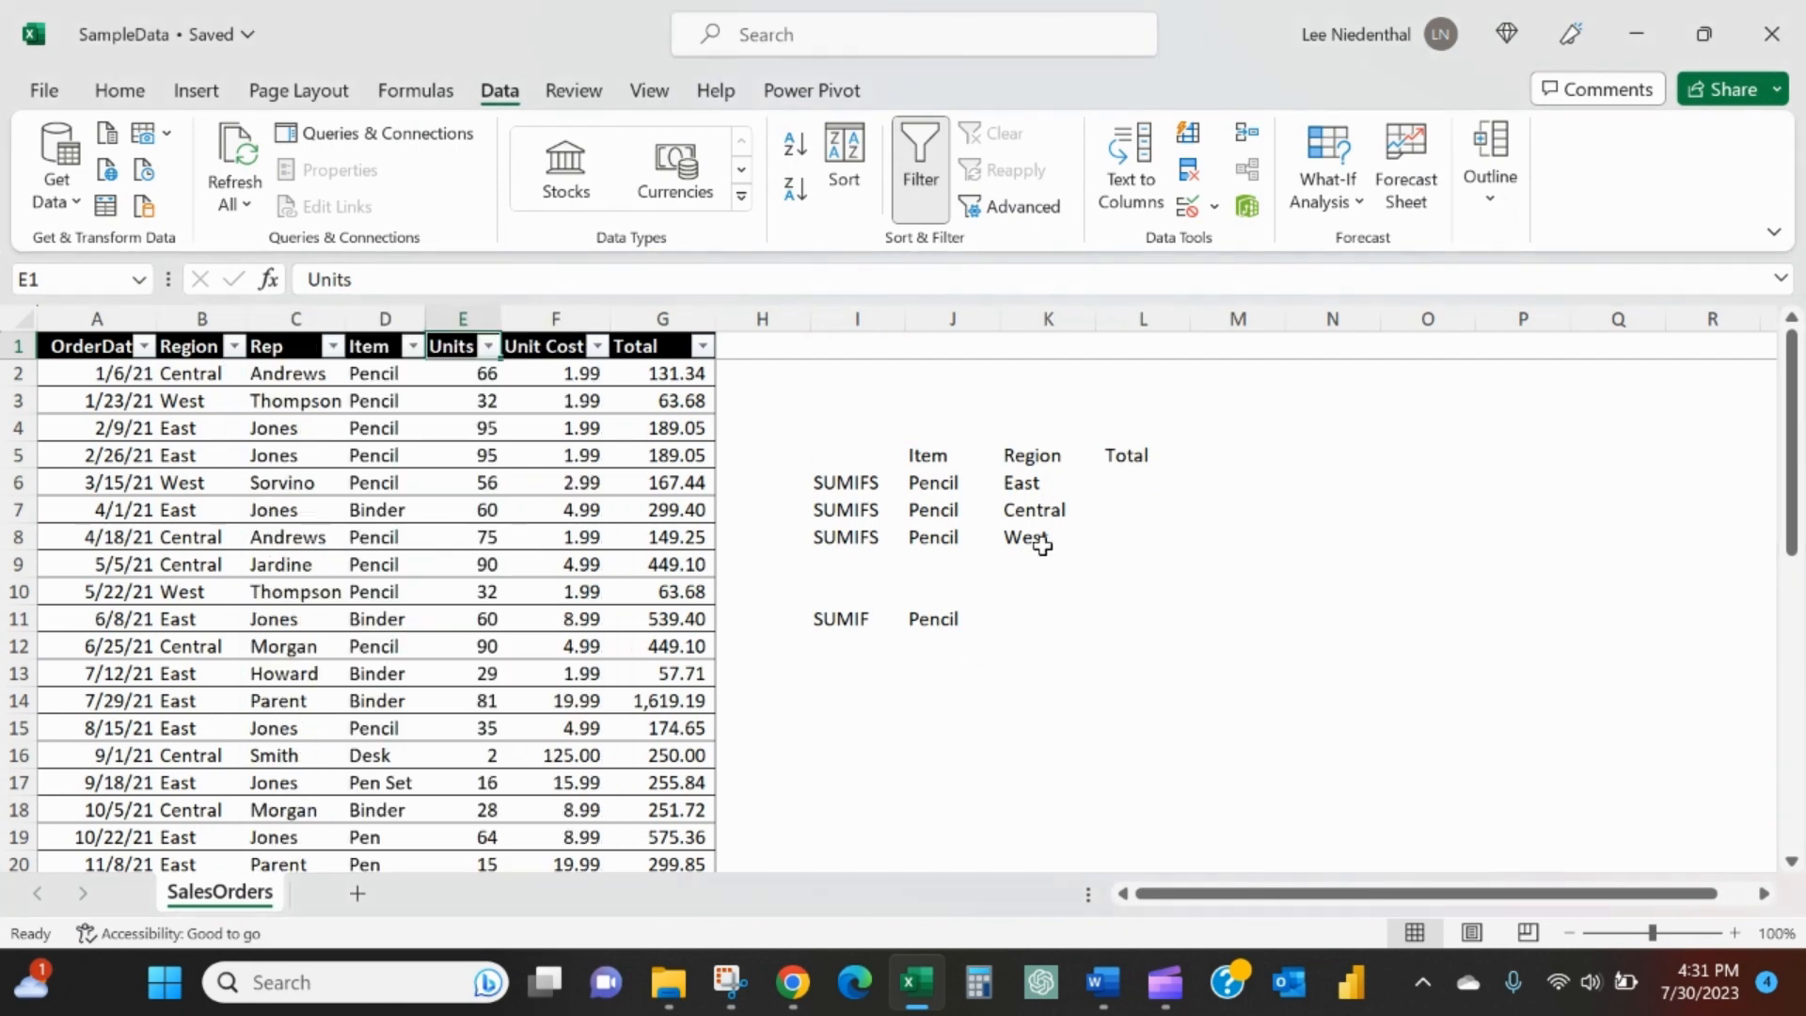
# - Begin a SUMIFS formula in L6 with the Total column values G2:G44 as the sum range
pyautogui.click(1146, 478)
pyautogui.write('=smu')
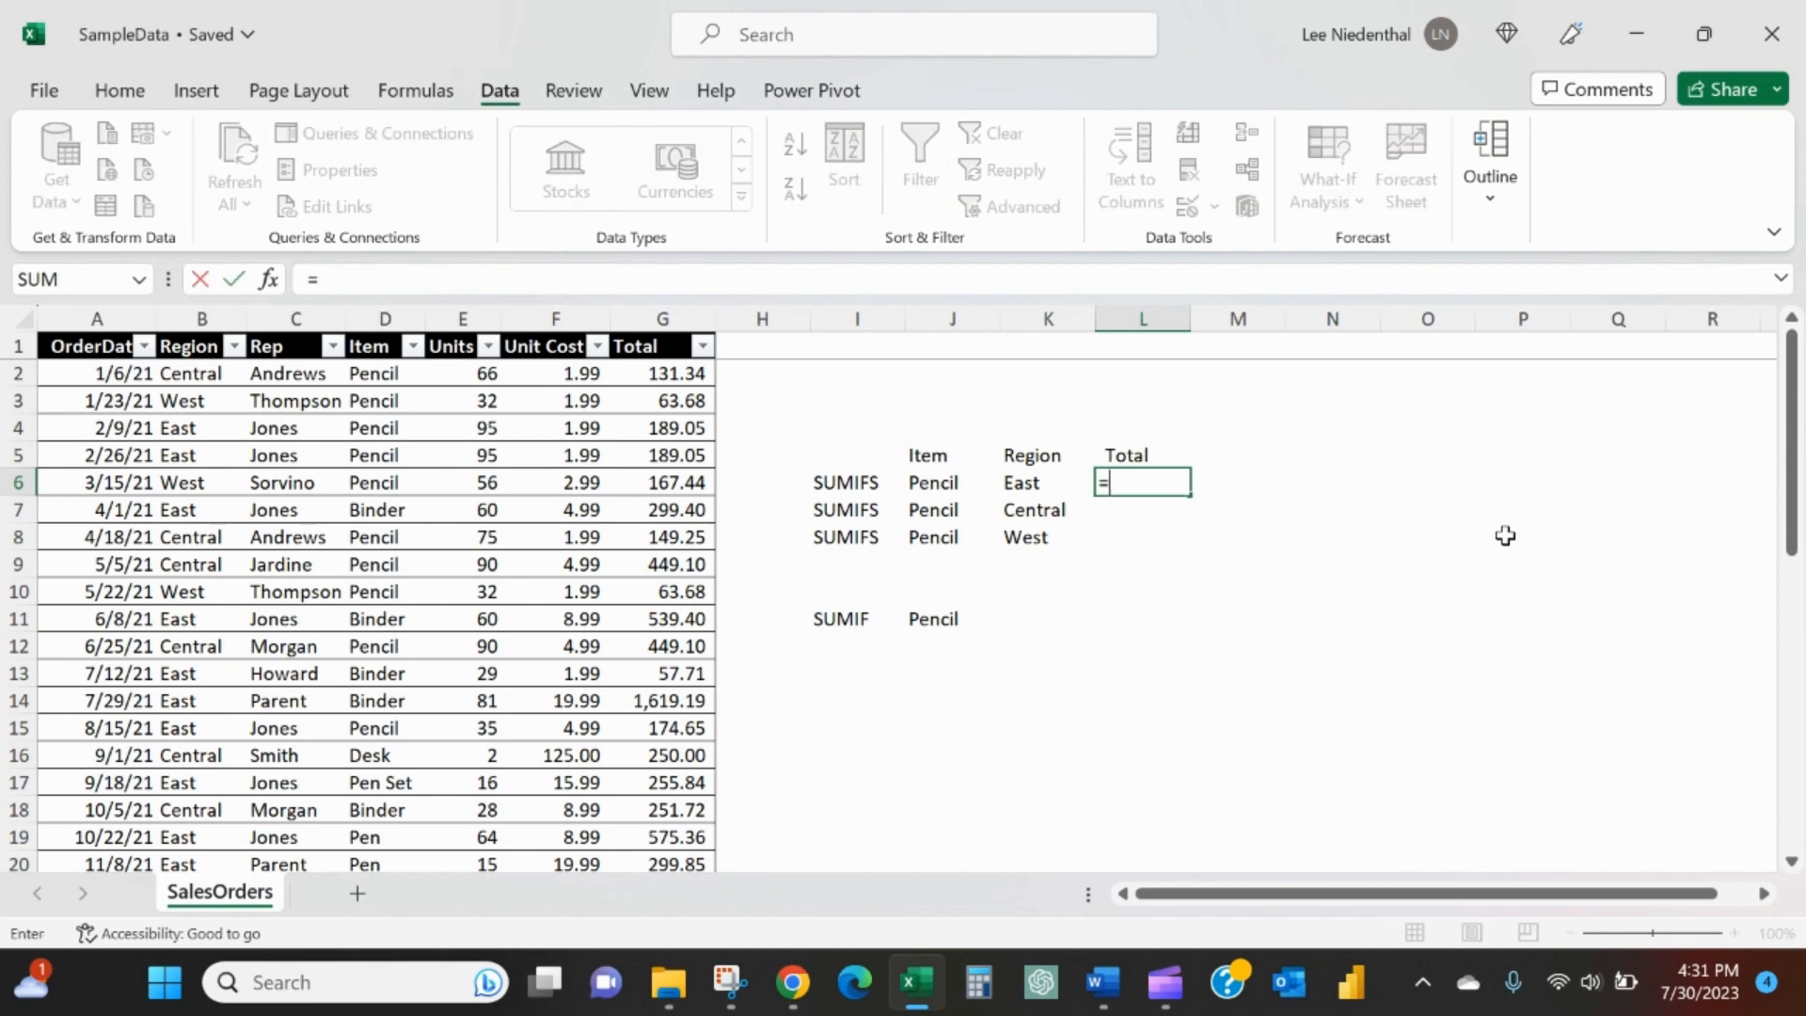
pyautogui.press('BackSpace')
pyautogui.press('BackSpace')
pyautogui.write('umifs(')
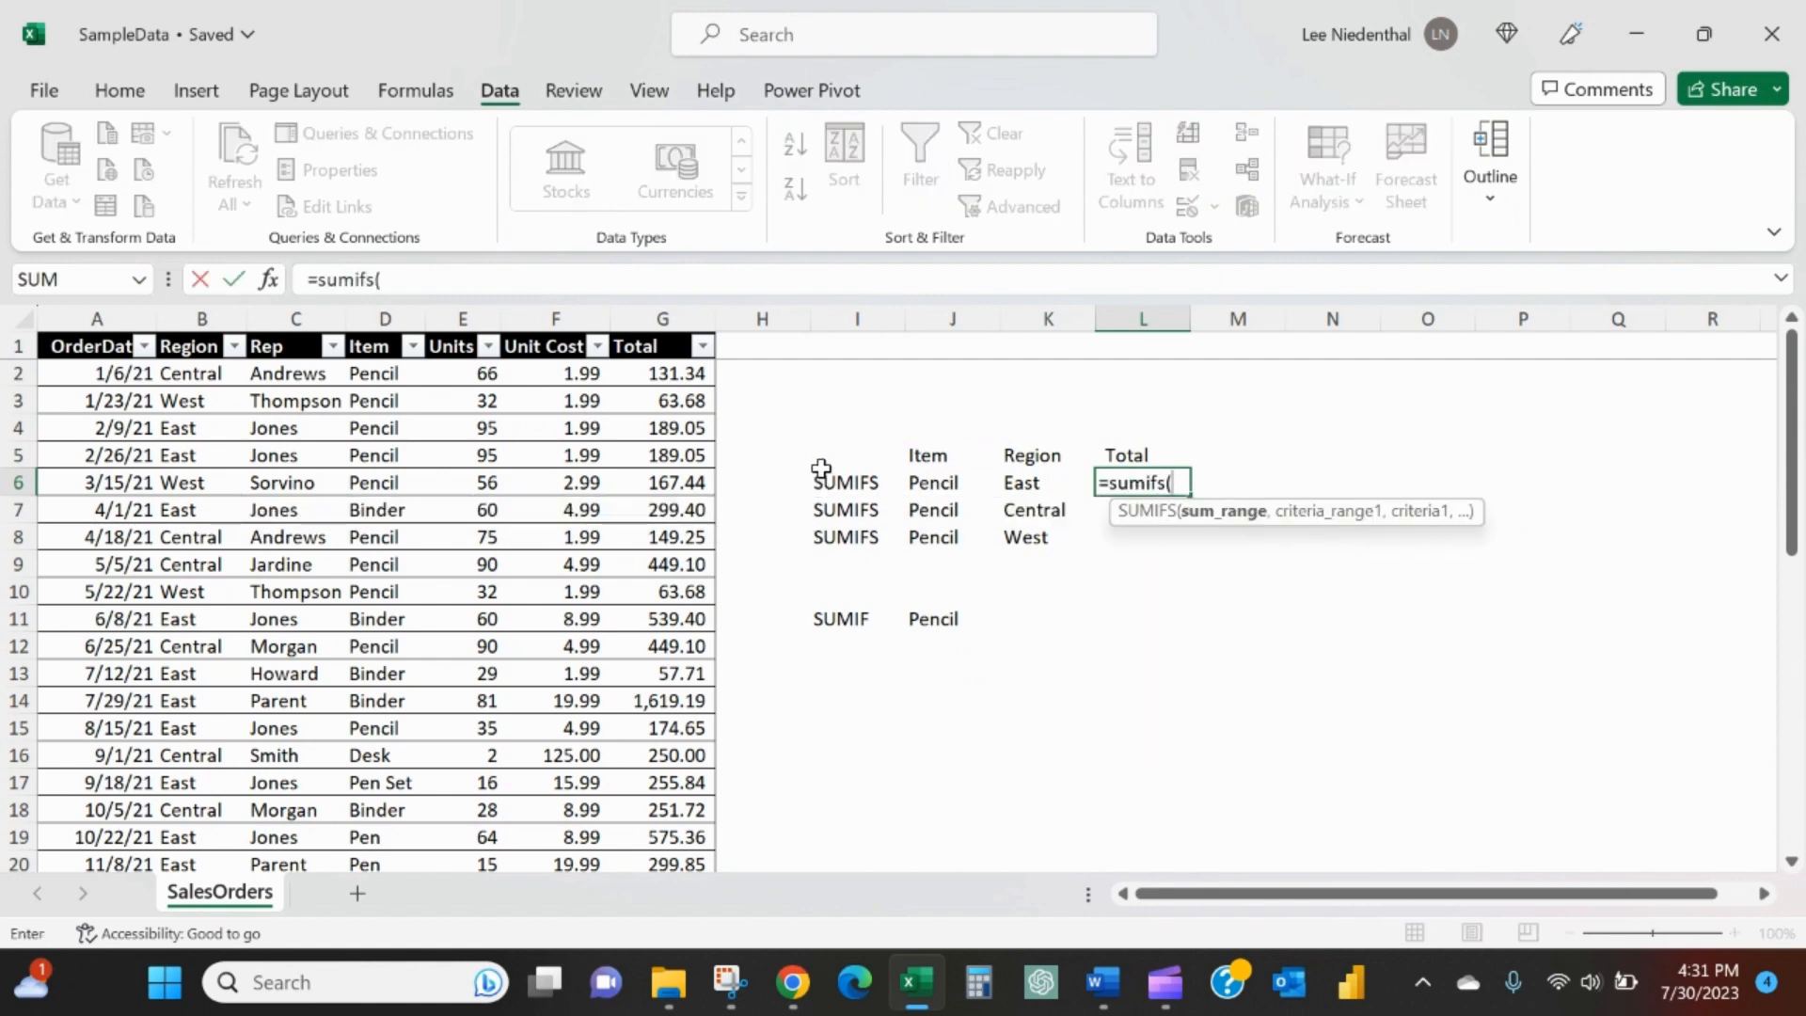
pyautogui.click(664, 367)
pyautogui.hotkey('ctrl', 'shift', 'Down')
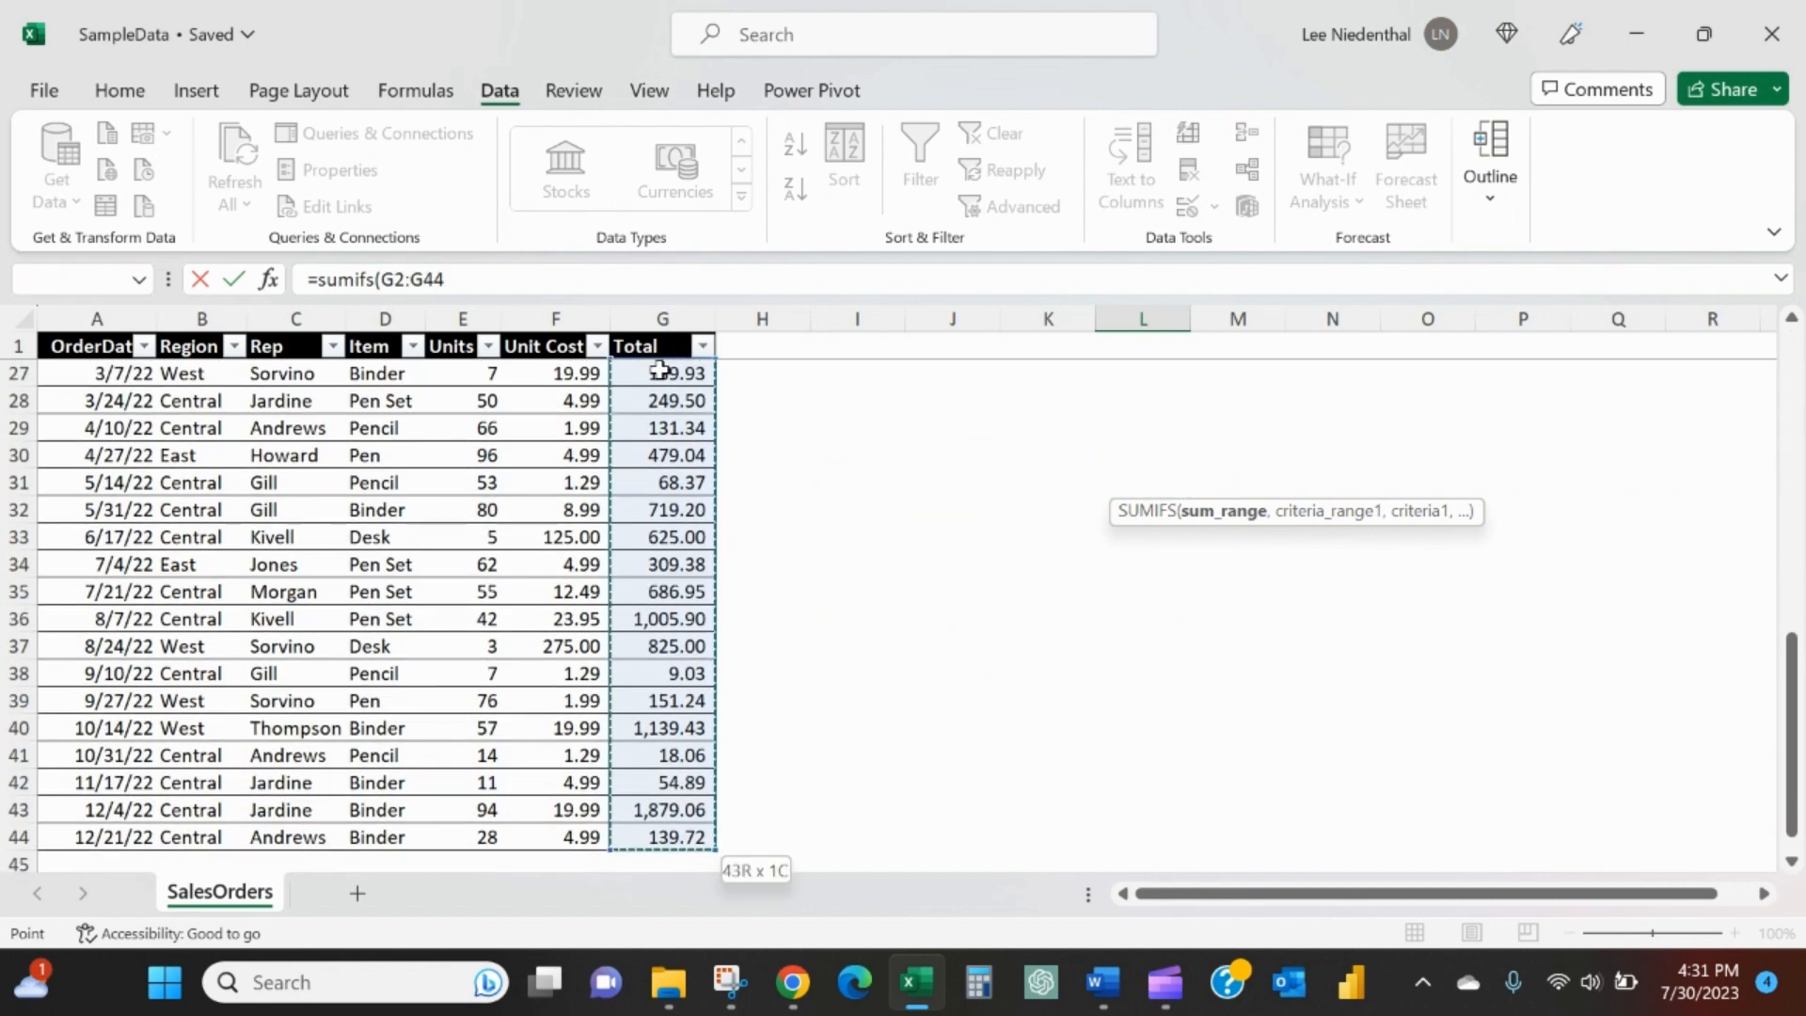
pyautogui.write(',')
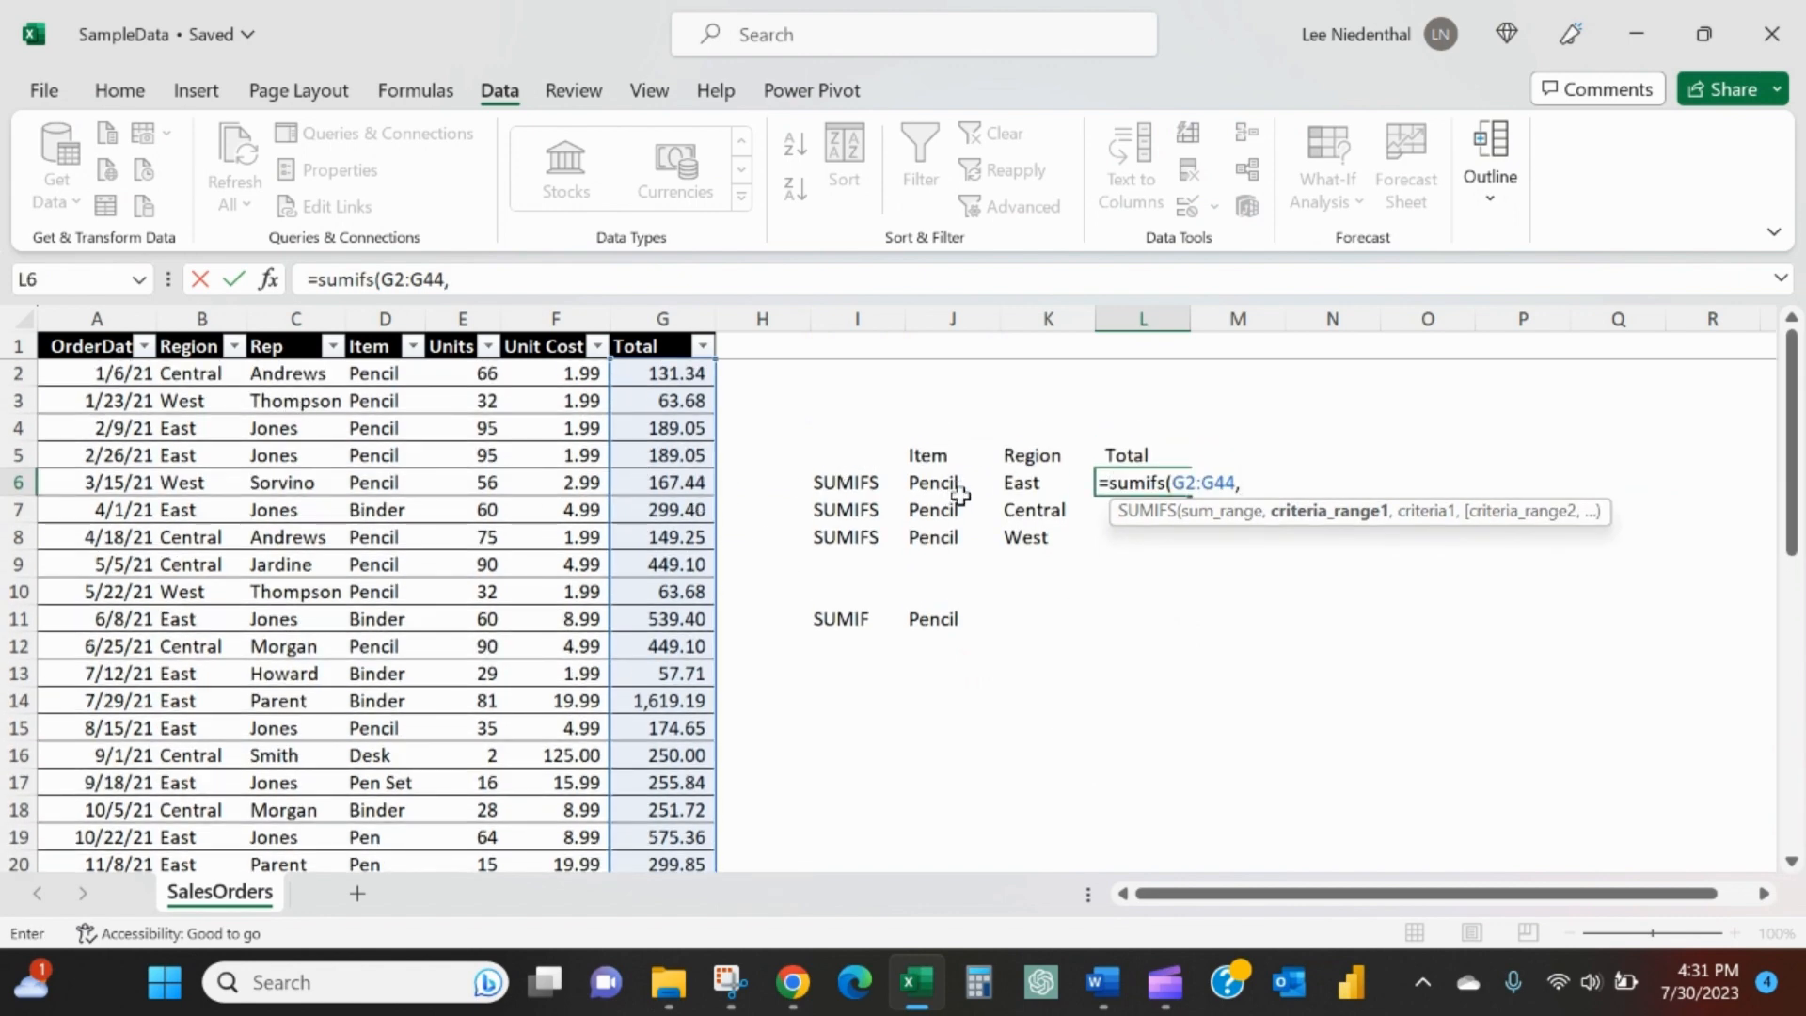
# - Add the first SUMIFS condition, matching the Item column D2:D44 against the item in J6
pyautogui.click(383, 373)
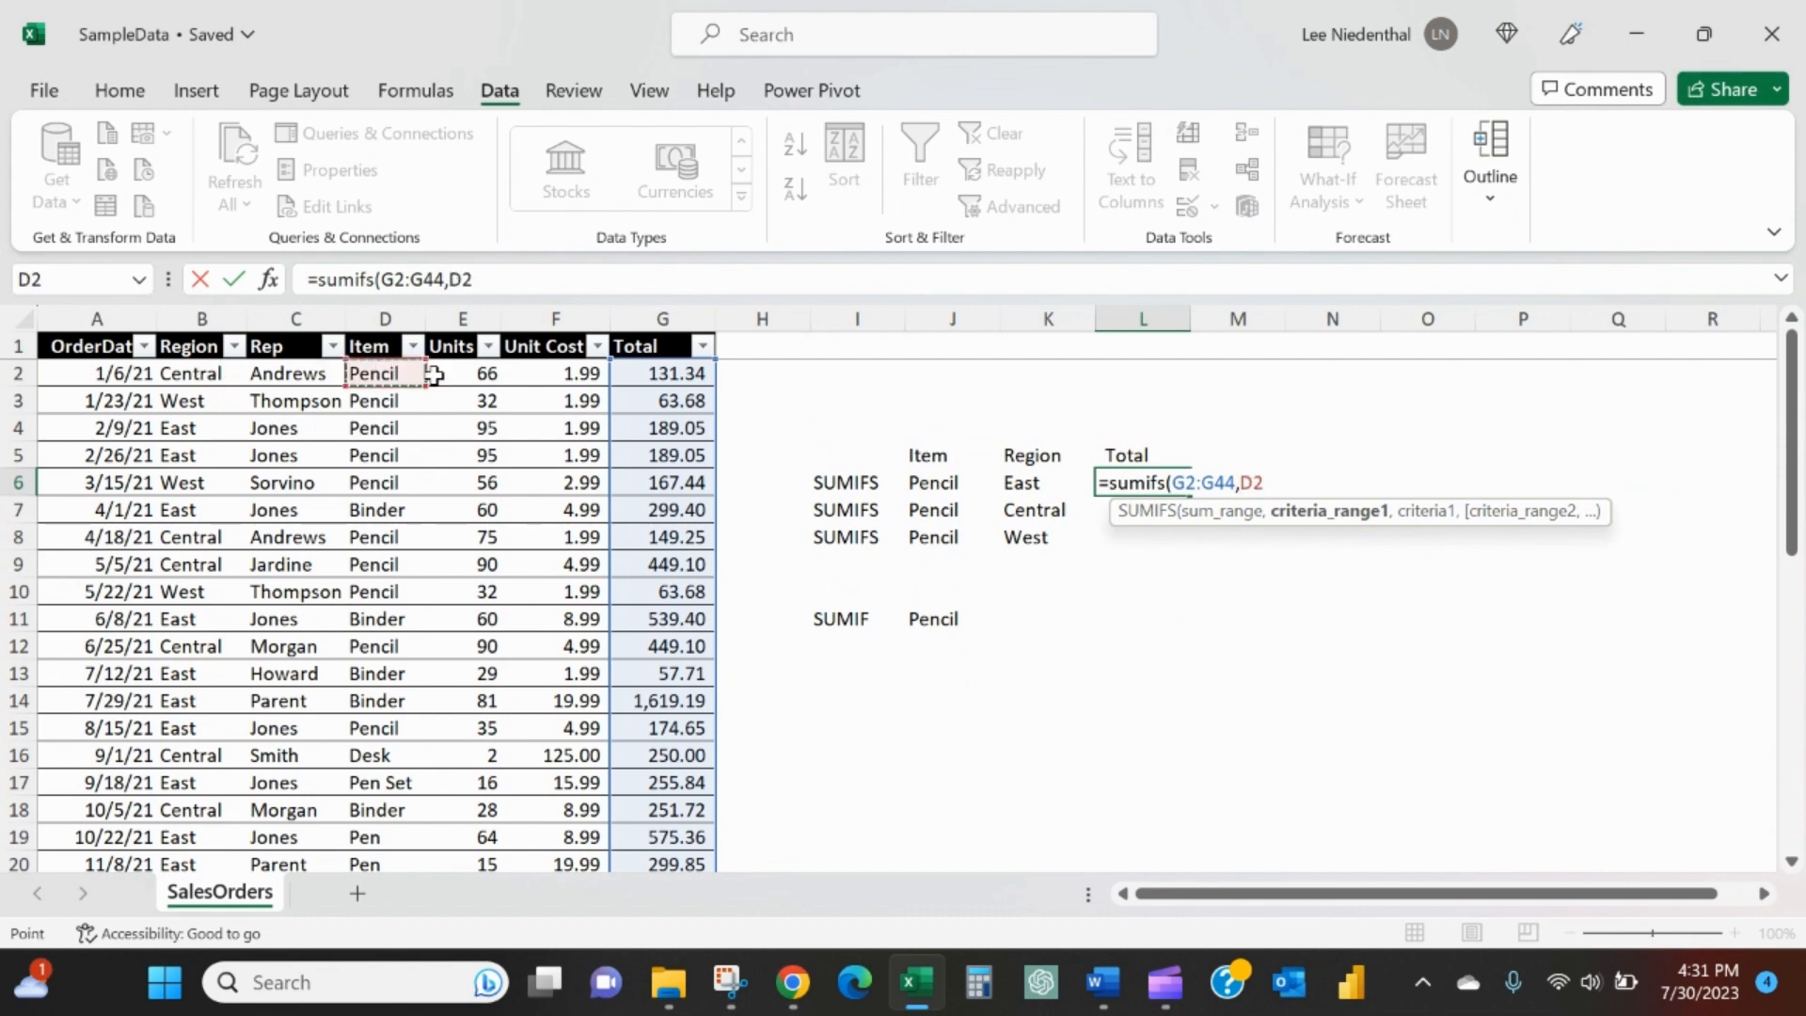
pyautogui.hotkey('ctrl', 'shift', 'Down')
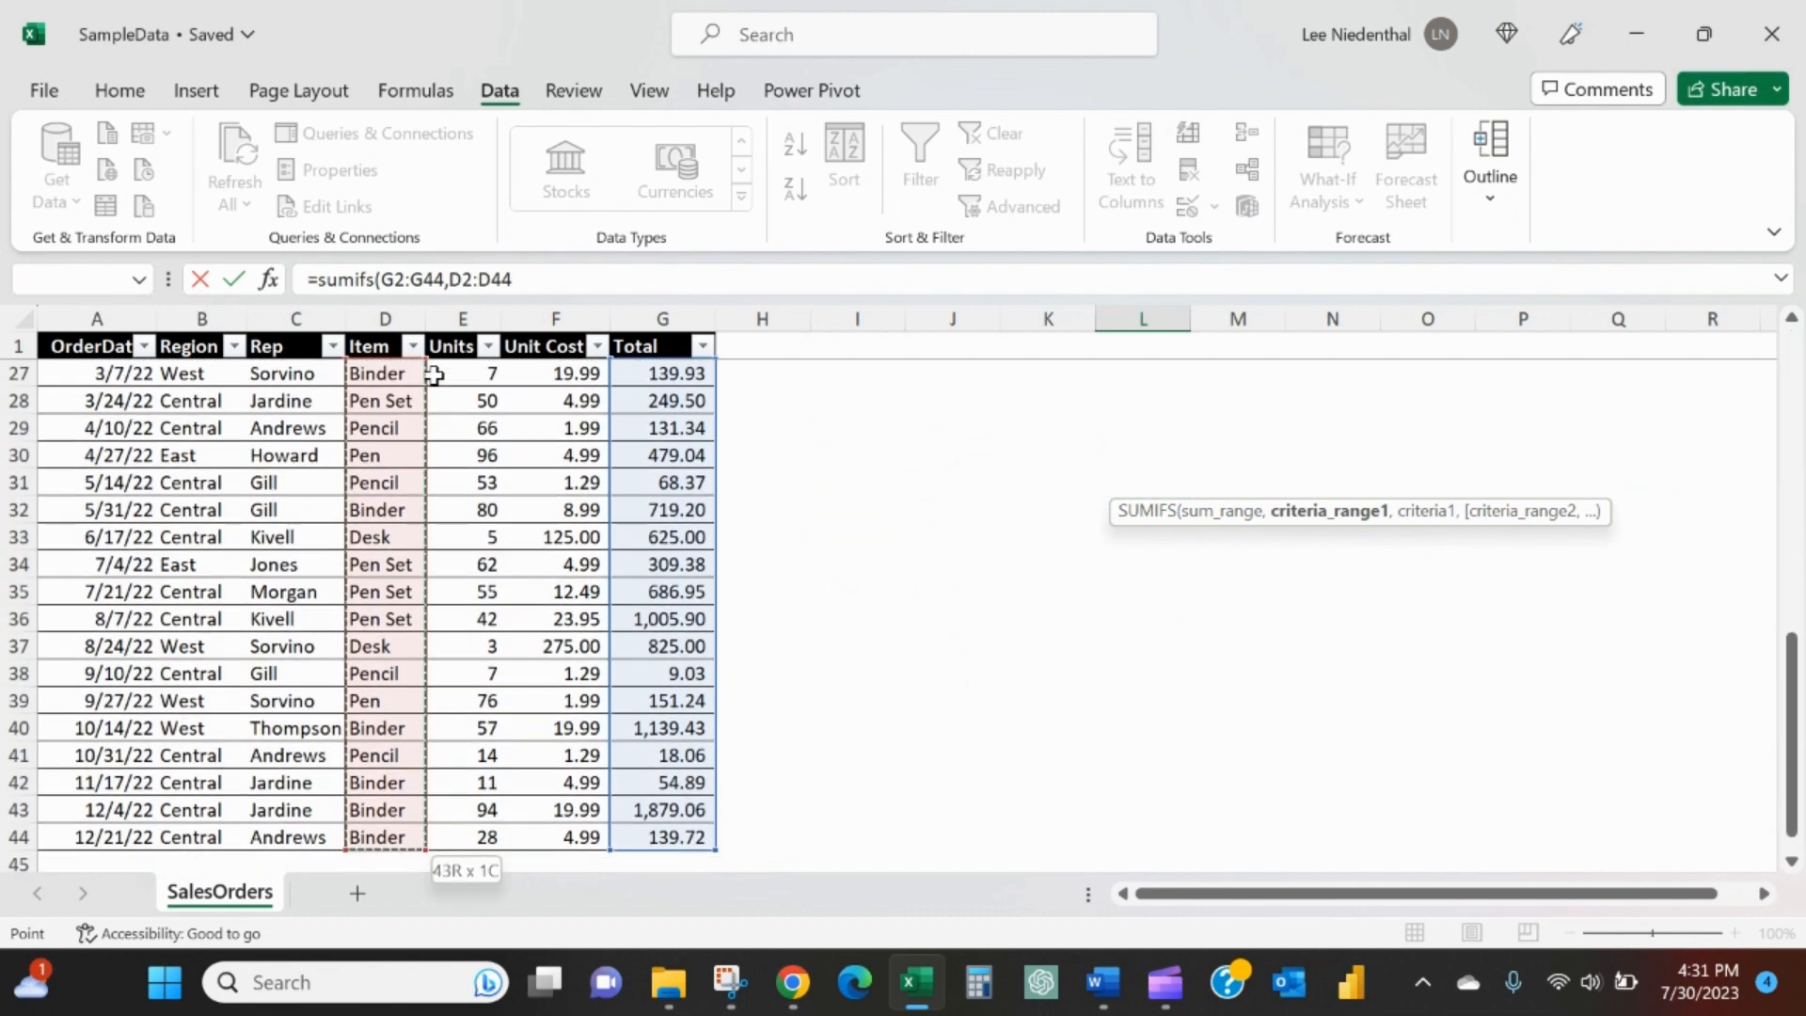
pyautogui.write(',')
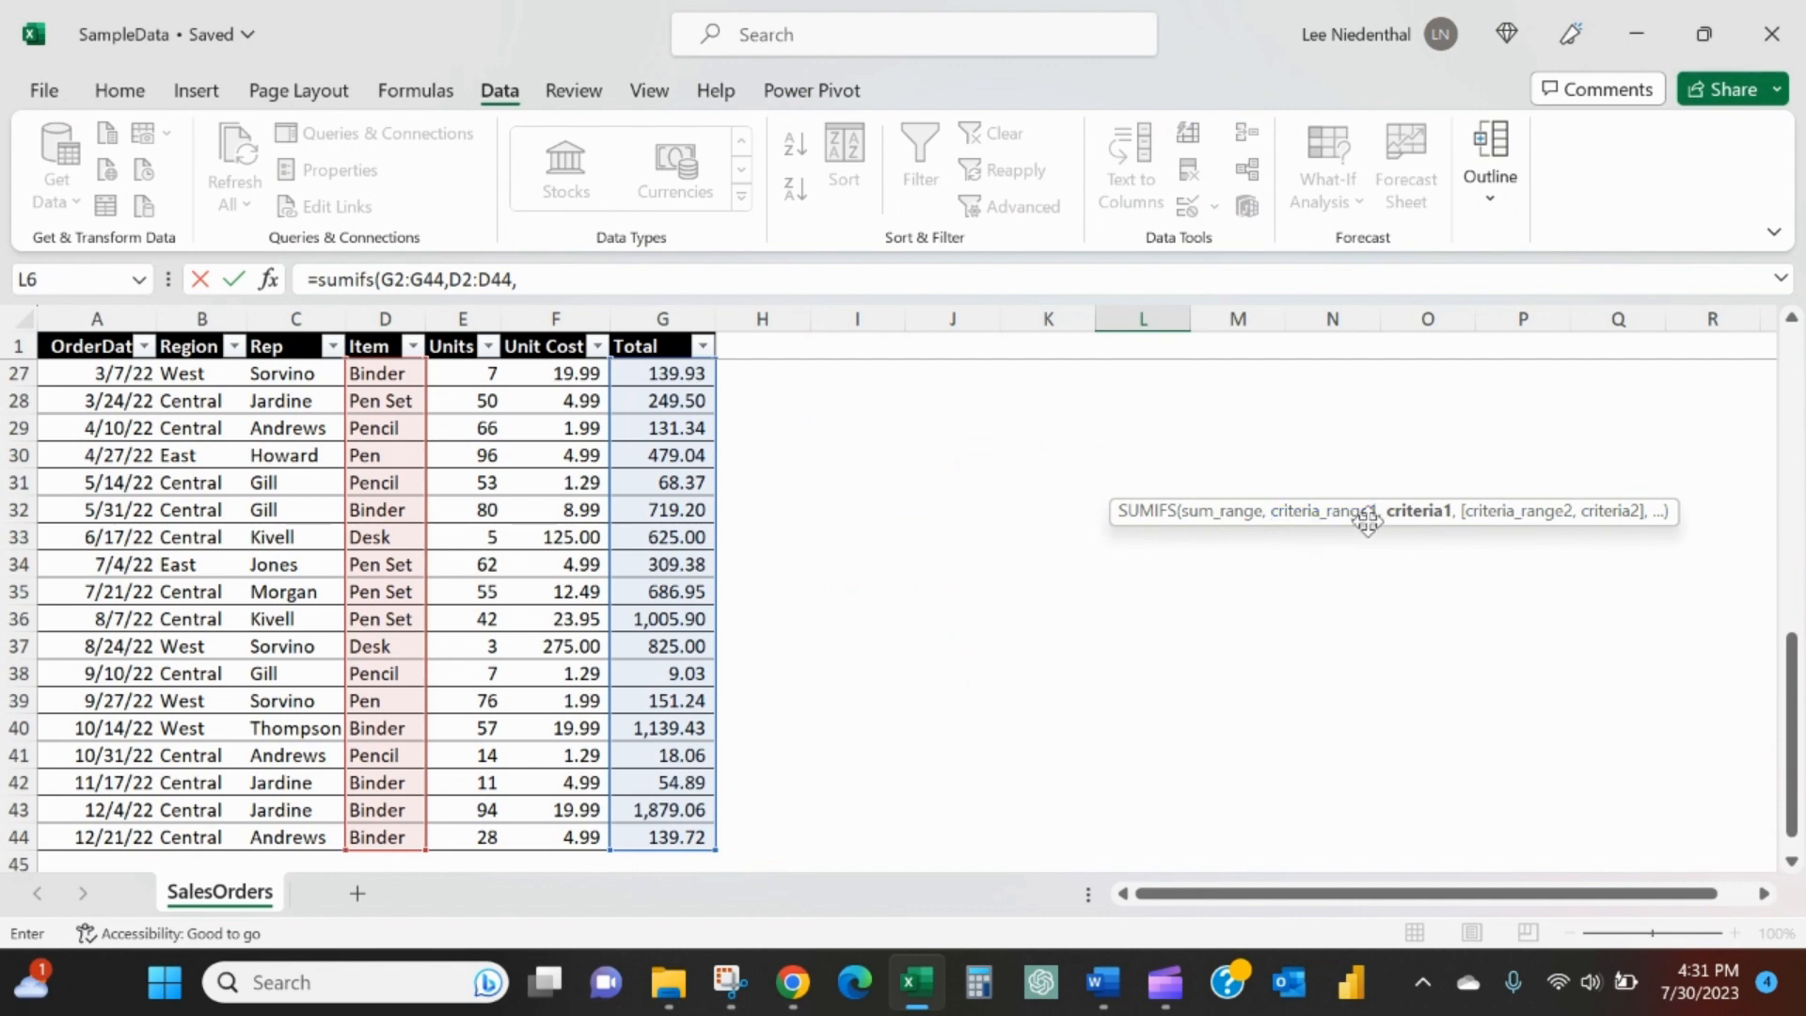
pyautogui.scroll(9, 451, 446)
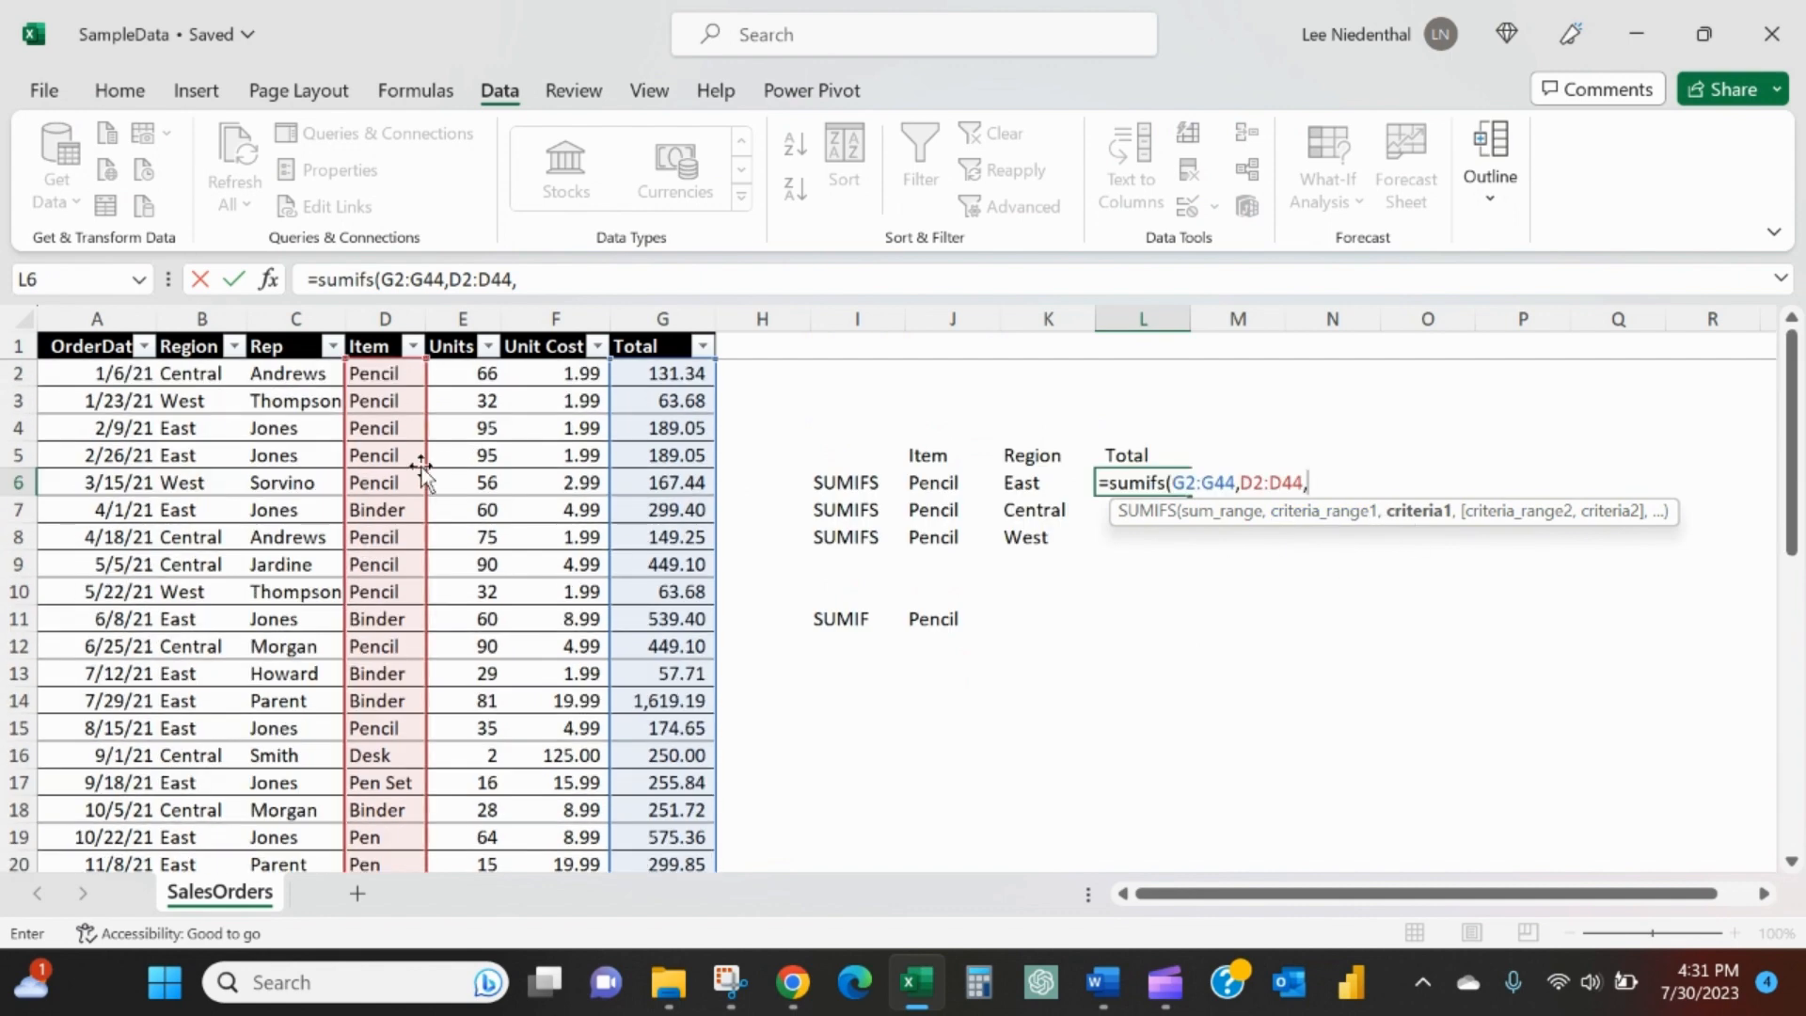
pyautogui.click(922, 486)
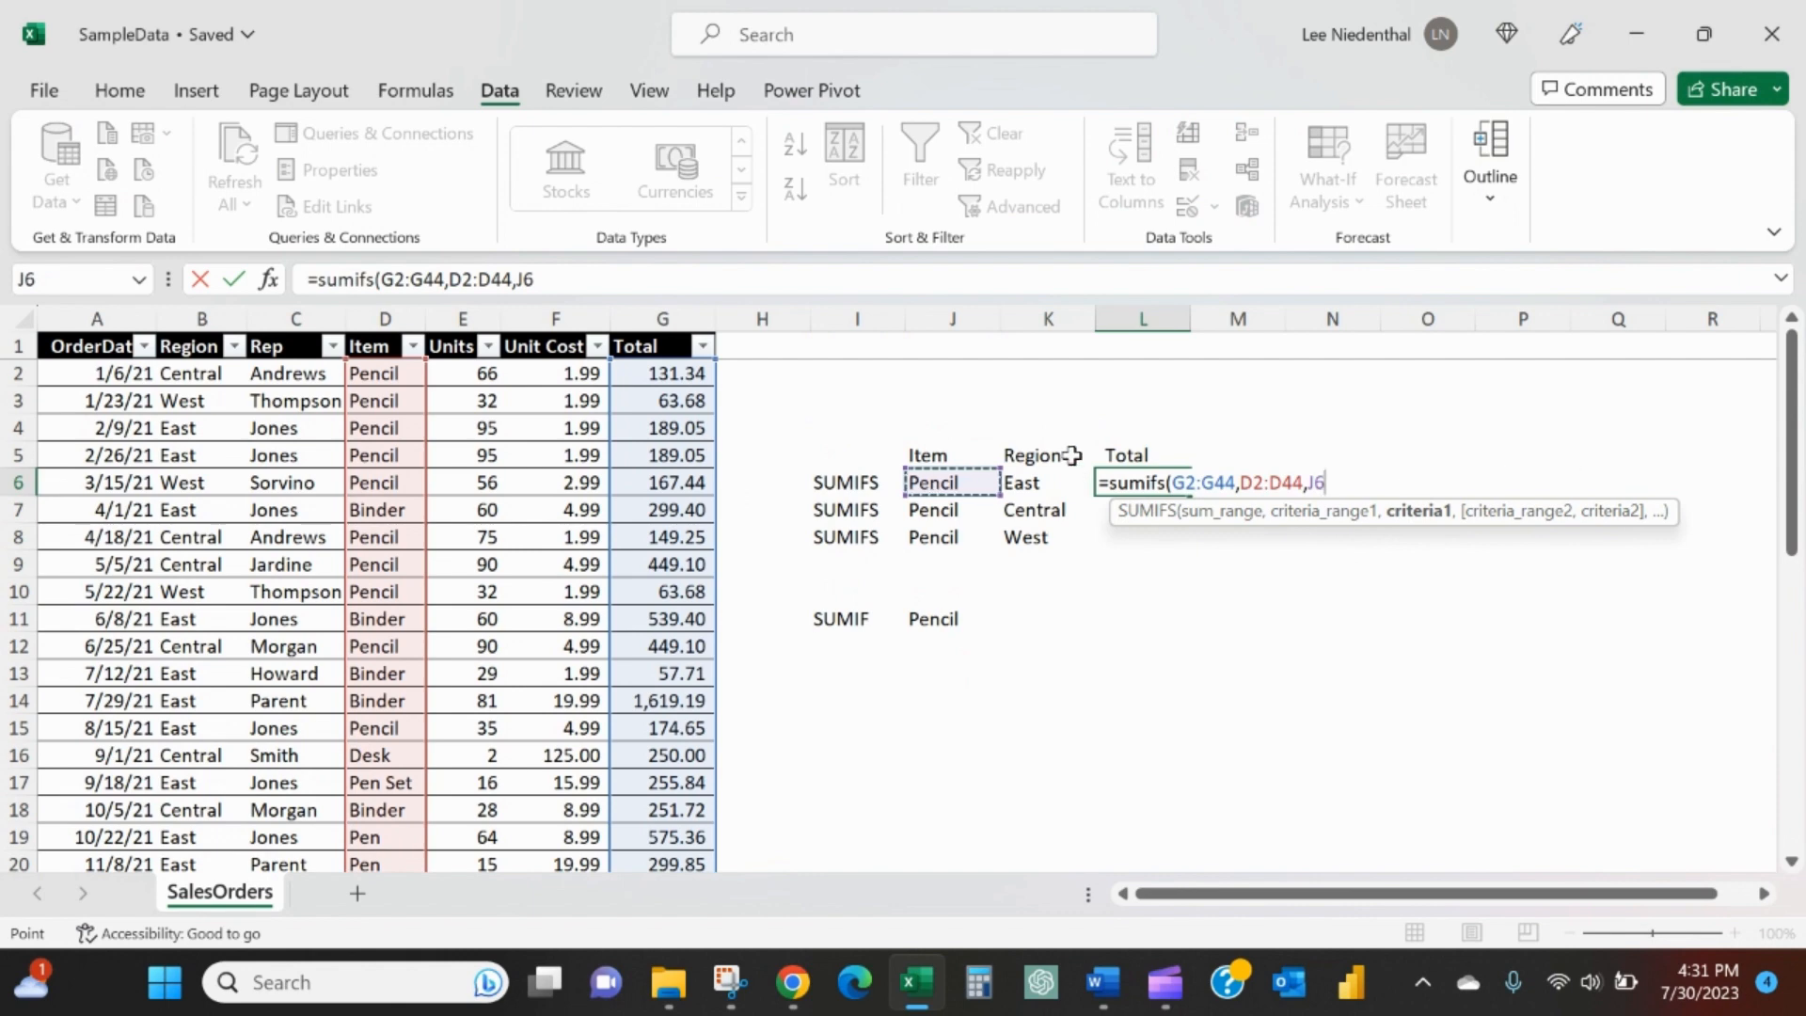
pyautogui.write(',')
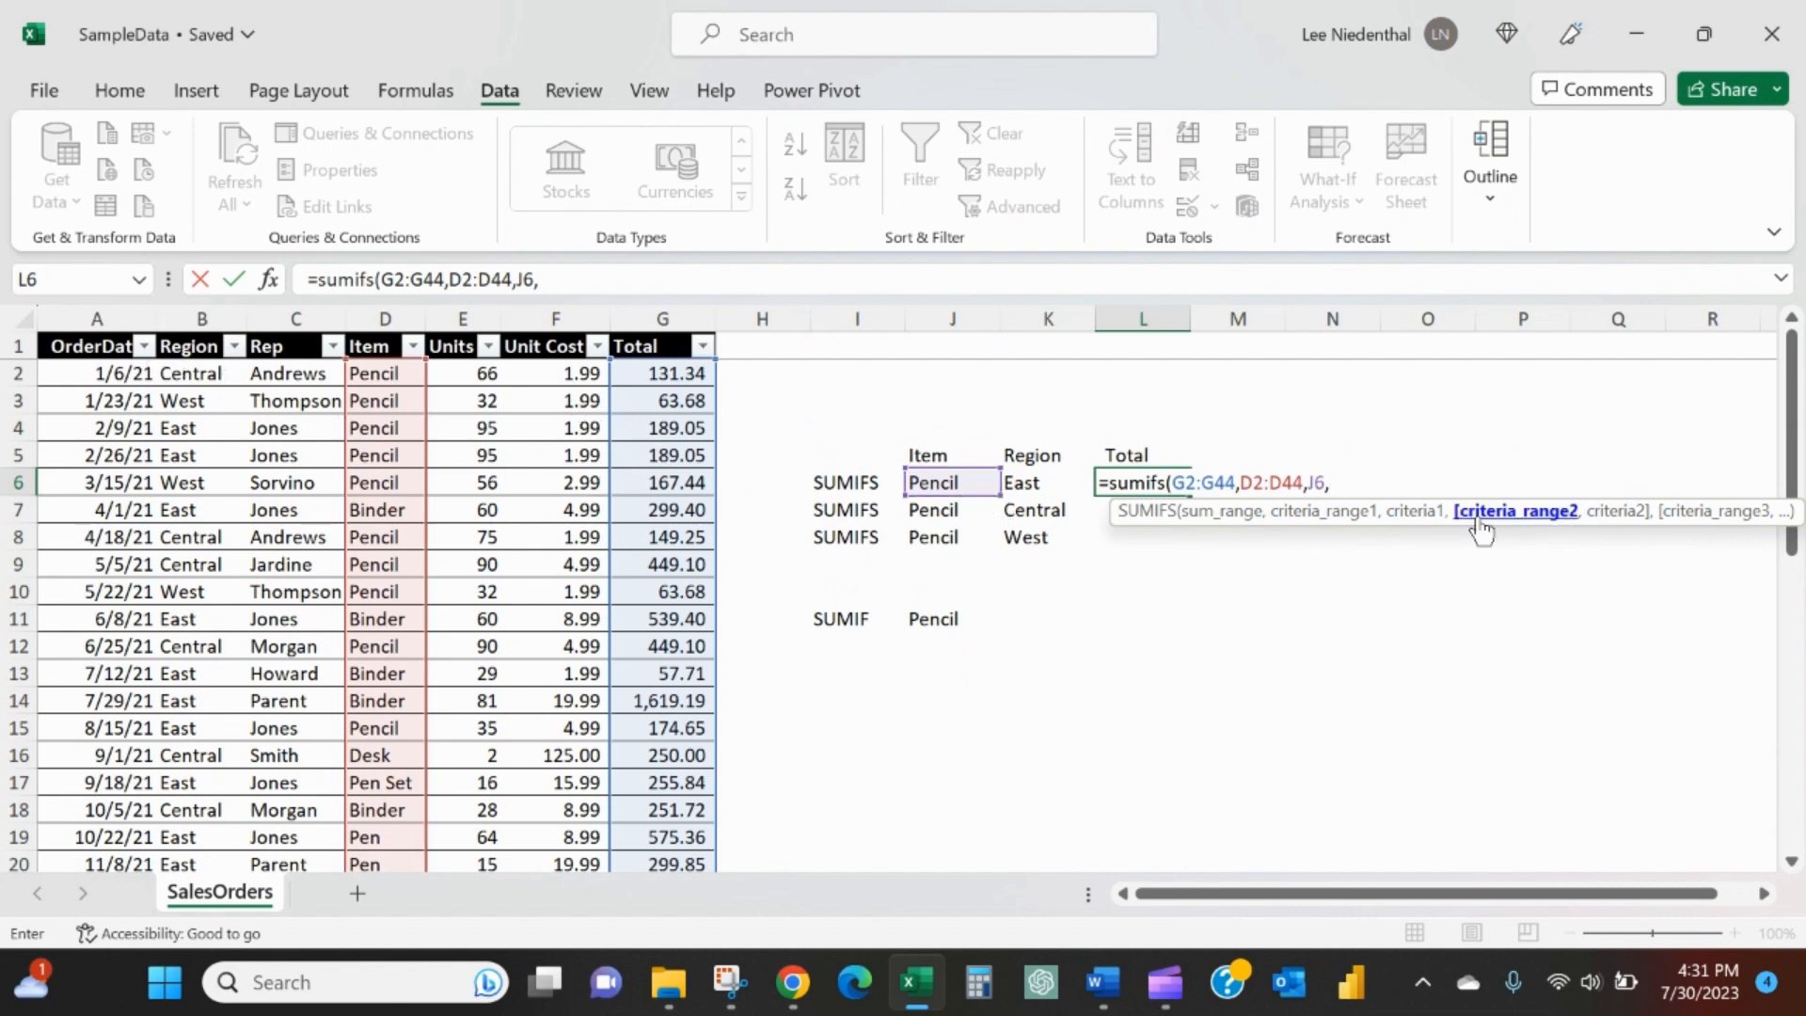
# - Add the second SUMIFS condition, matching the Region column B2:B44 against K6, and complete the formula
pyautogui.click(205, 376)
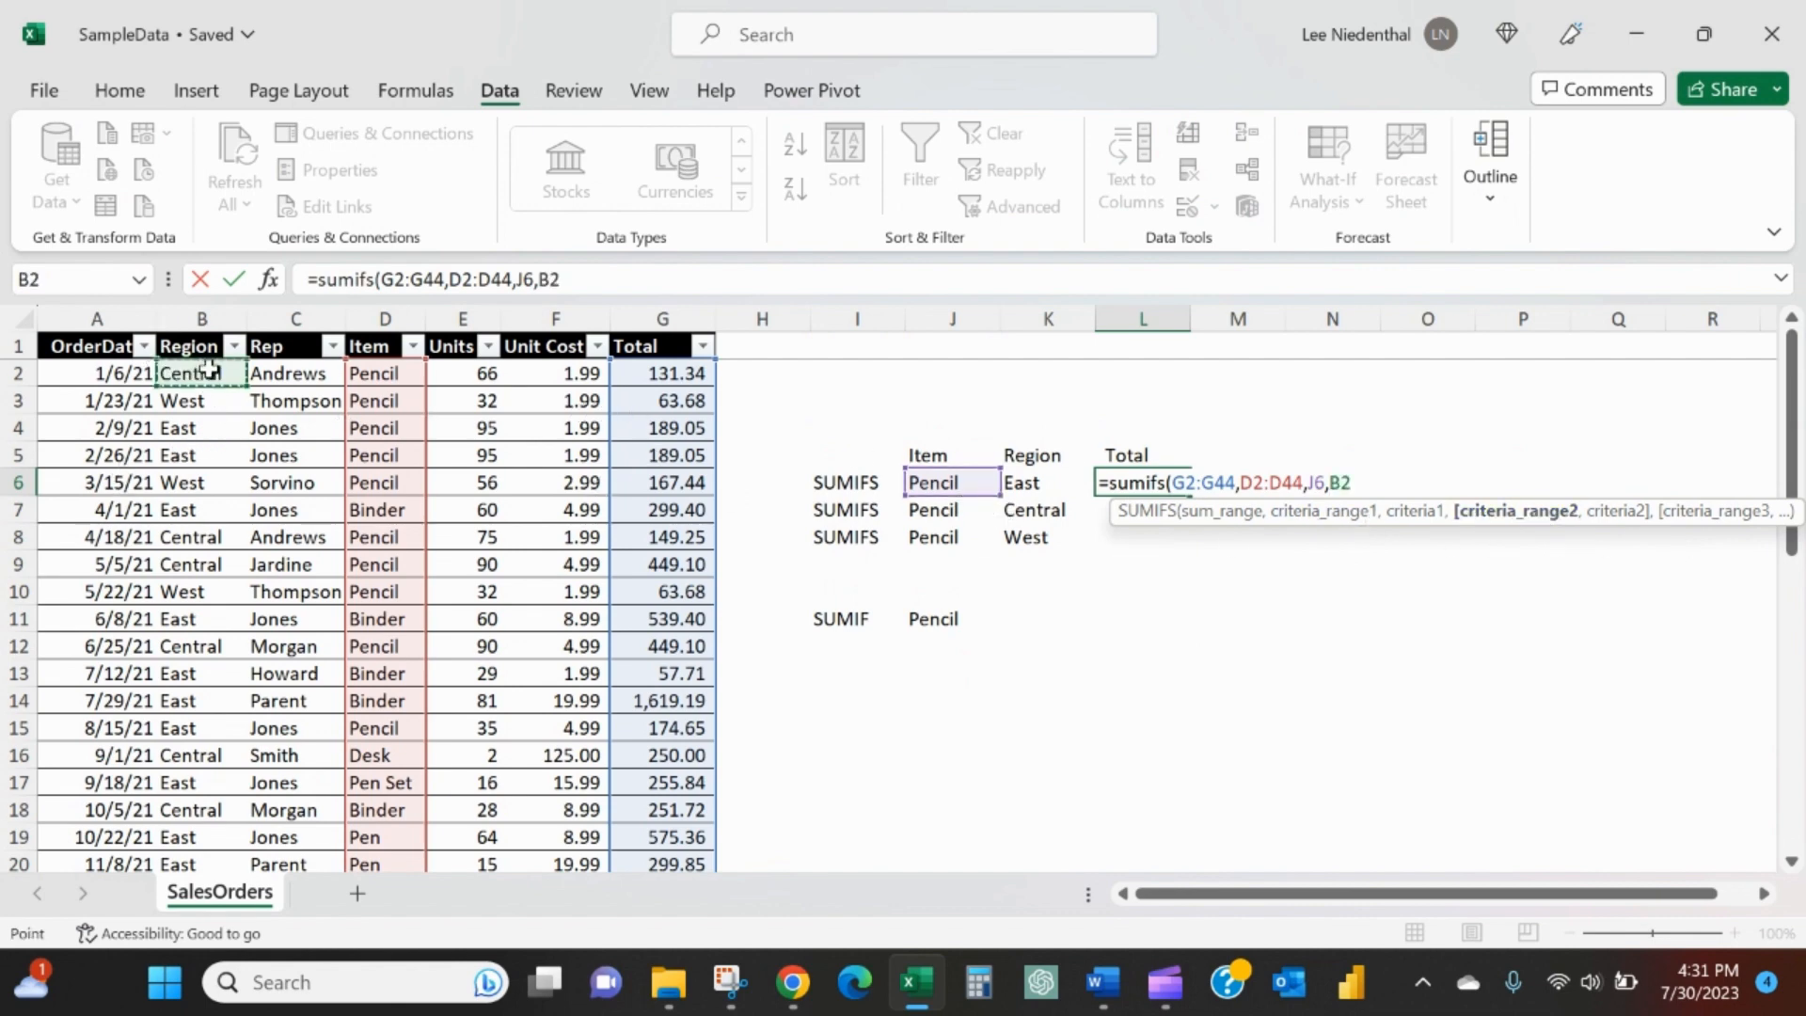
pyautogui.hotkey('ctrl', 'shift', 'Down')
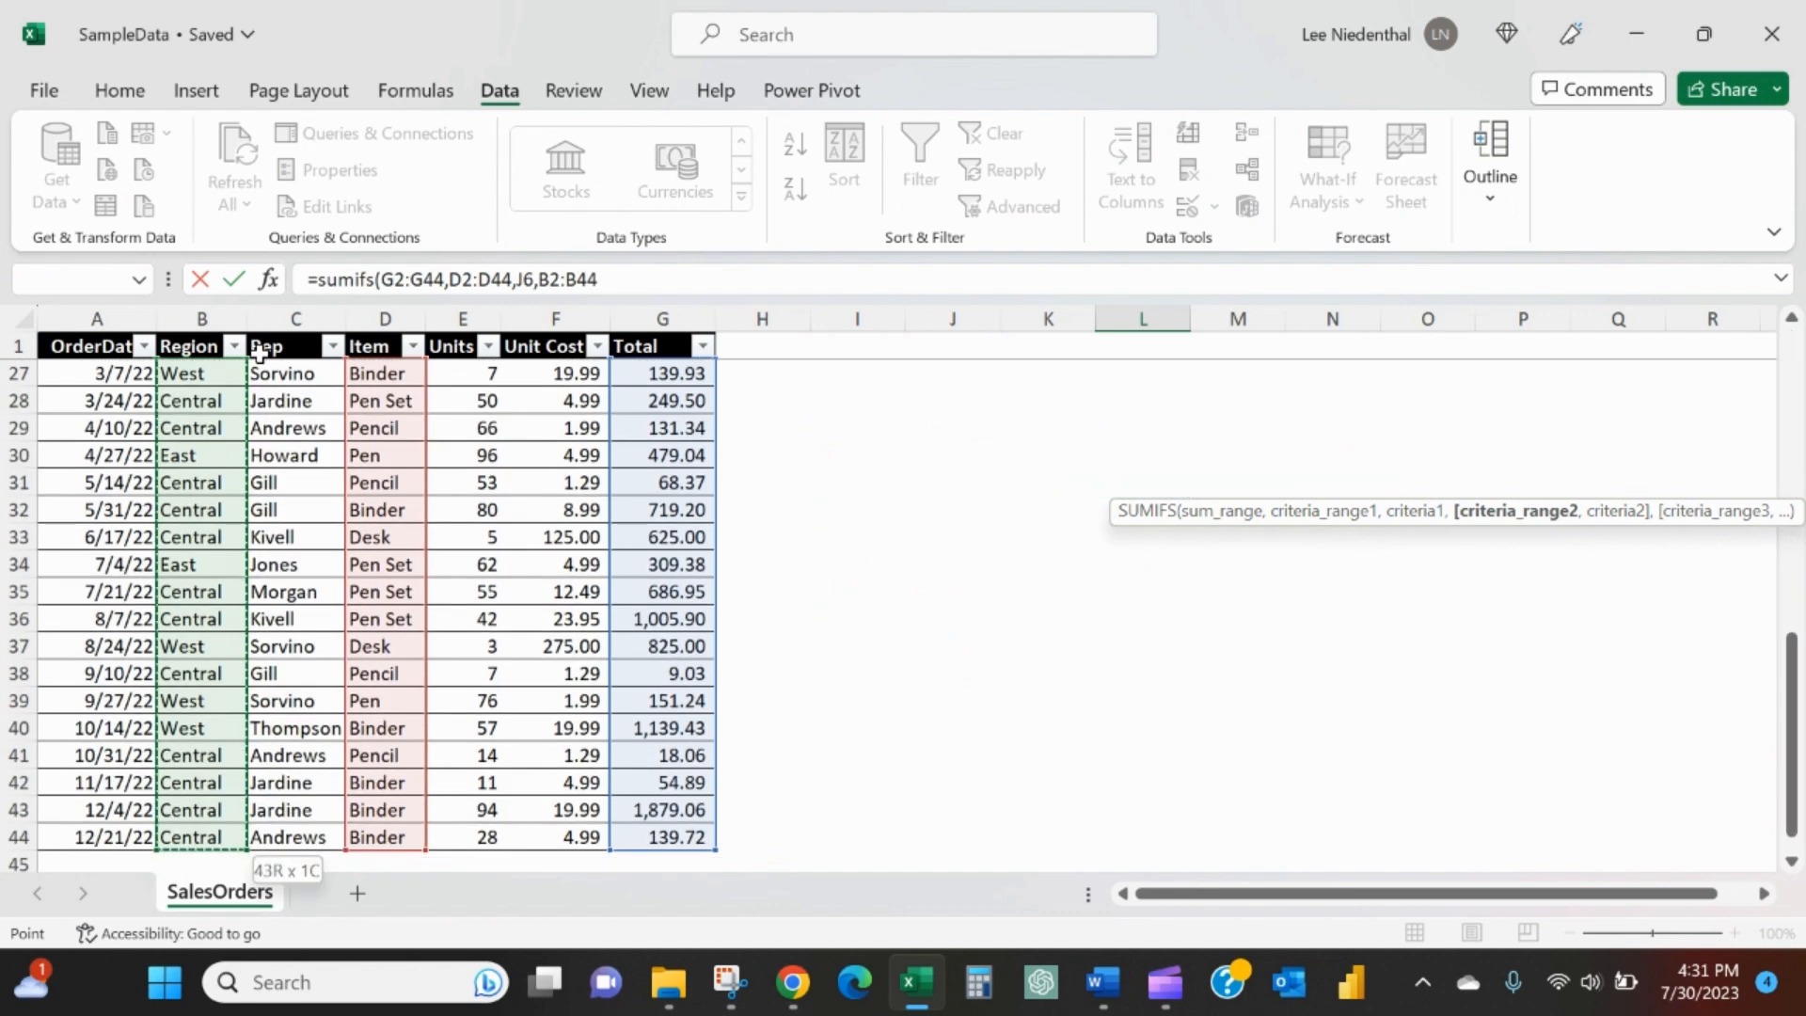
pyautogui.write(',')
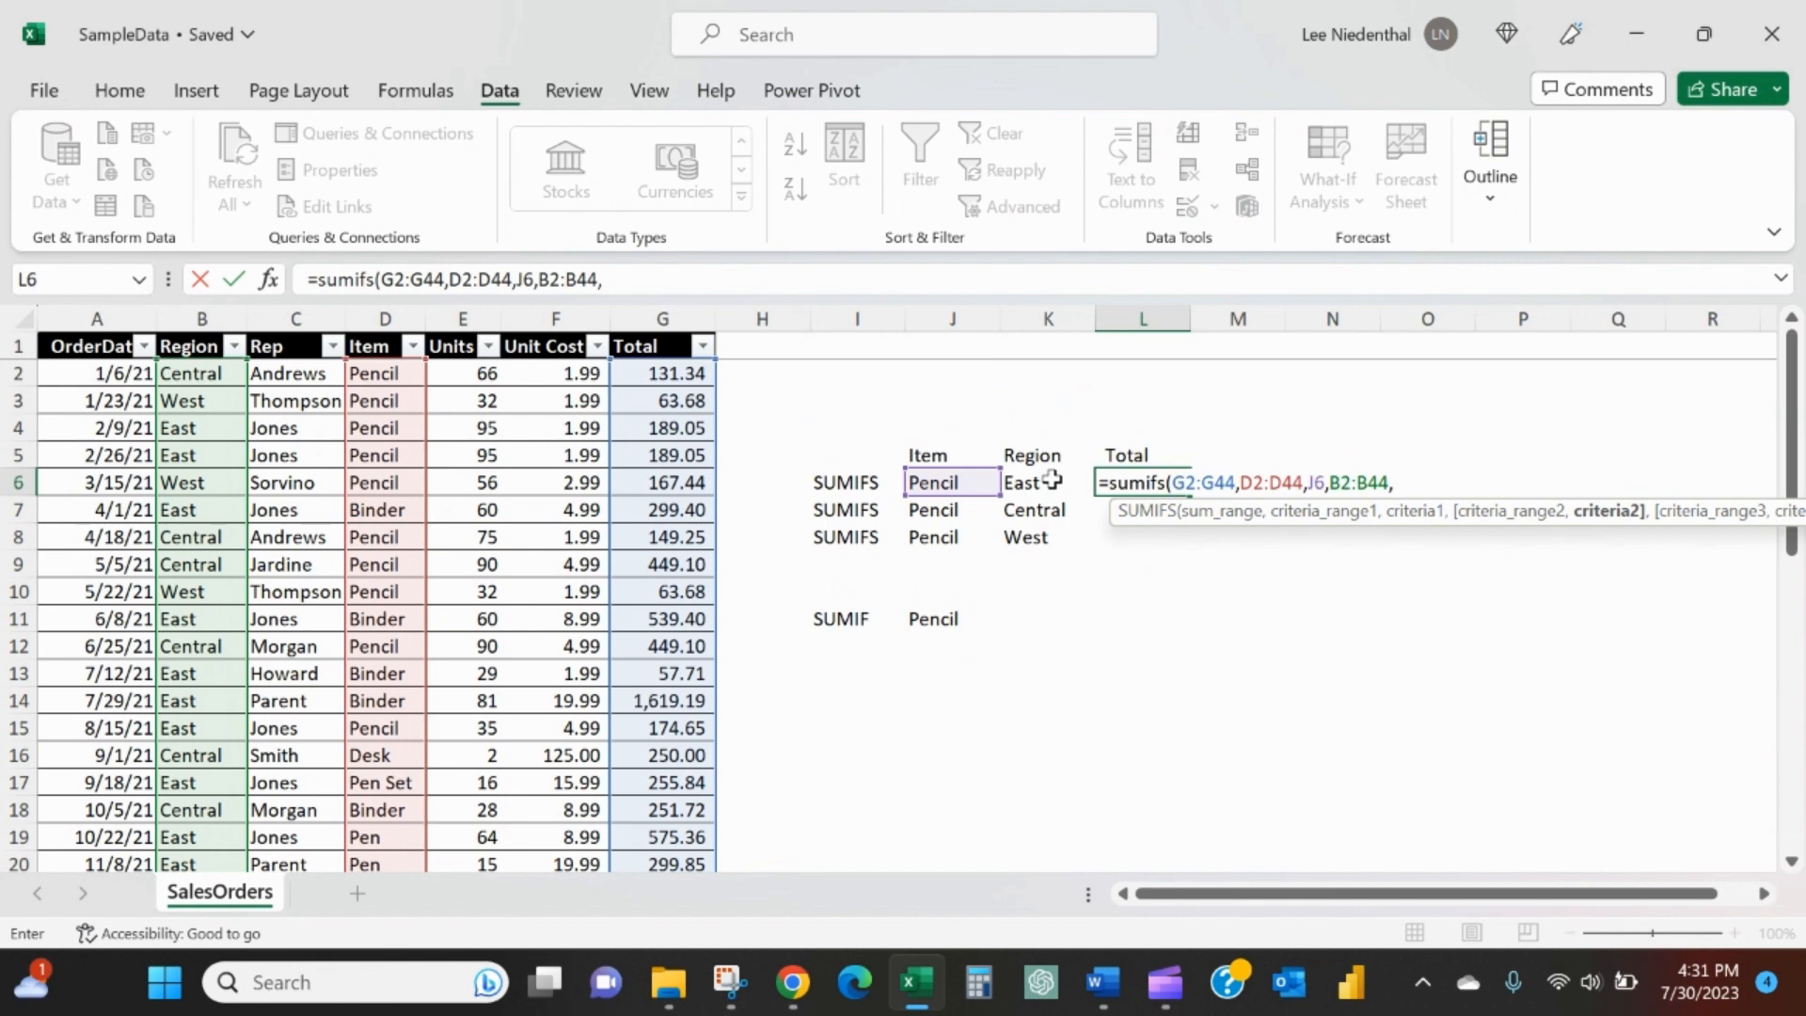
pyautogui.click(1053, 480)
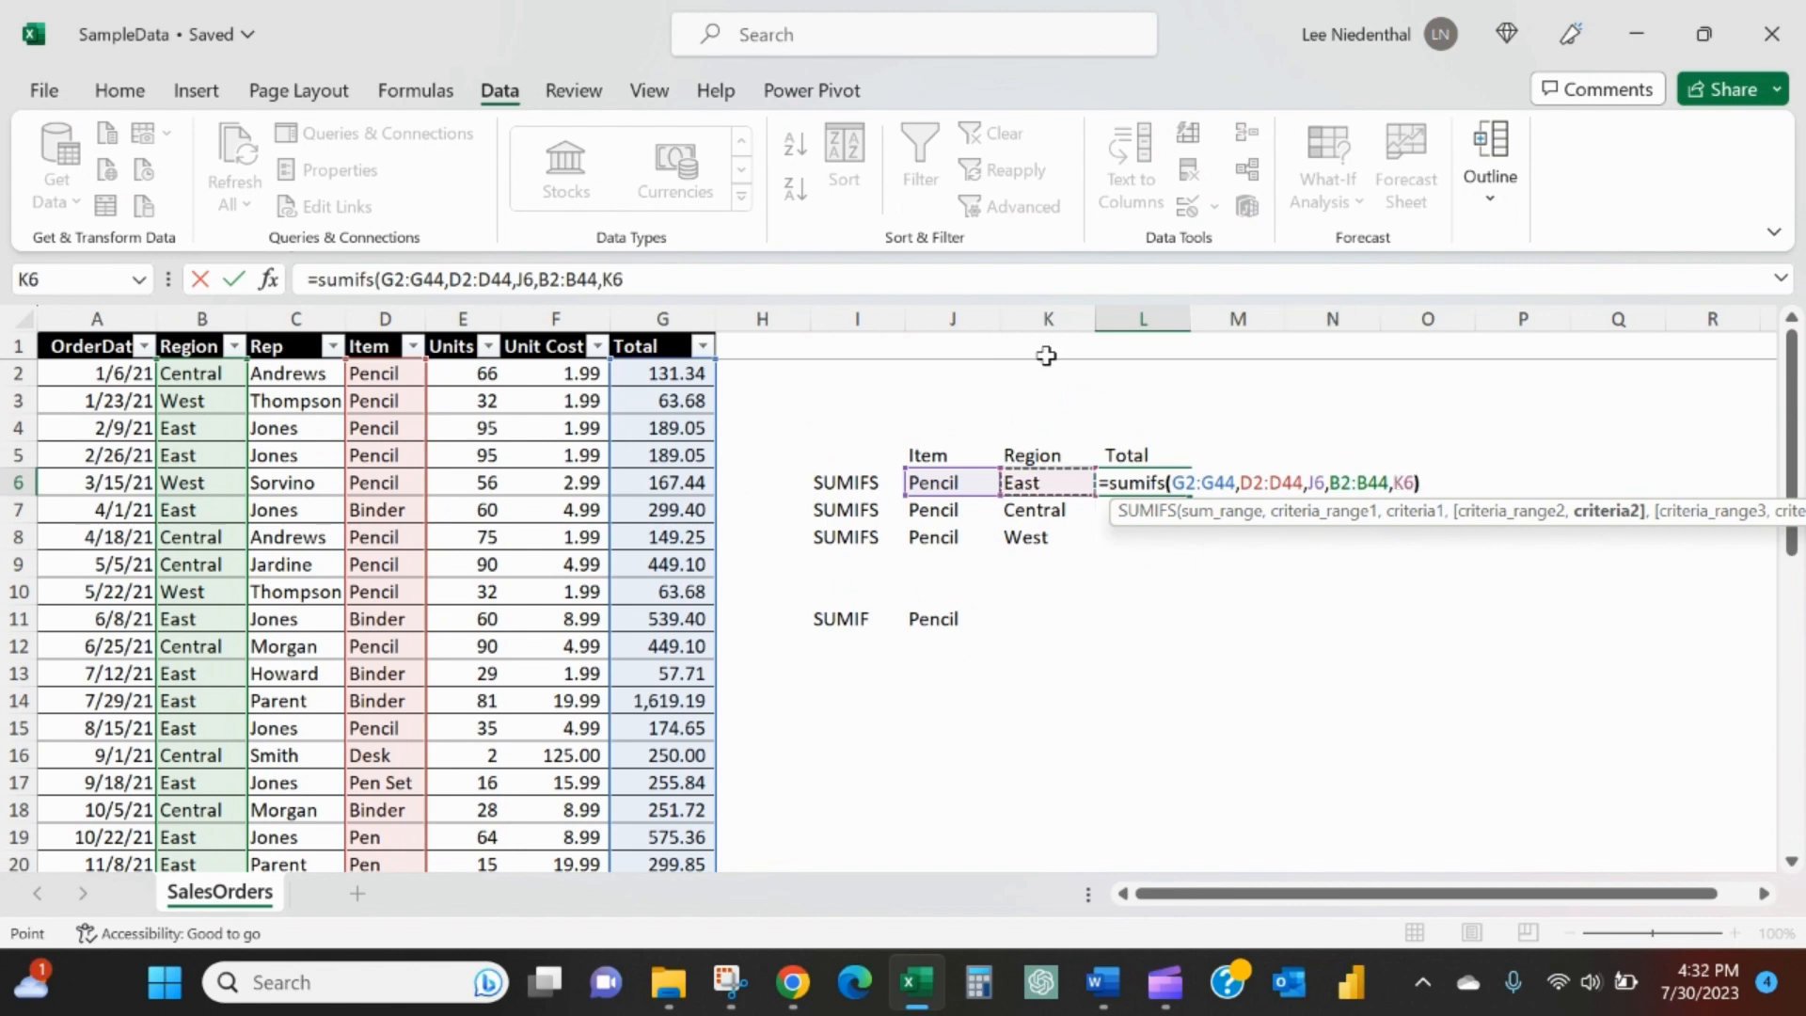
pyautogui.write(')')
pyautogui.press('Return')
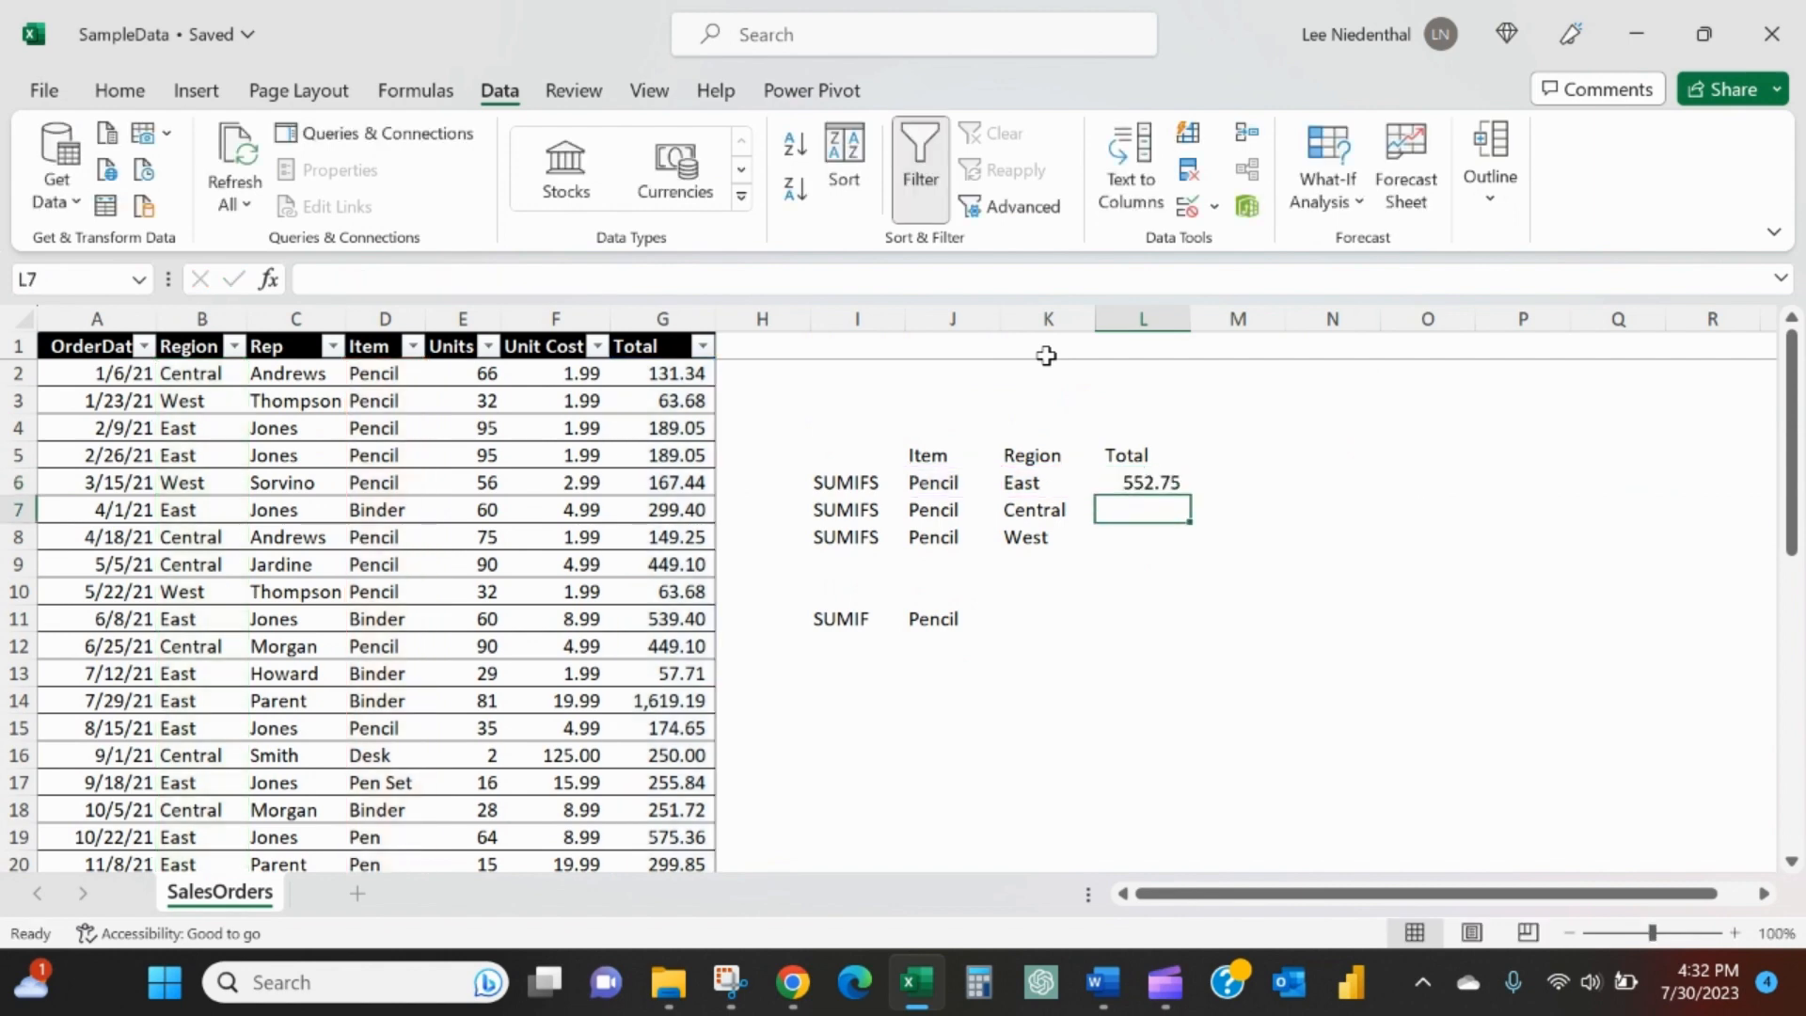
# - Copy the SUMIFS formula from L6 into L7 and L8 for the Central and West regions
pyautogui.press('Up')
pyautogui.hotkey('ctrl', 'c')
pyautogui.press('Down')
pyautogui.hotkey('ctrl', 'v')
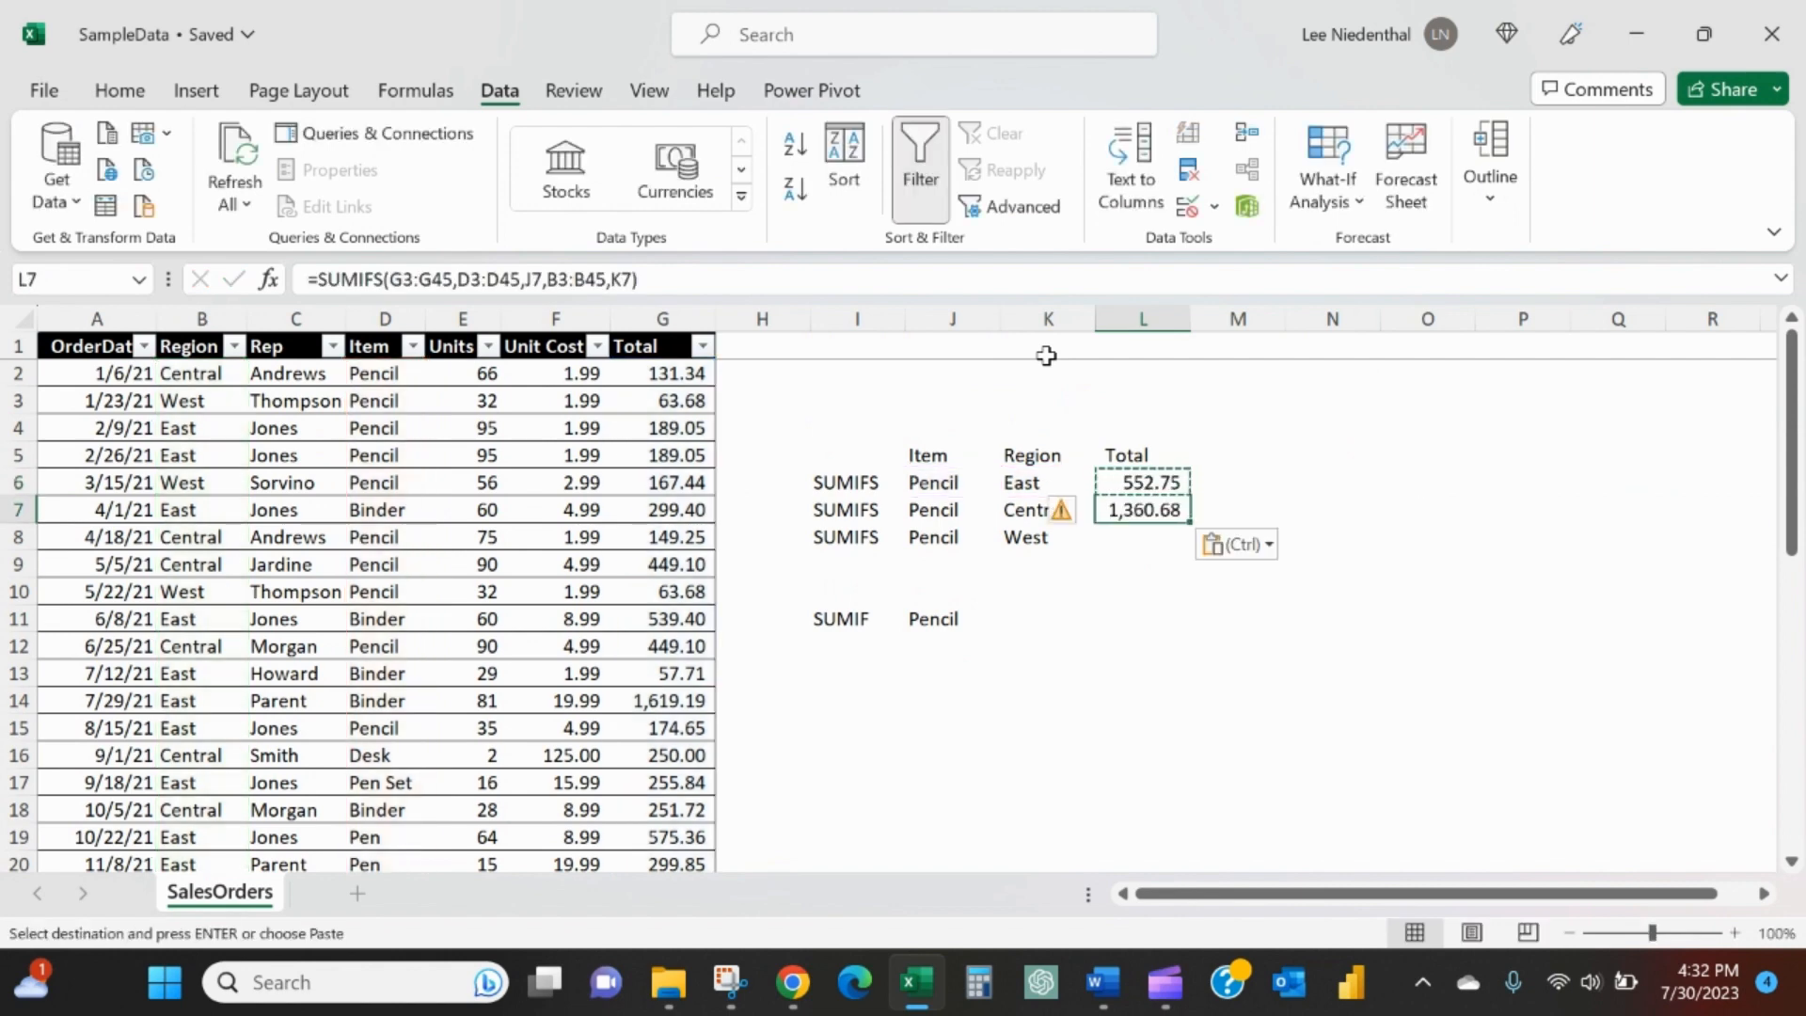
pyautogui.press('Down')
pyautogui.hotkey('ctrl', 'v')
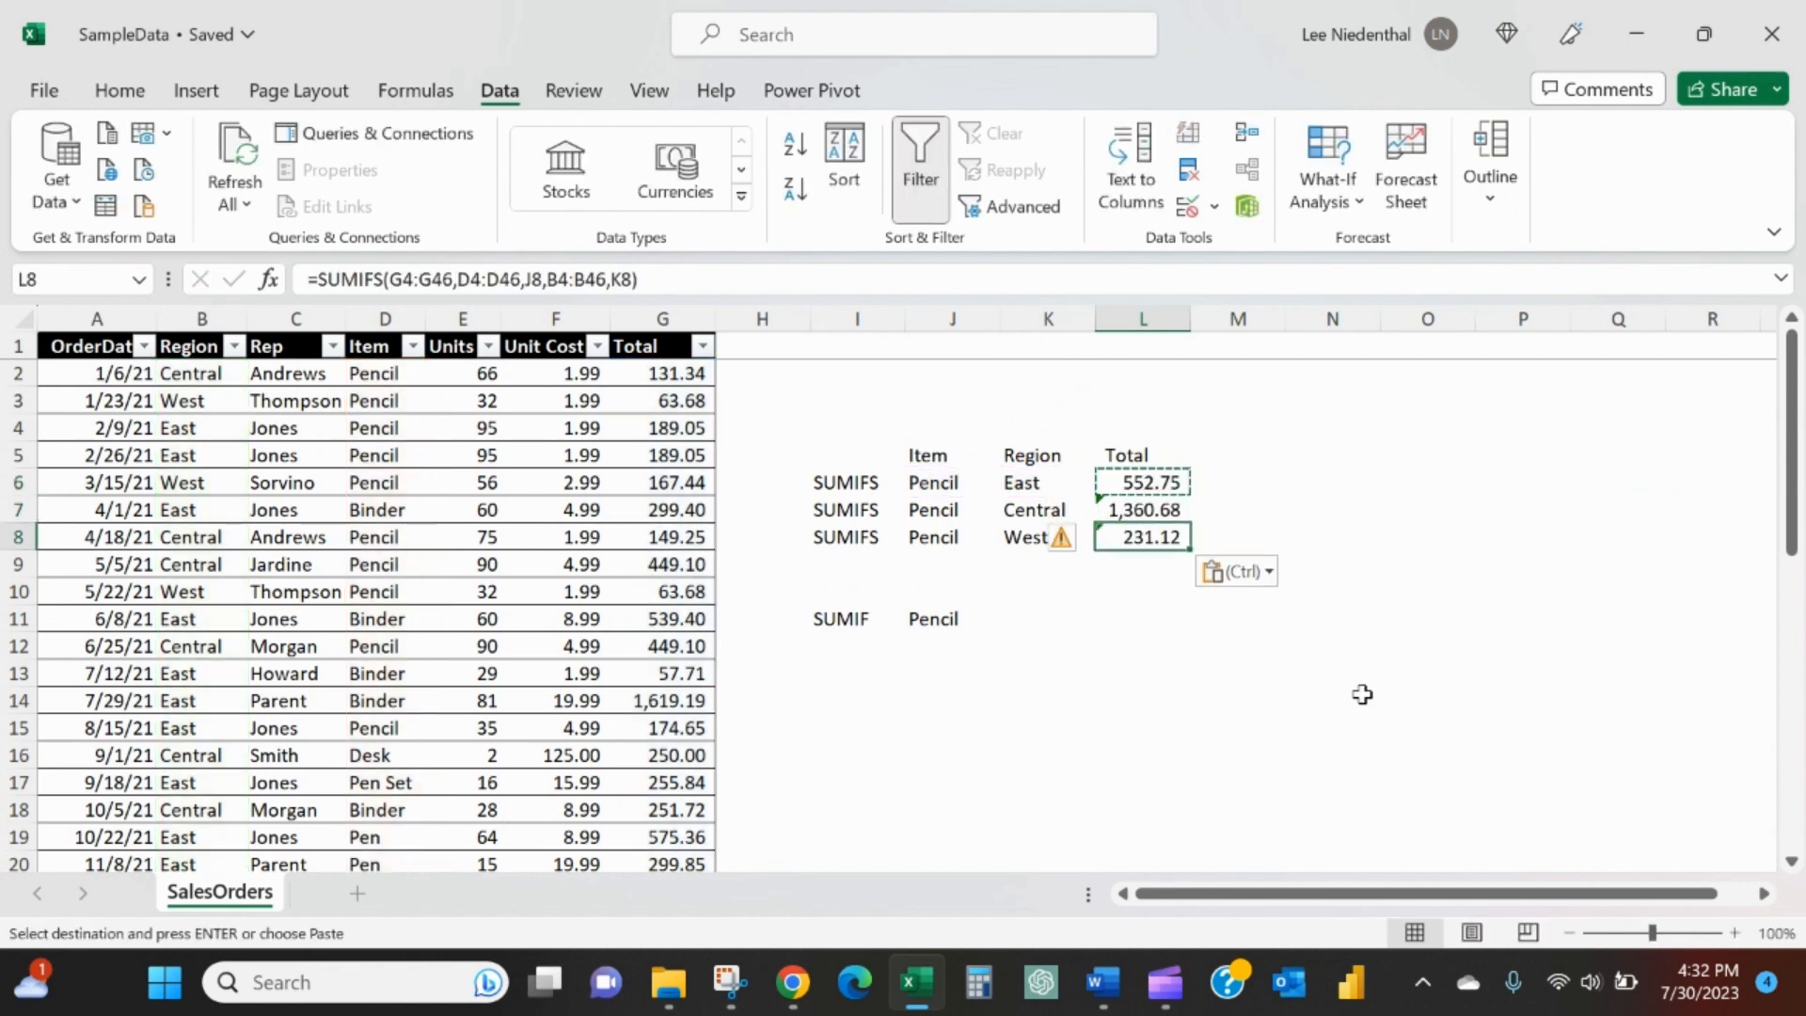
pyautogui.click(1034, 538)
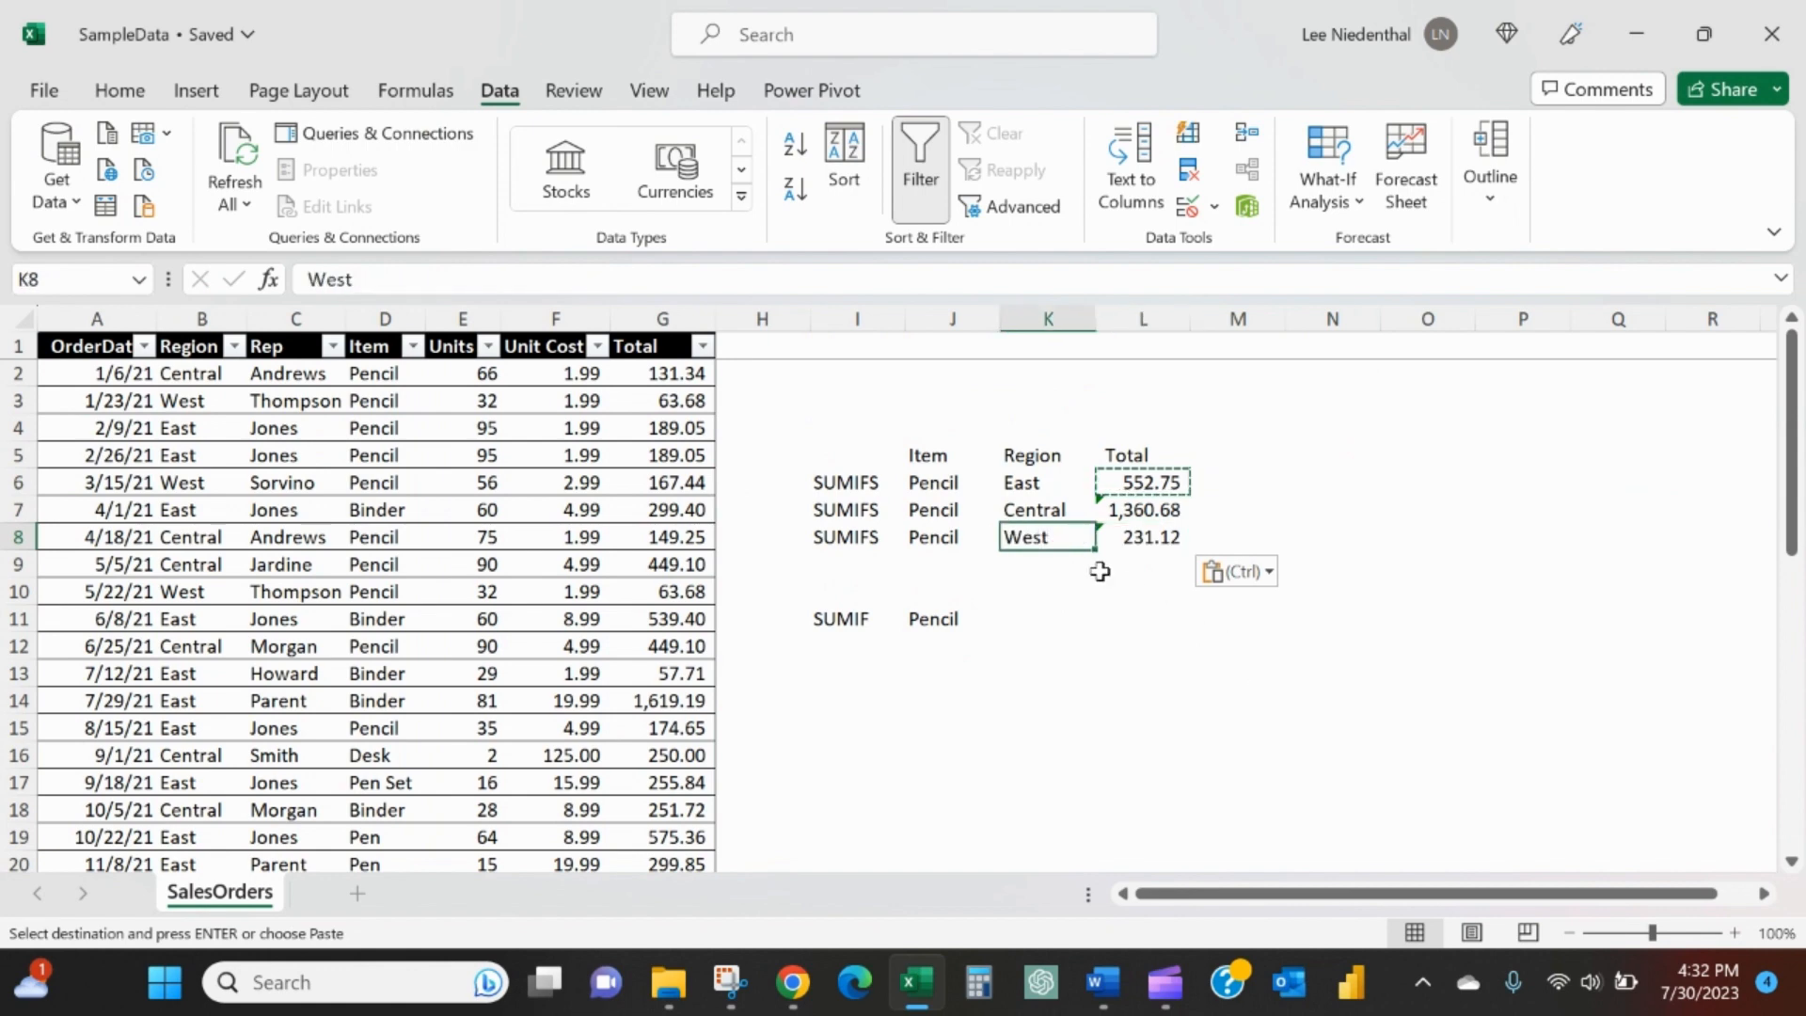
pyautogui.click(1137, 536)
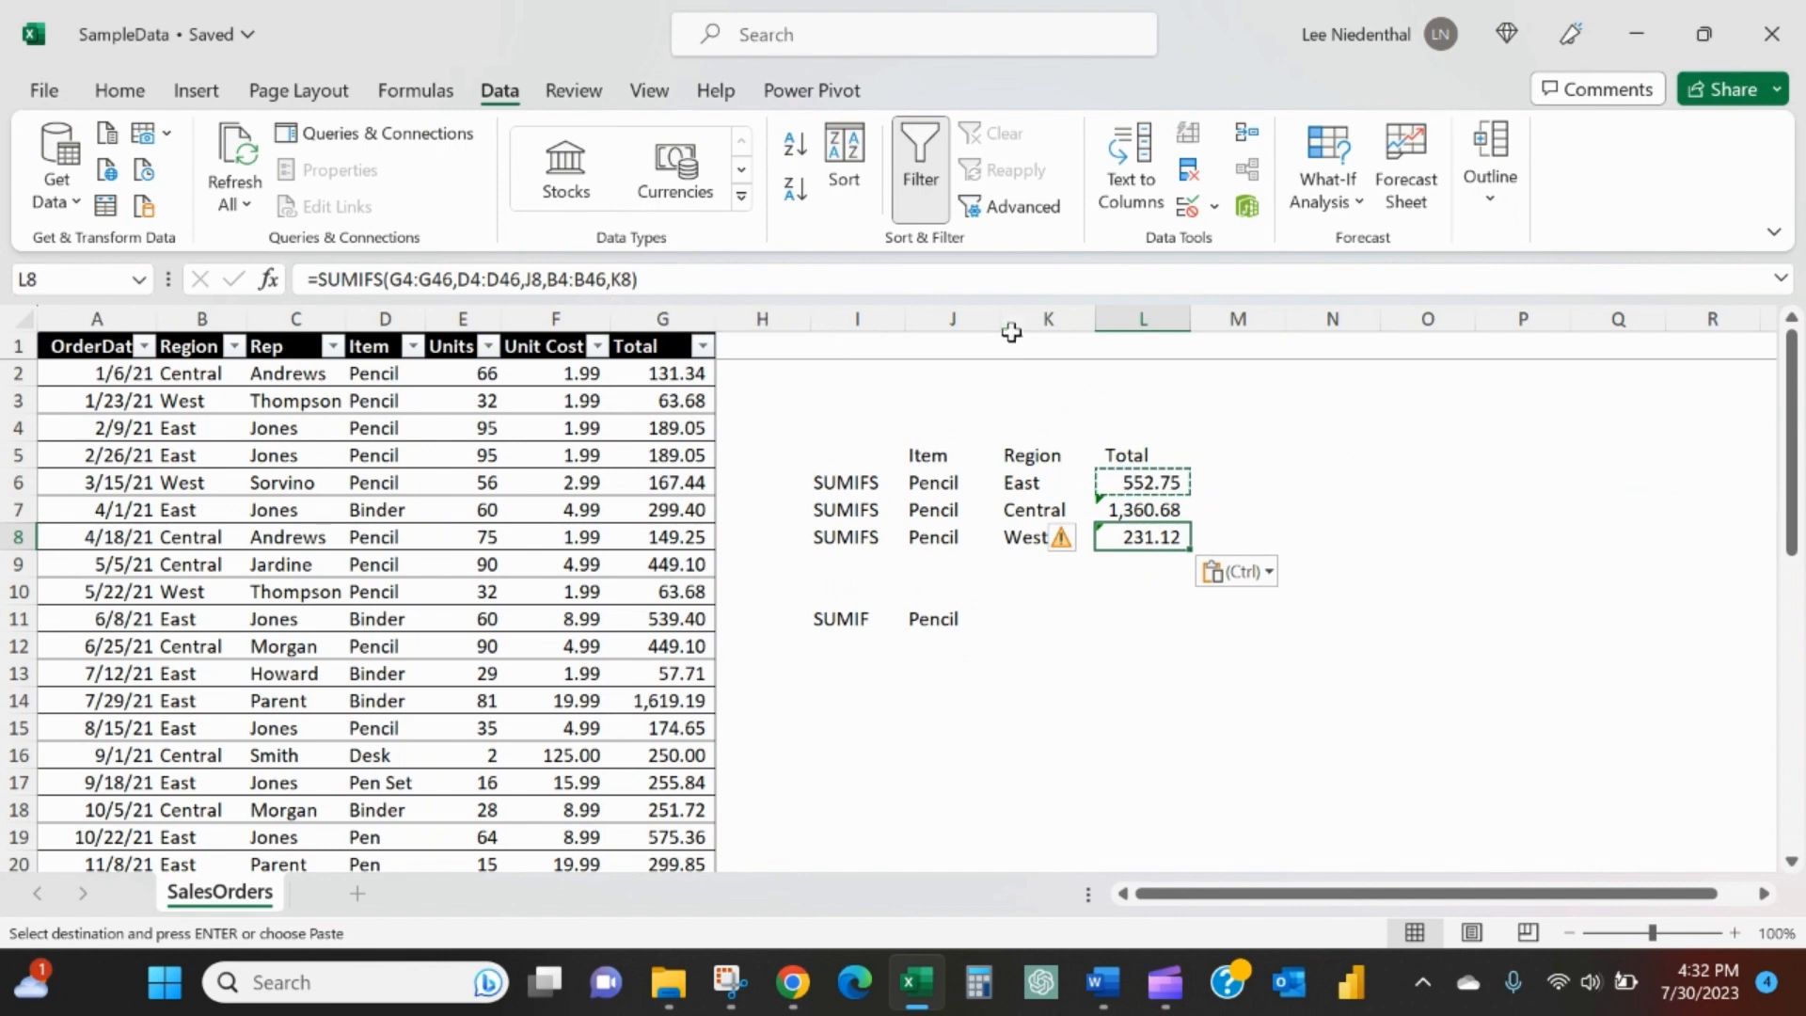
# - Add up the three regional pencil totals in L9 with a SUM of L6:L8
pyautogui.click(1148, 616)
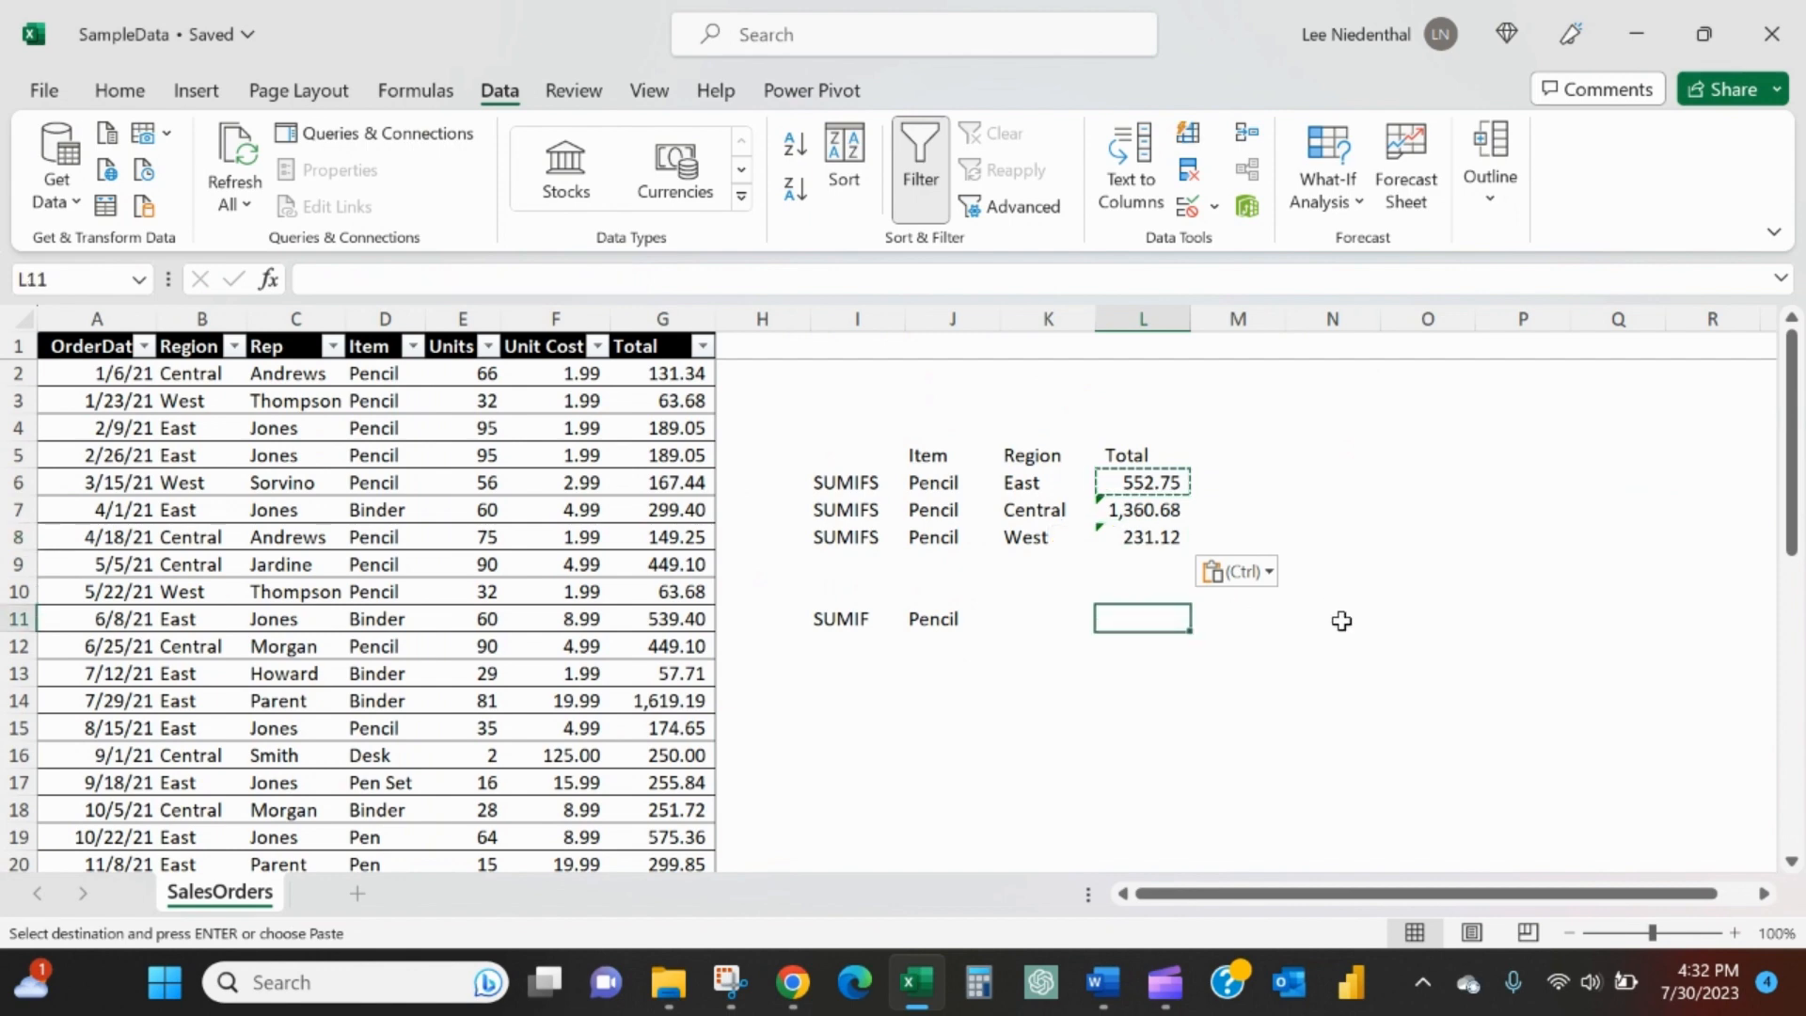
pyautogui.press('Up')
pyautogui.press('Up')
pyautogui.write('=sum')
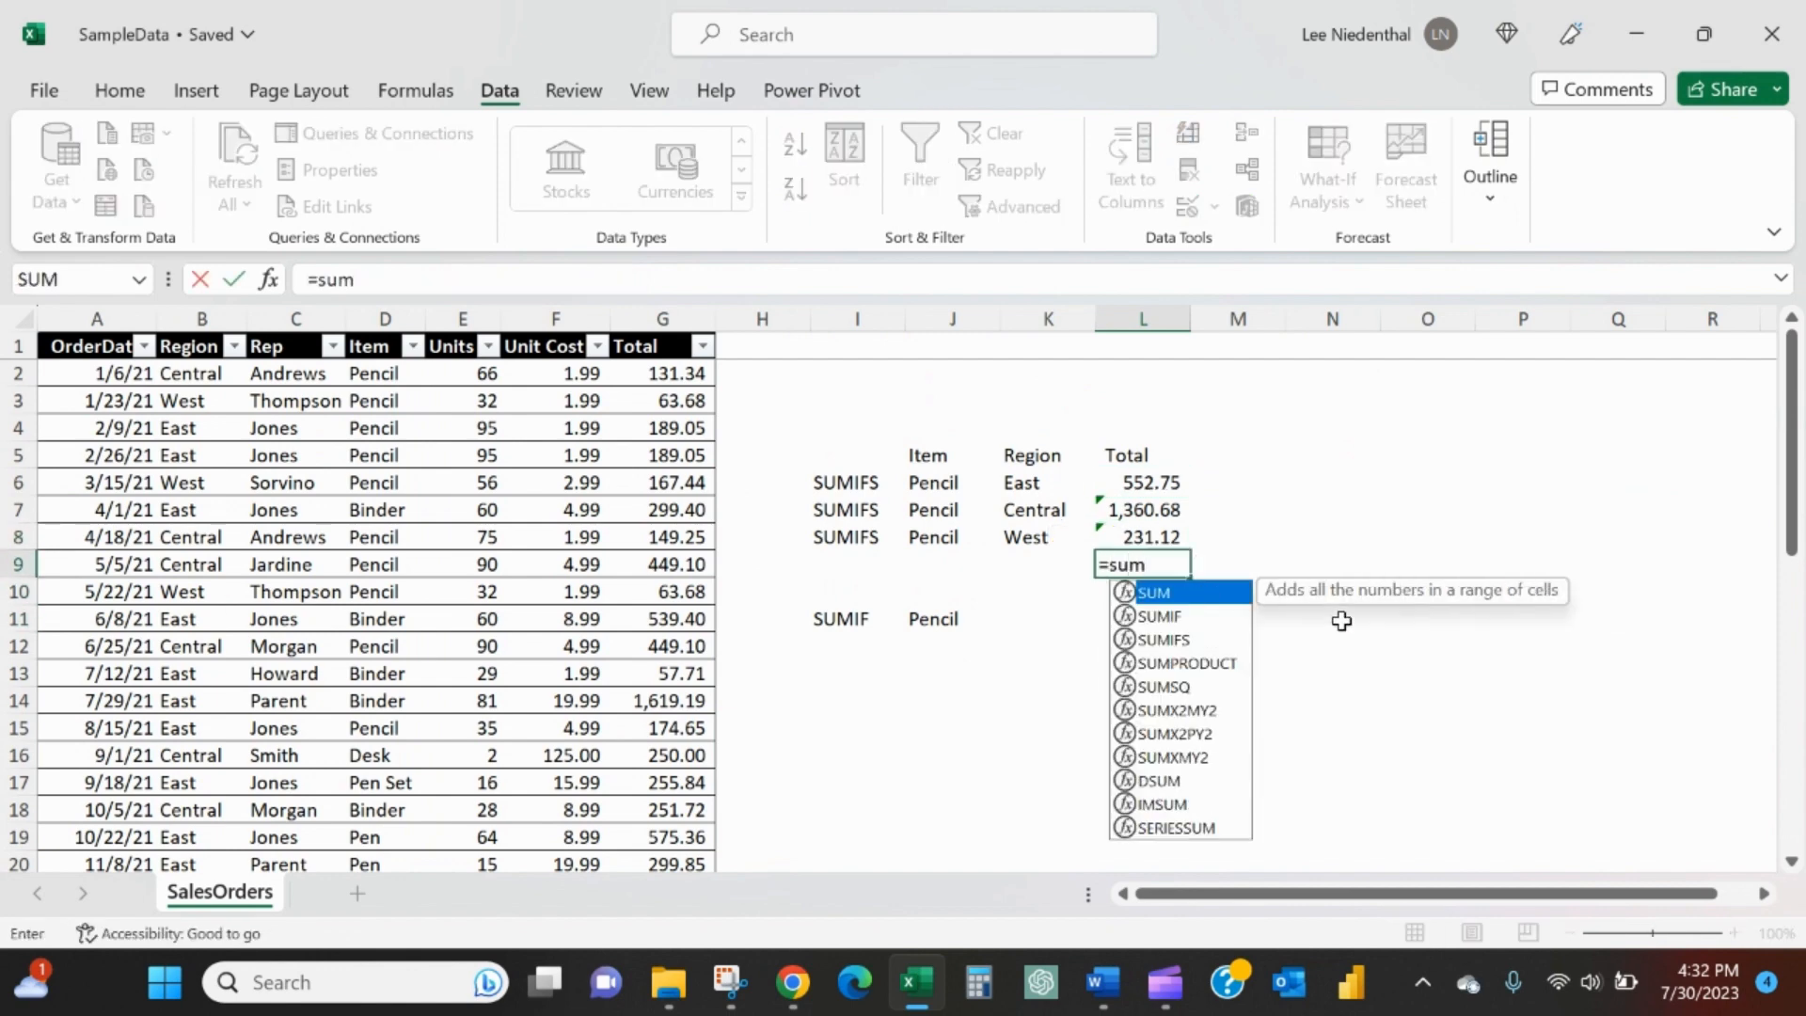
pyautogui.write('(')
pyautogui.press('Up')
pyautogui.hotkey('shift', 'Up')
pyautogui.hotkey('shift', 'Up')
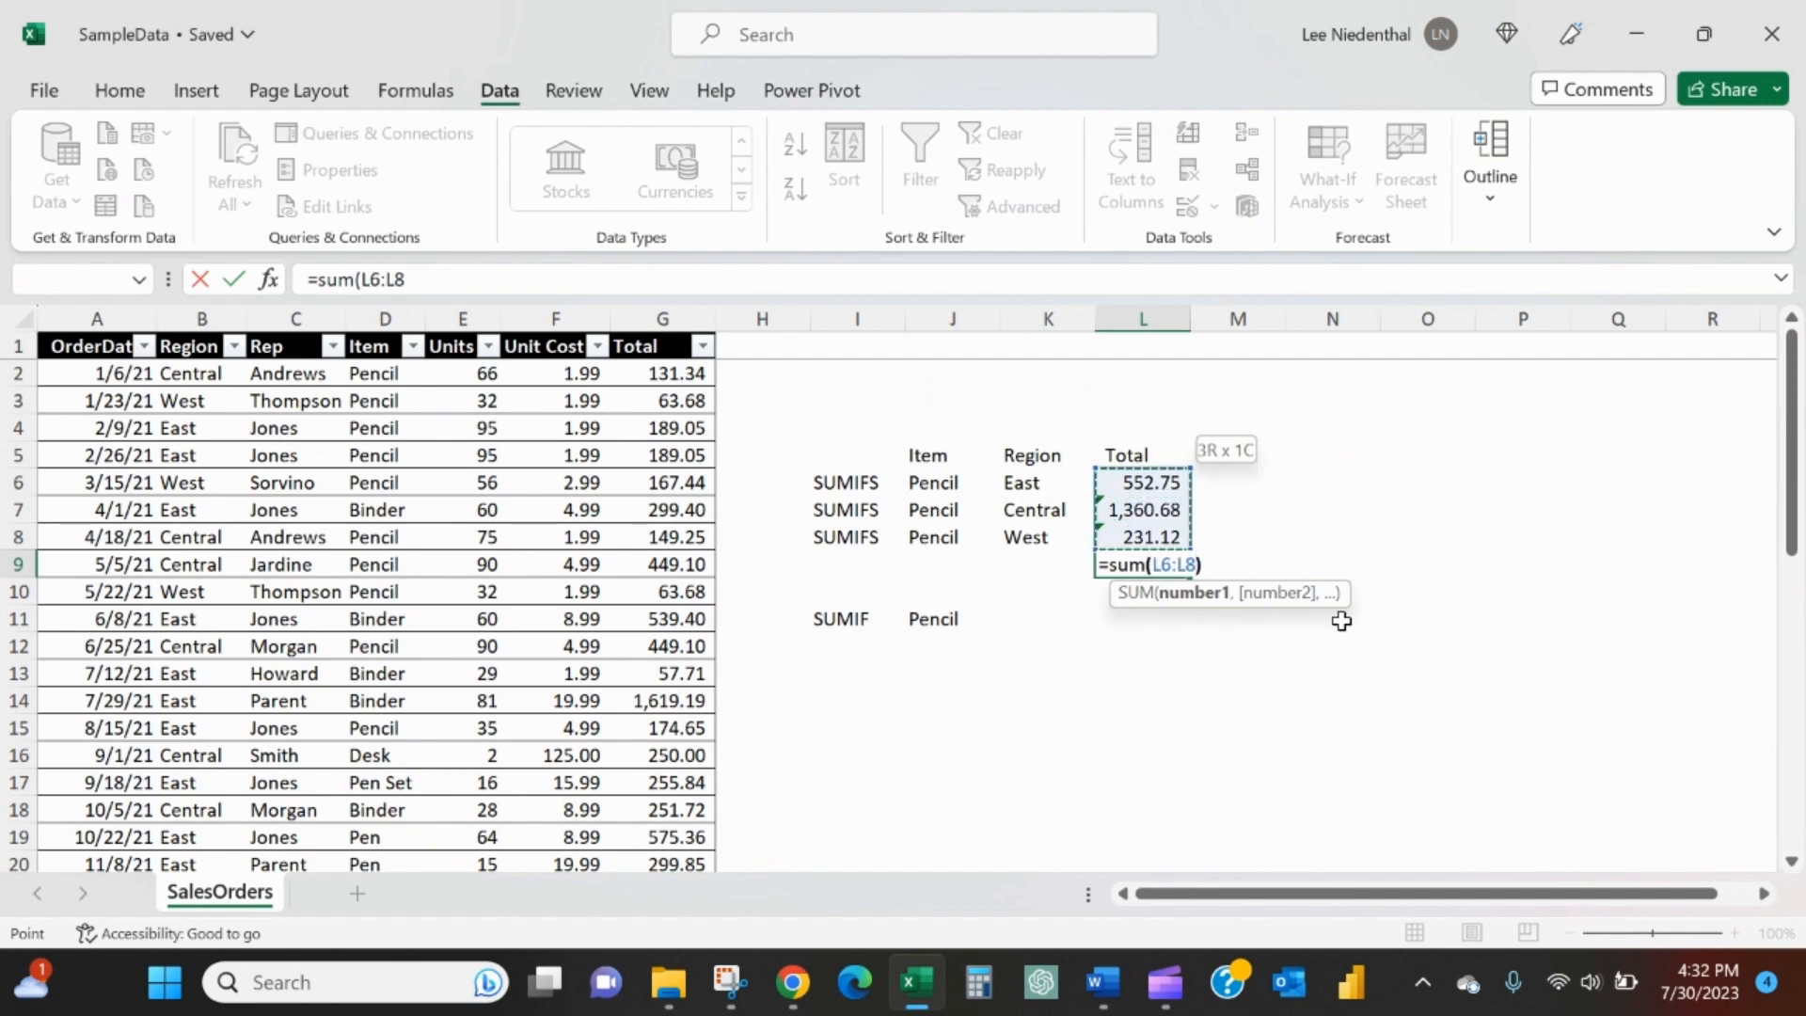
pyautogui.press('Return')
# - Underline the West total in L8
pyautogui.press('Up')
pyautogui.press('Up')
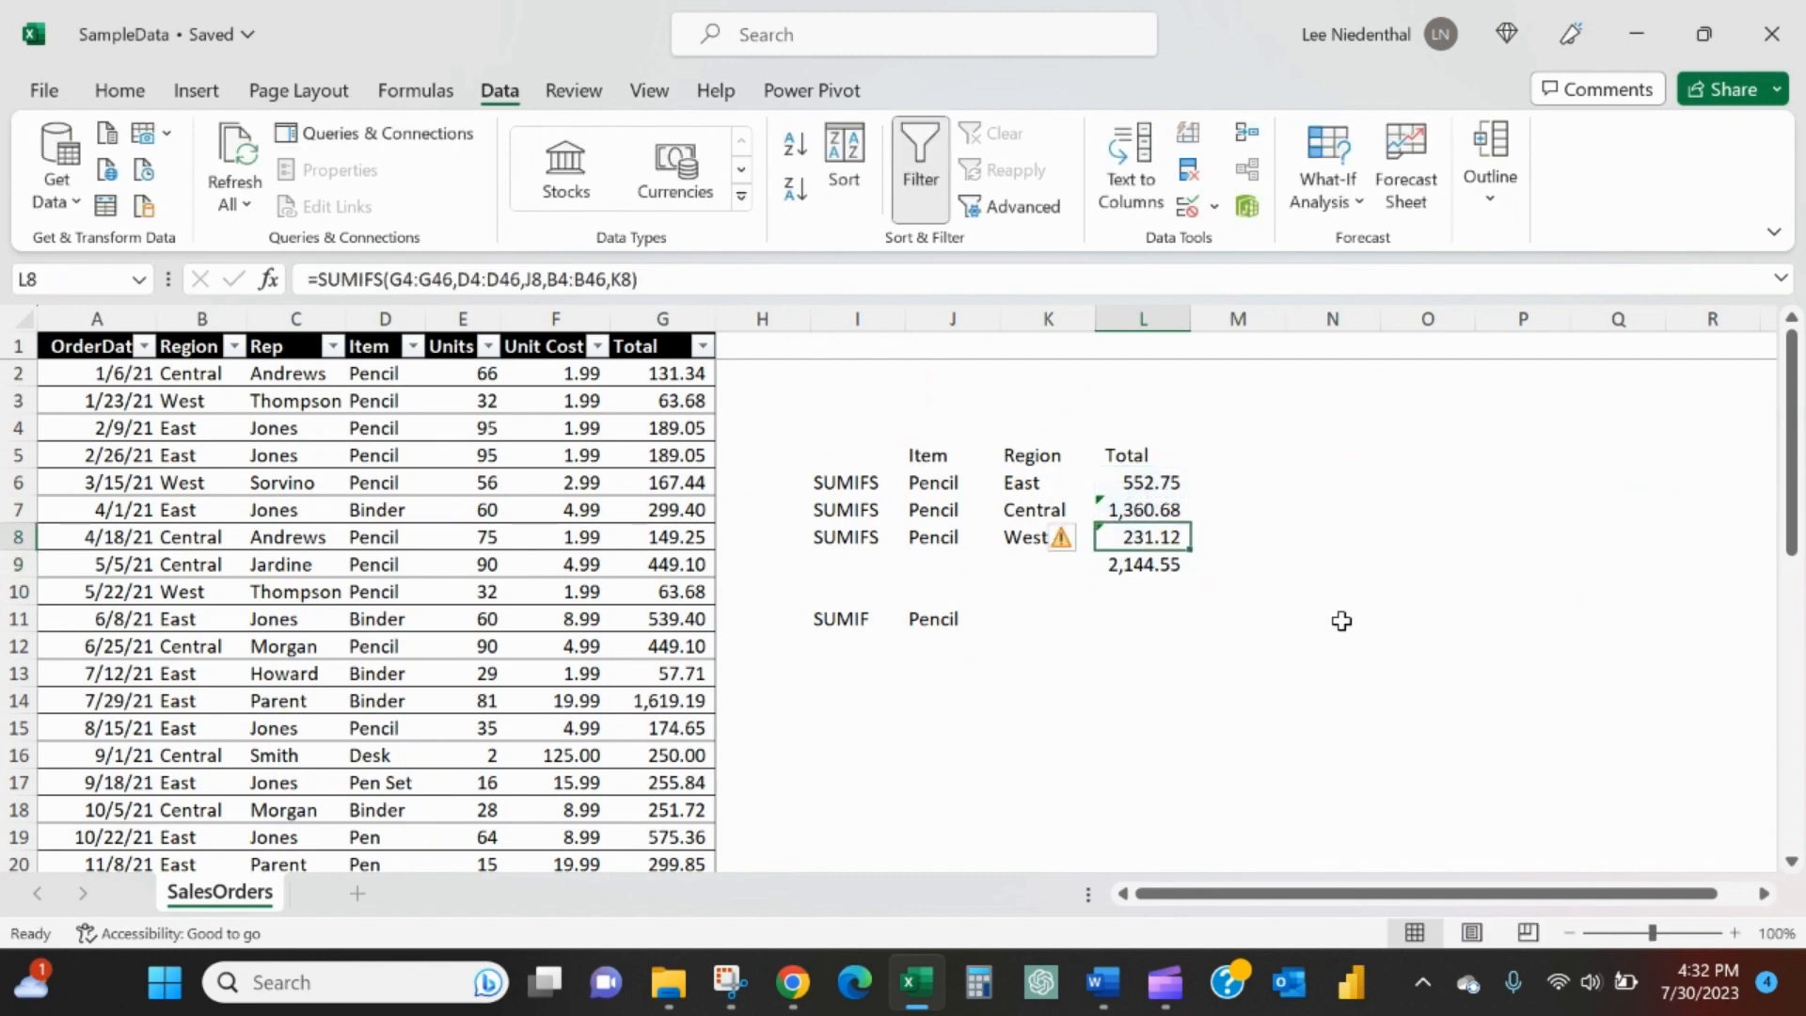
pyautogui.click(119, 90)
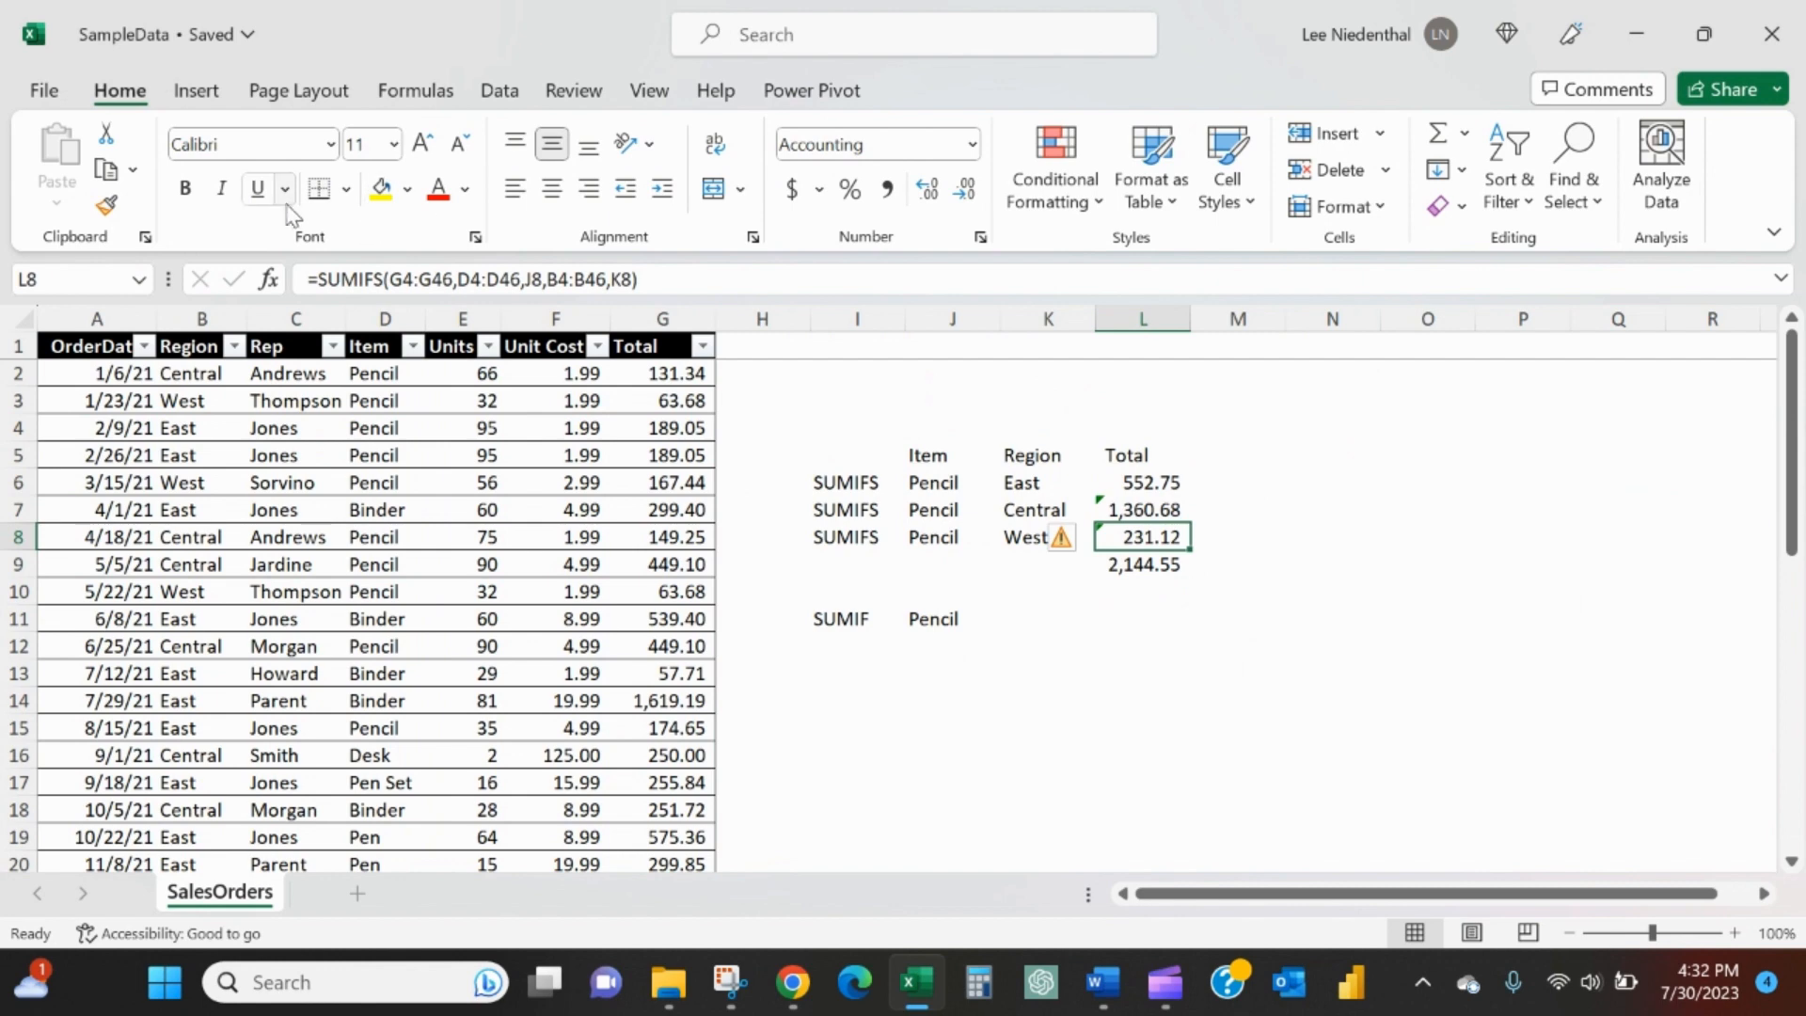
pyautogui.click(257, 188)
# - Total all pencil sales in L11 with a SUMIF matching "Pencil" in D2:D44 and summing G2:G44
pyautogui.click(1154, 622)
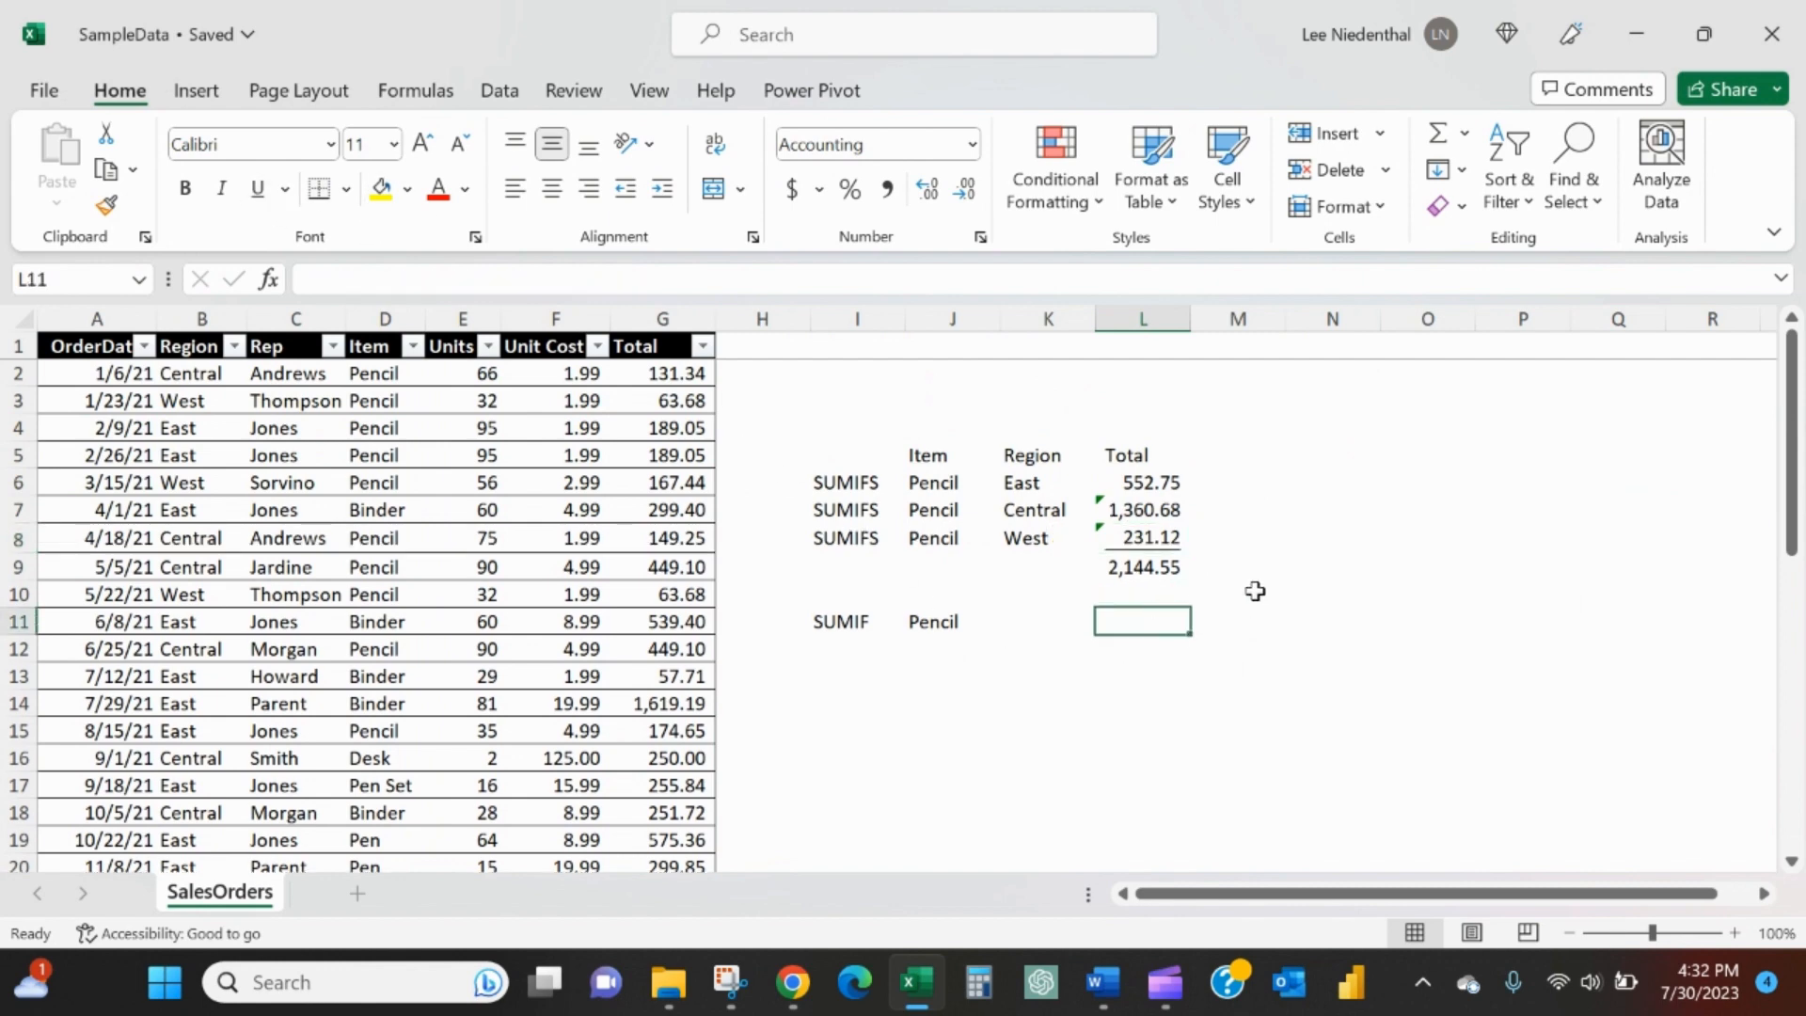
pyautogui.write('=sumif(')
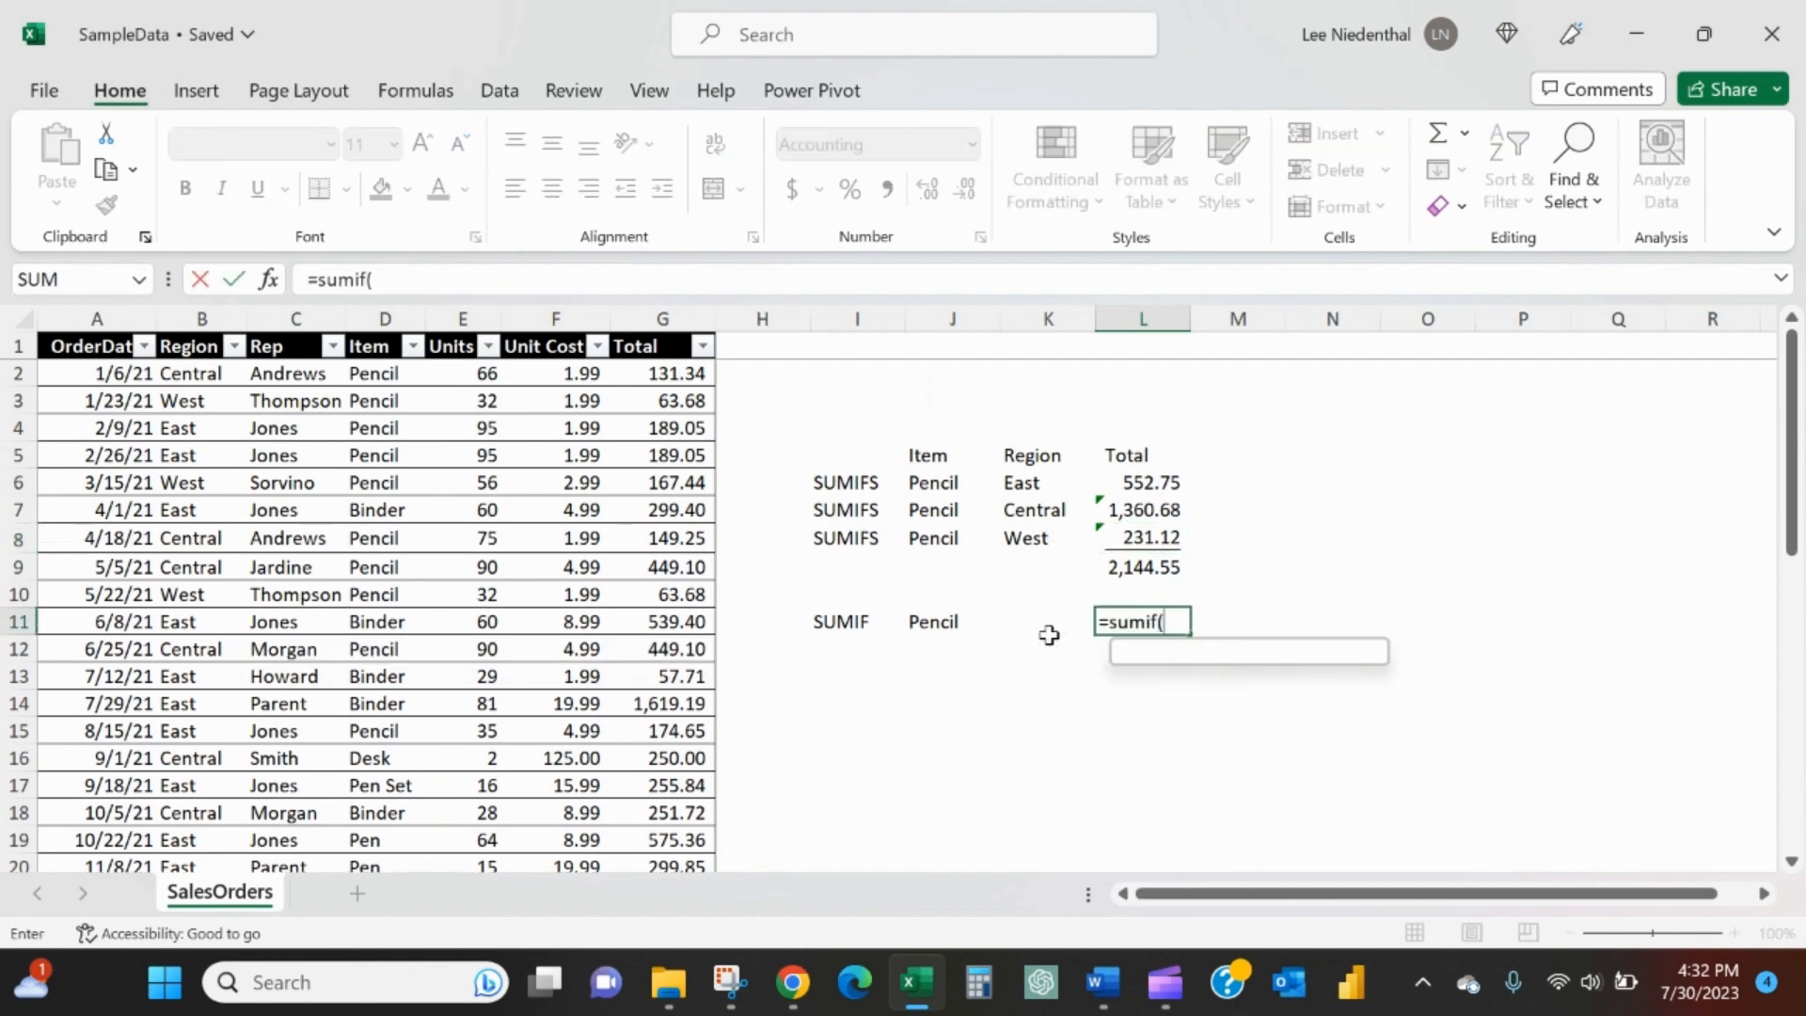
pyautogui.click(390, 377)
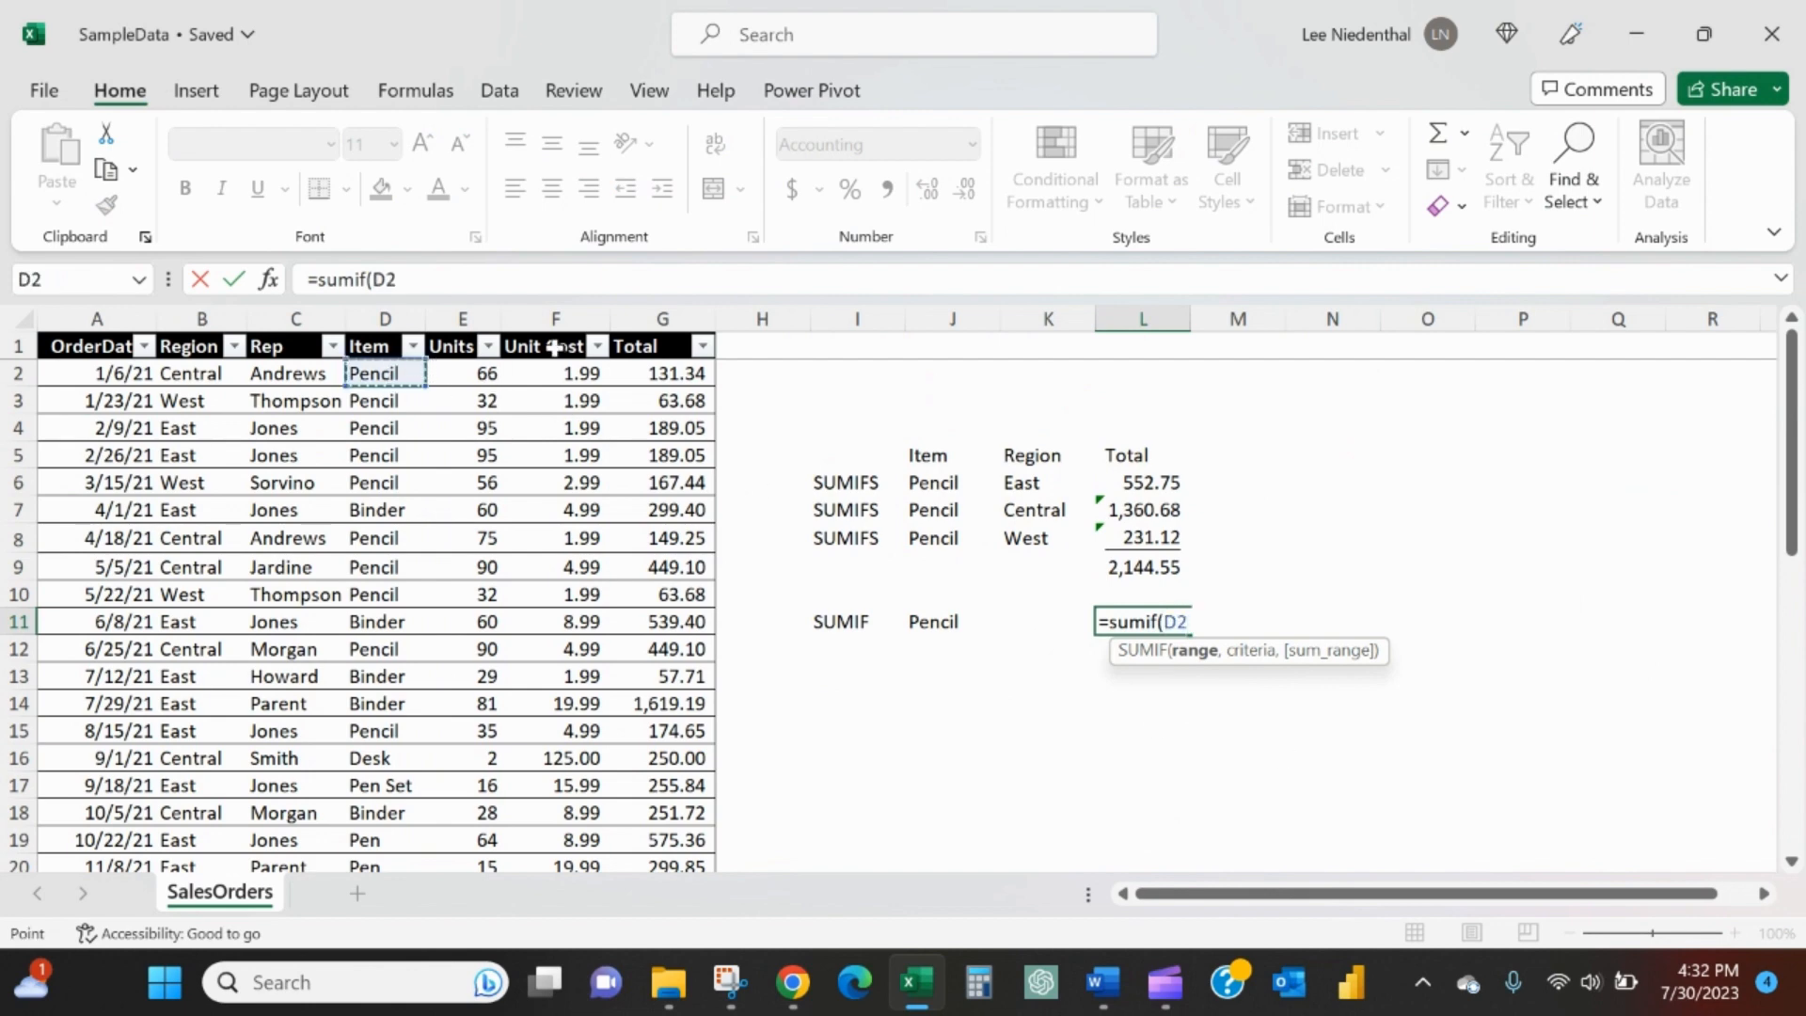
pyautogui.hotkey('ctrl', 'shift', 'Down')
pyautogui.write(',')
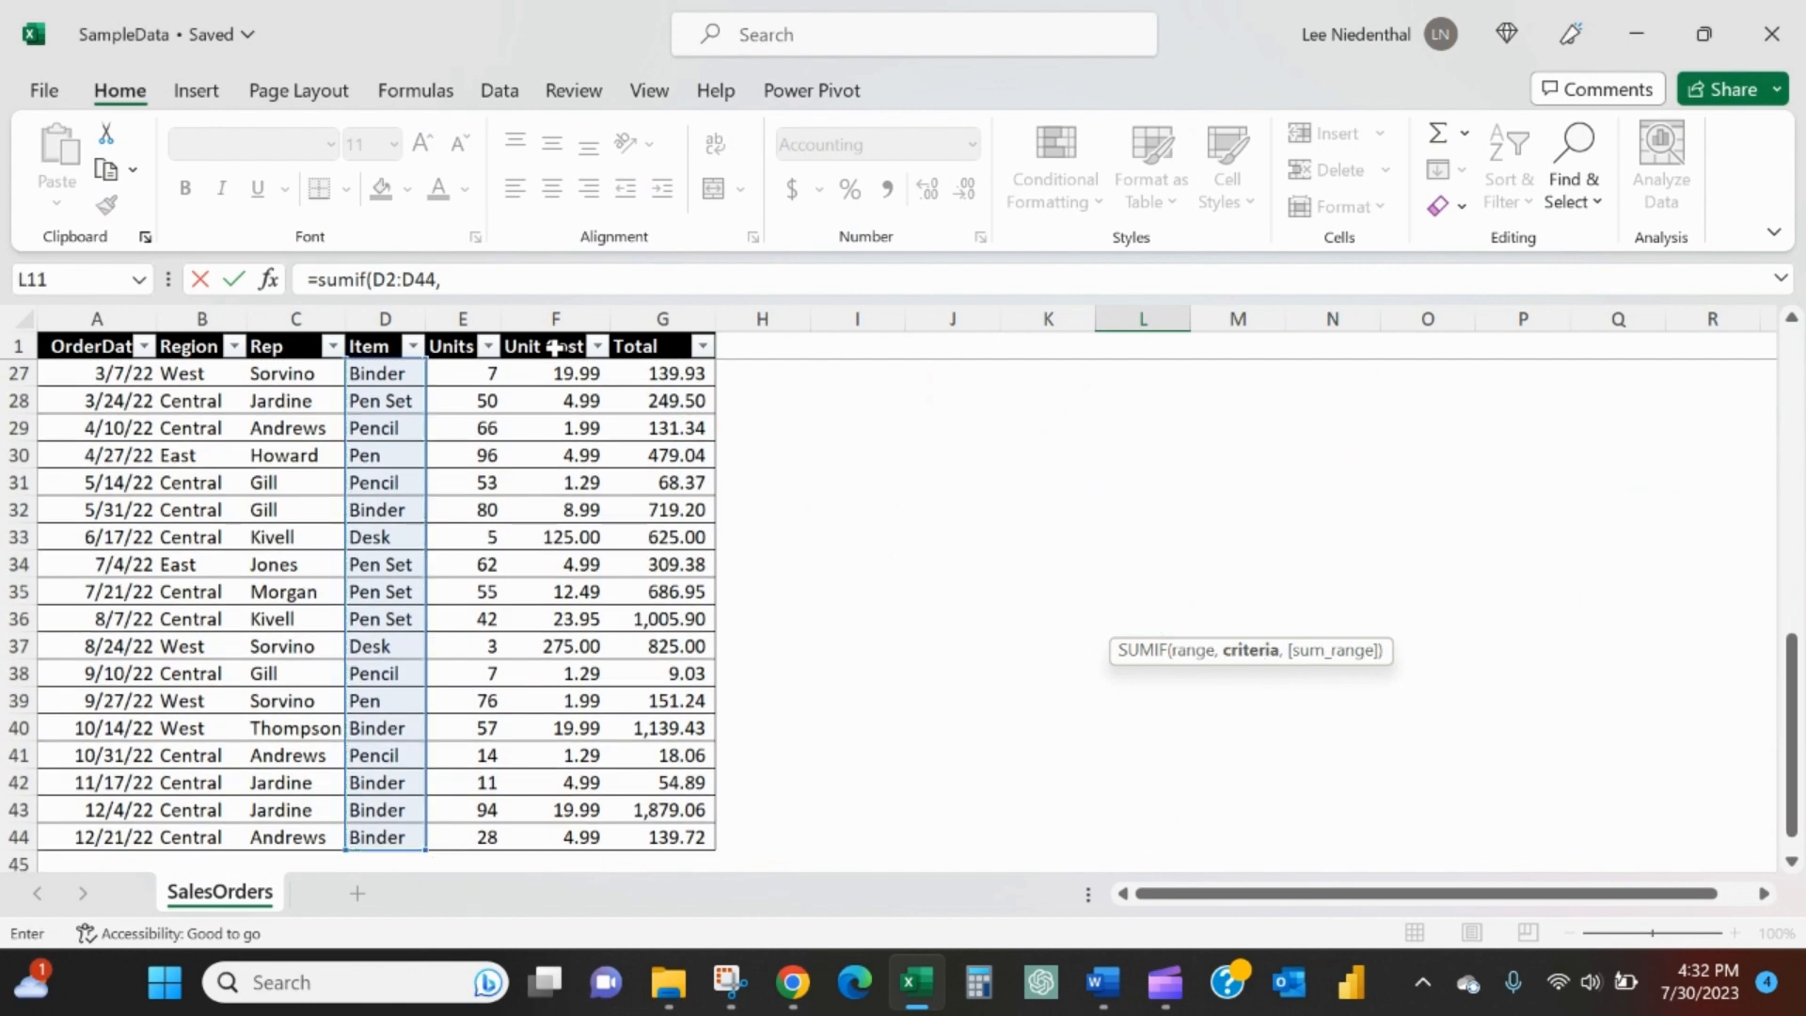
pyautogui.write('"Pencil",')
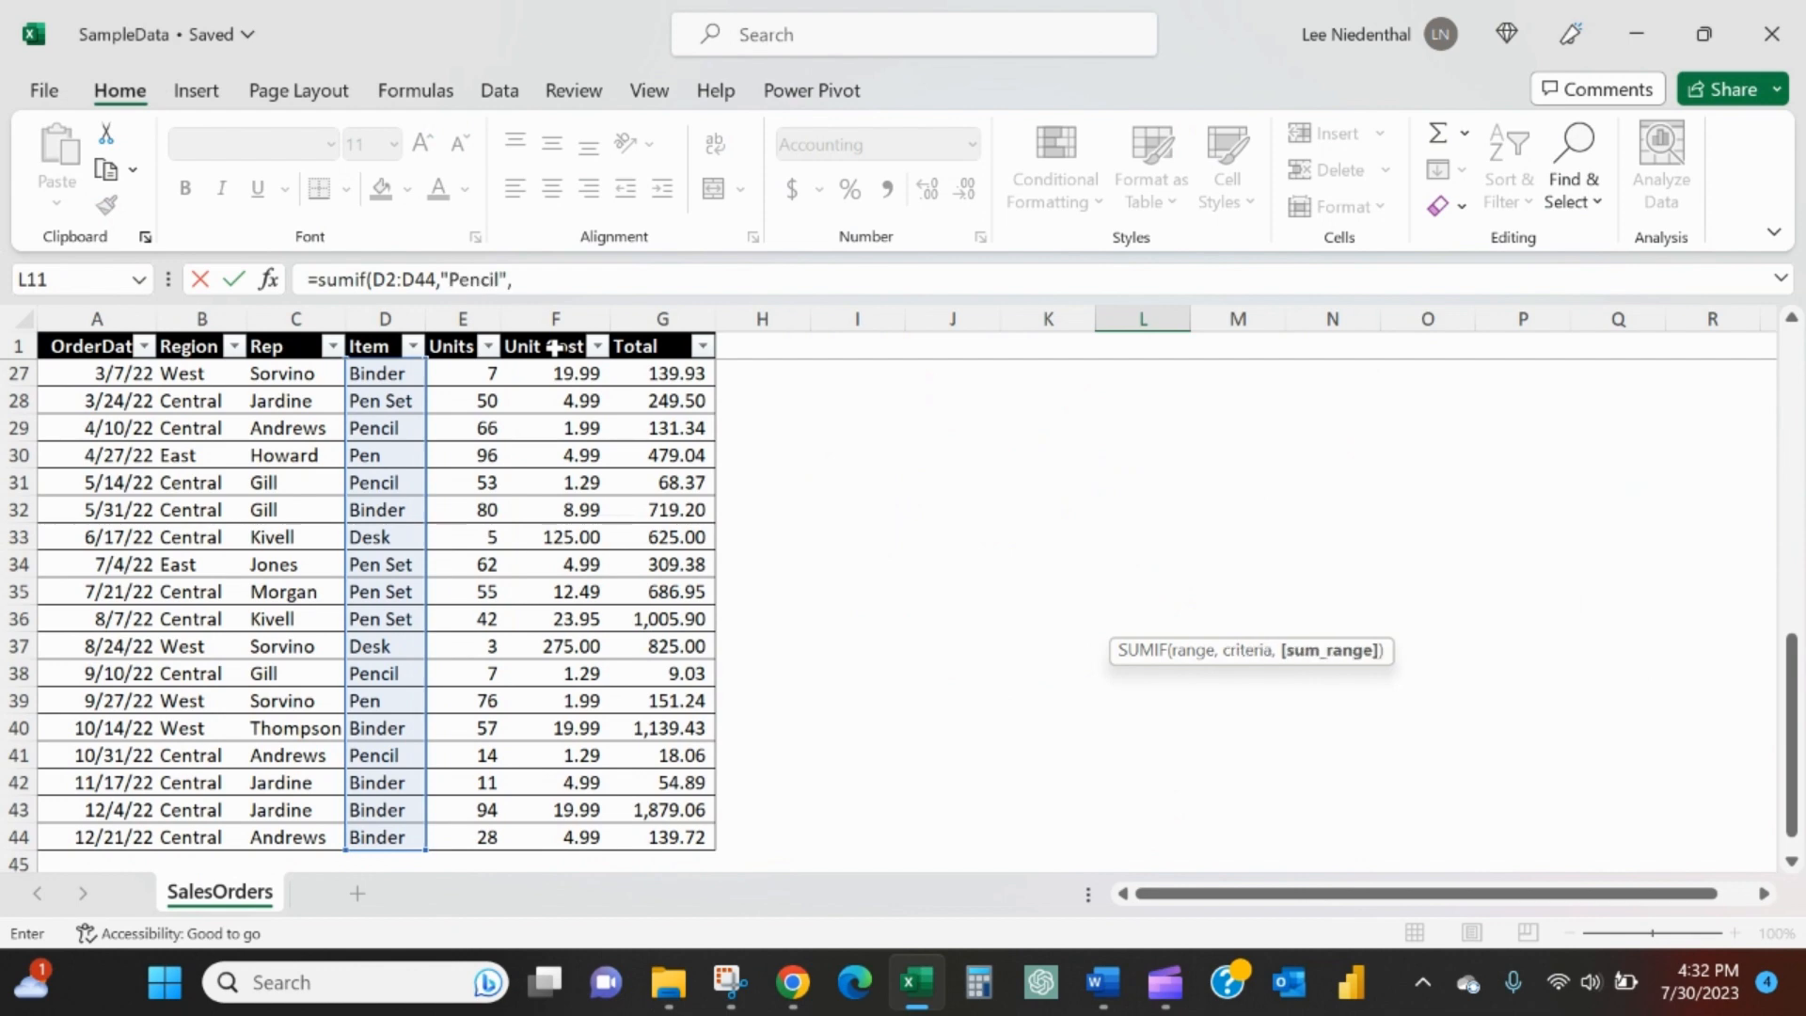
pyautogui.click(632, 835)
pyautogui.hotkey('ctrl', 'shift', 'Up')
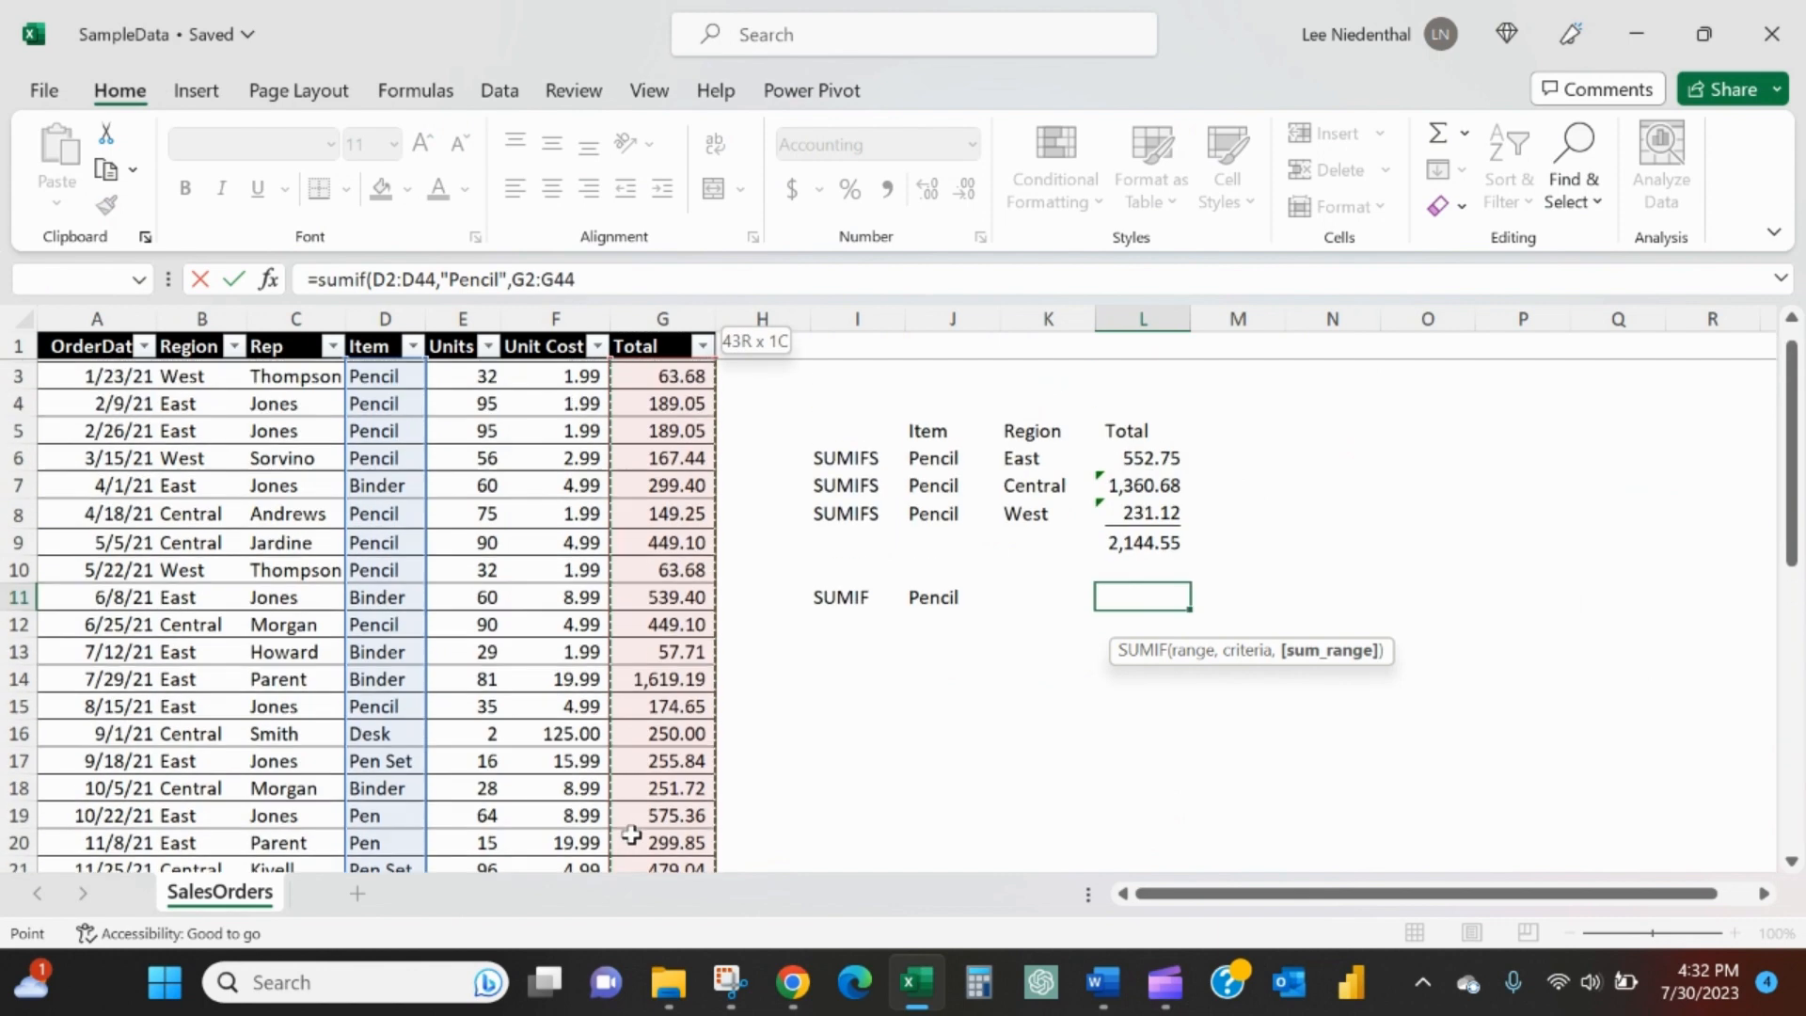
pyautogui.write(')')
pyautogui.press('Return')
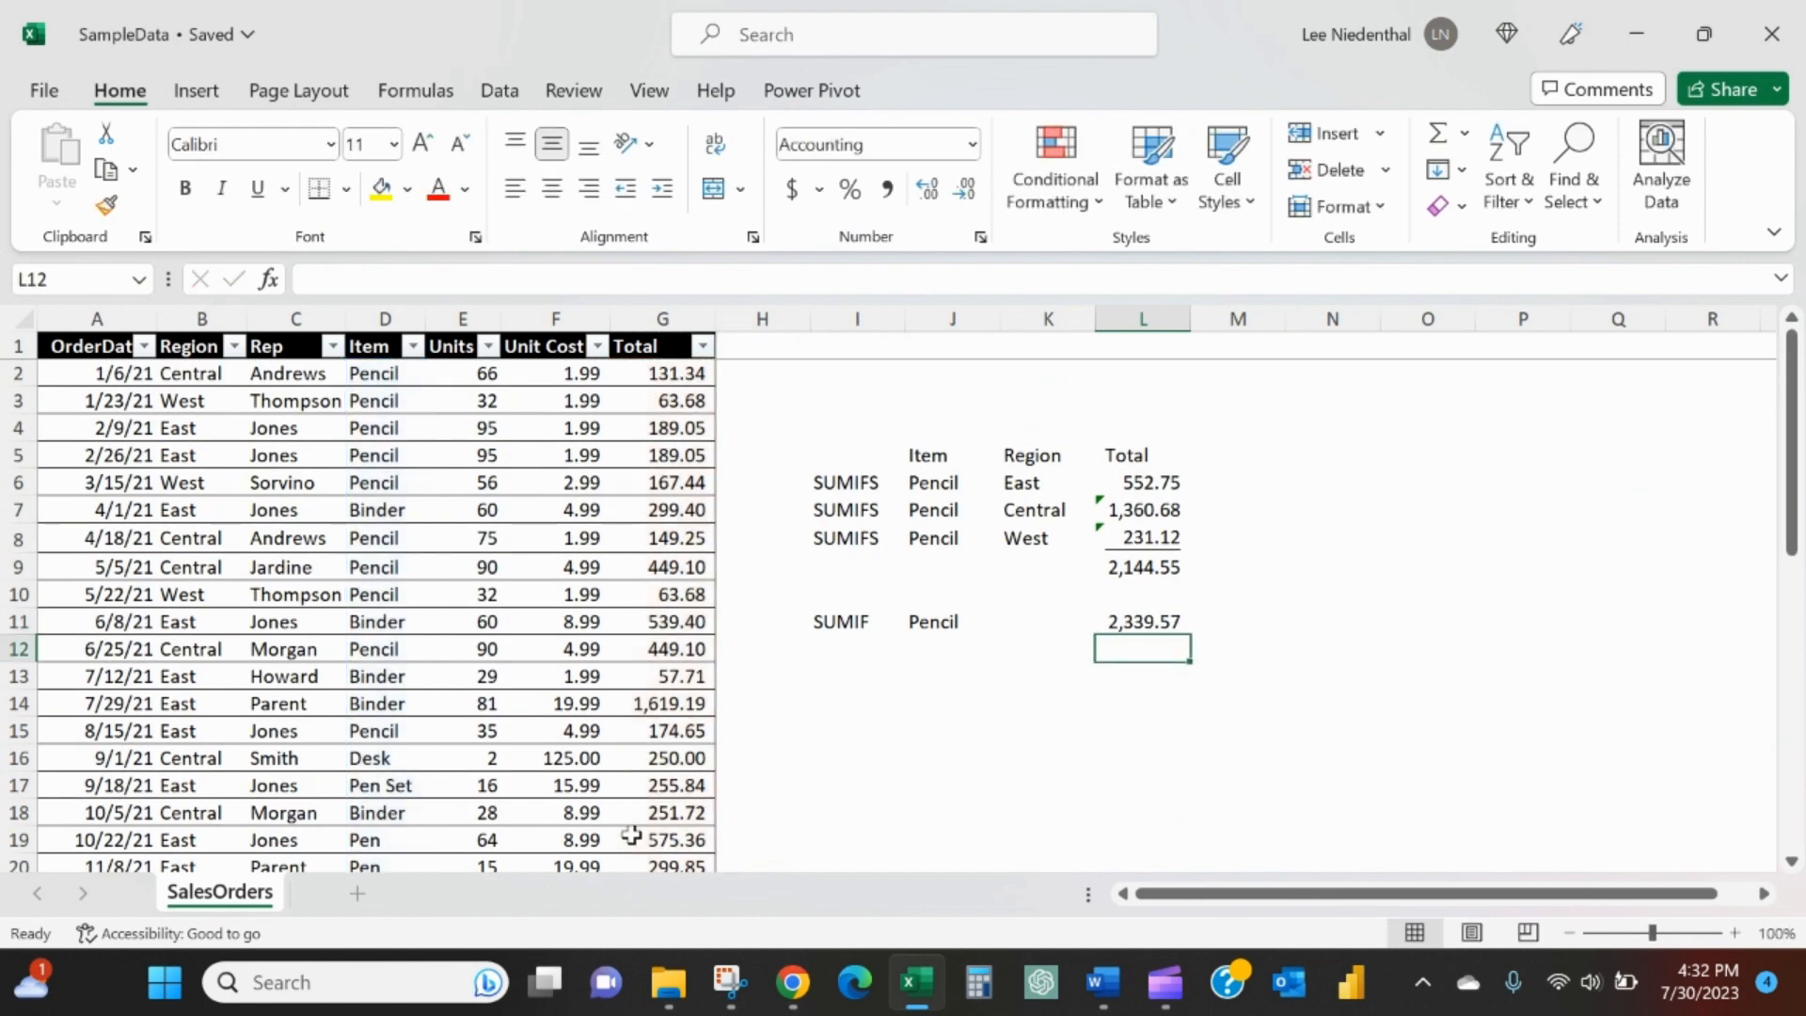
# - Enter the label CHECK in M13
pyautogui.click(1138, 567)
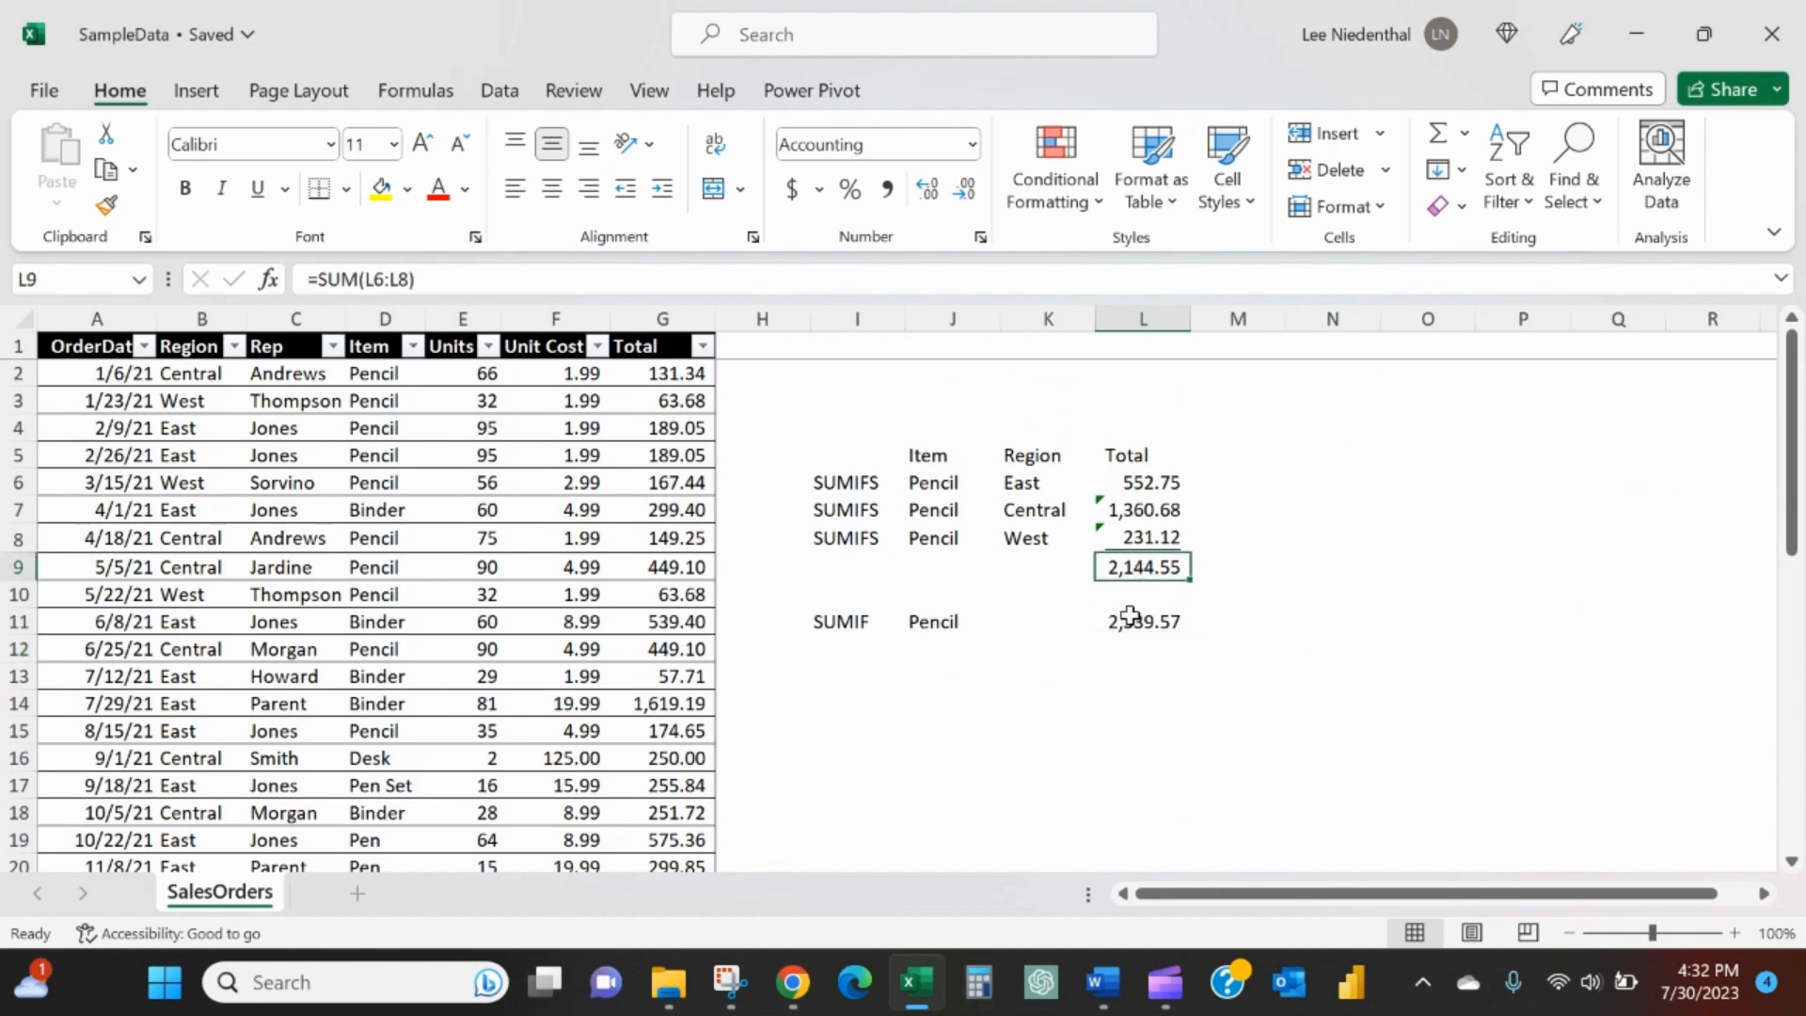
pyautogui.click(1129, 621)
pyautogui.press('Down')
pyautogui.press('Down')
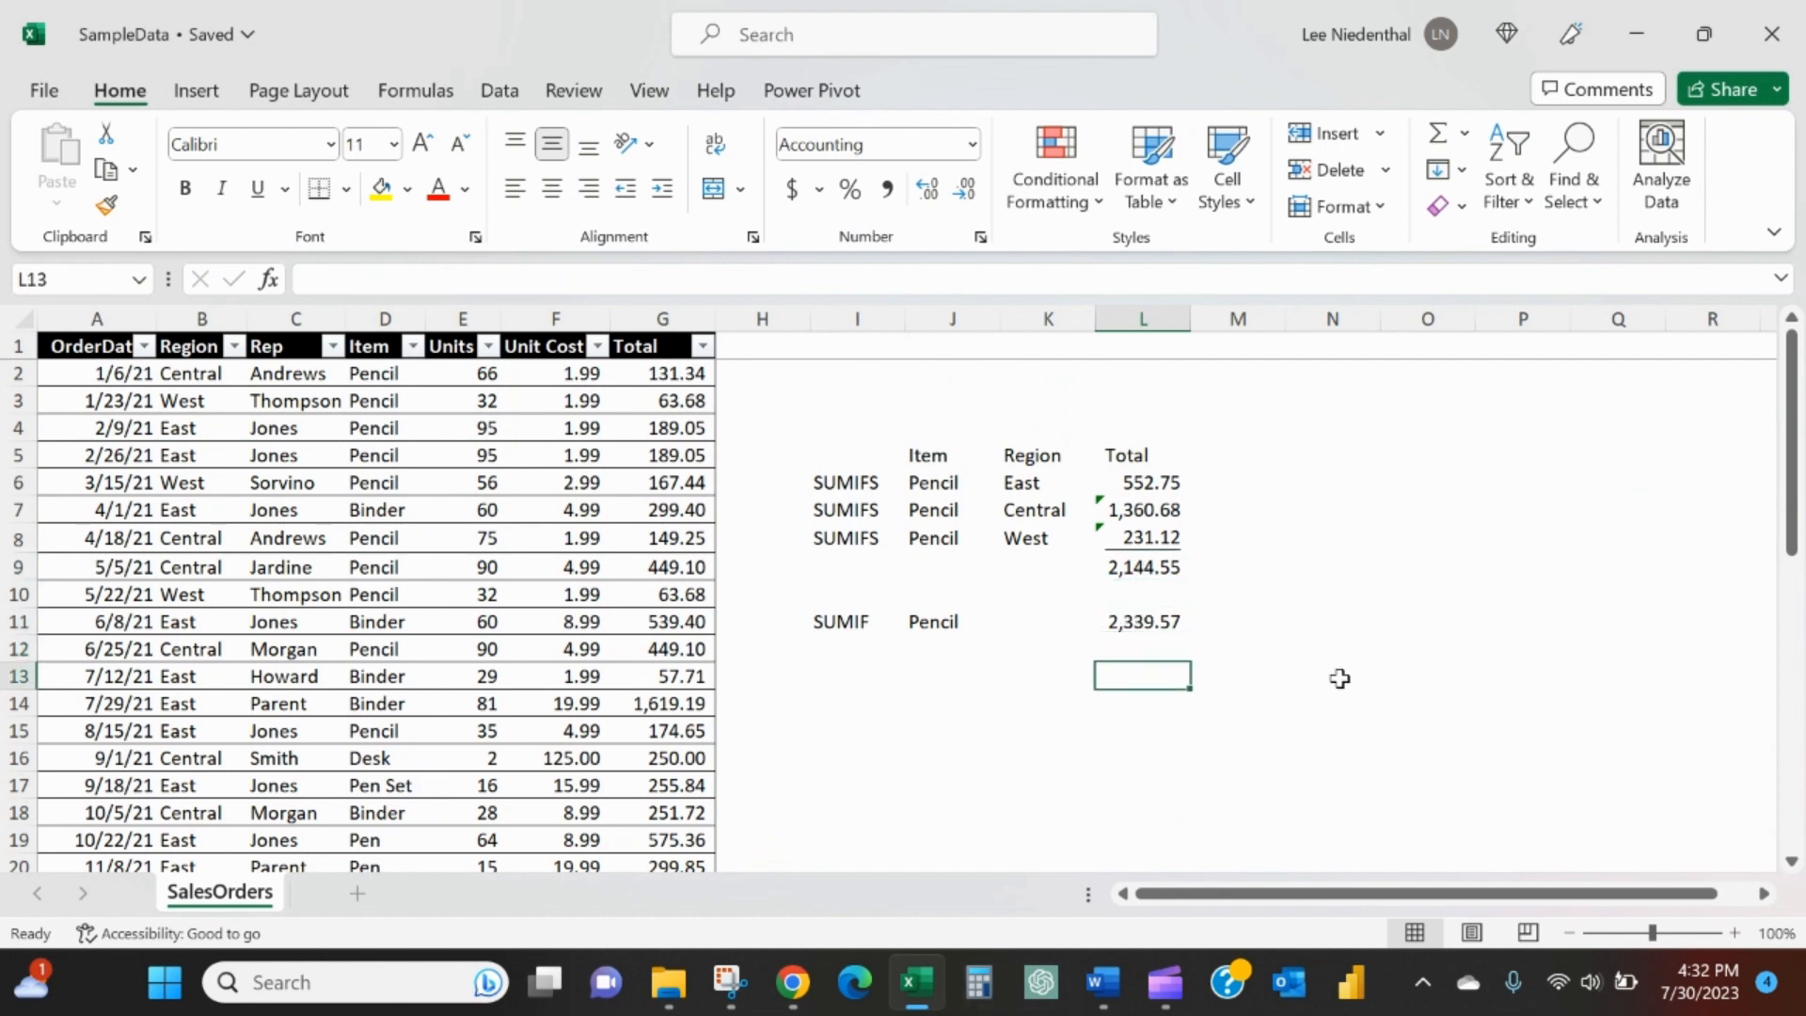
pyautogui.press('Right')
pyautogui.write('CHECK')
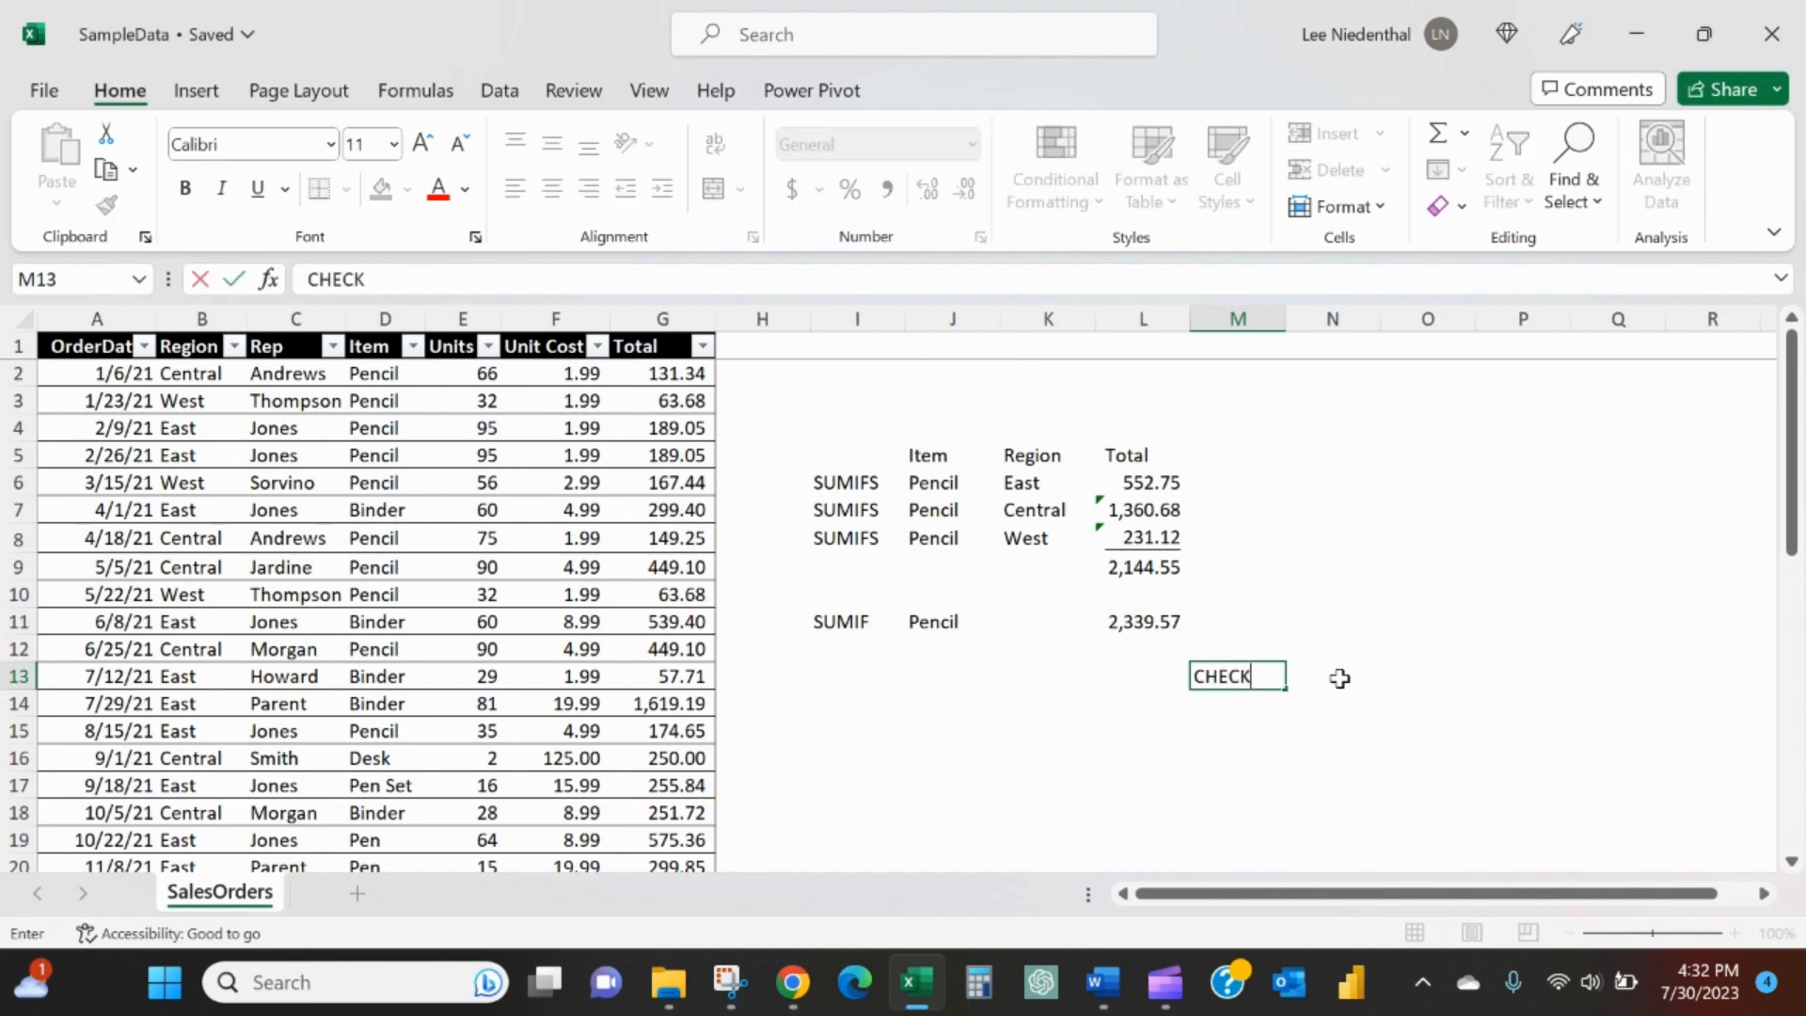
# - Calculate in L13 the difference between the summed regional totals and the SUMIF total with =L9-L11
pyautogui.press('Left')
pyautogui.write('=')
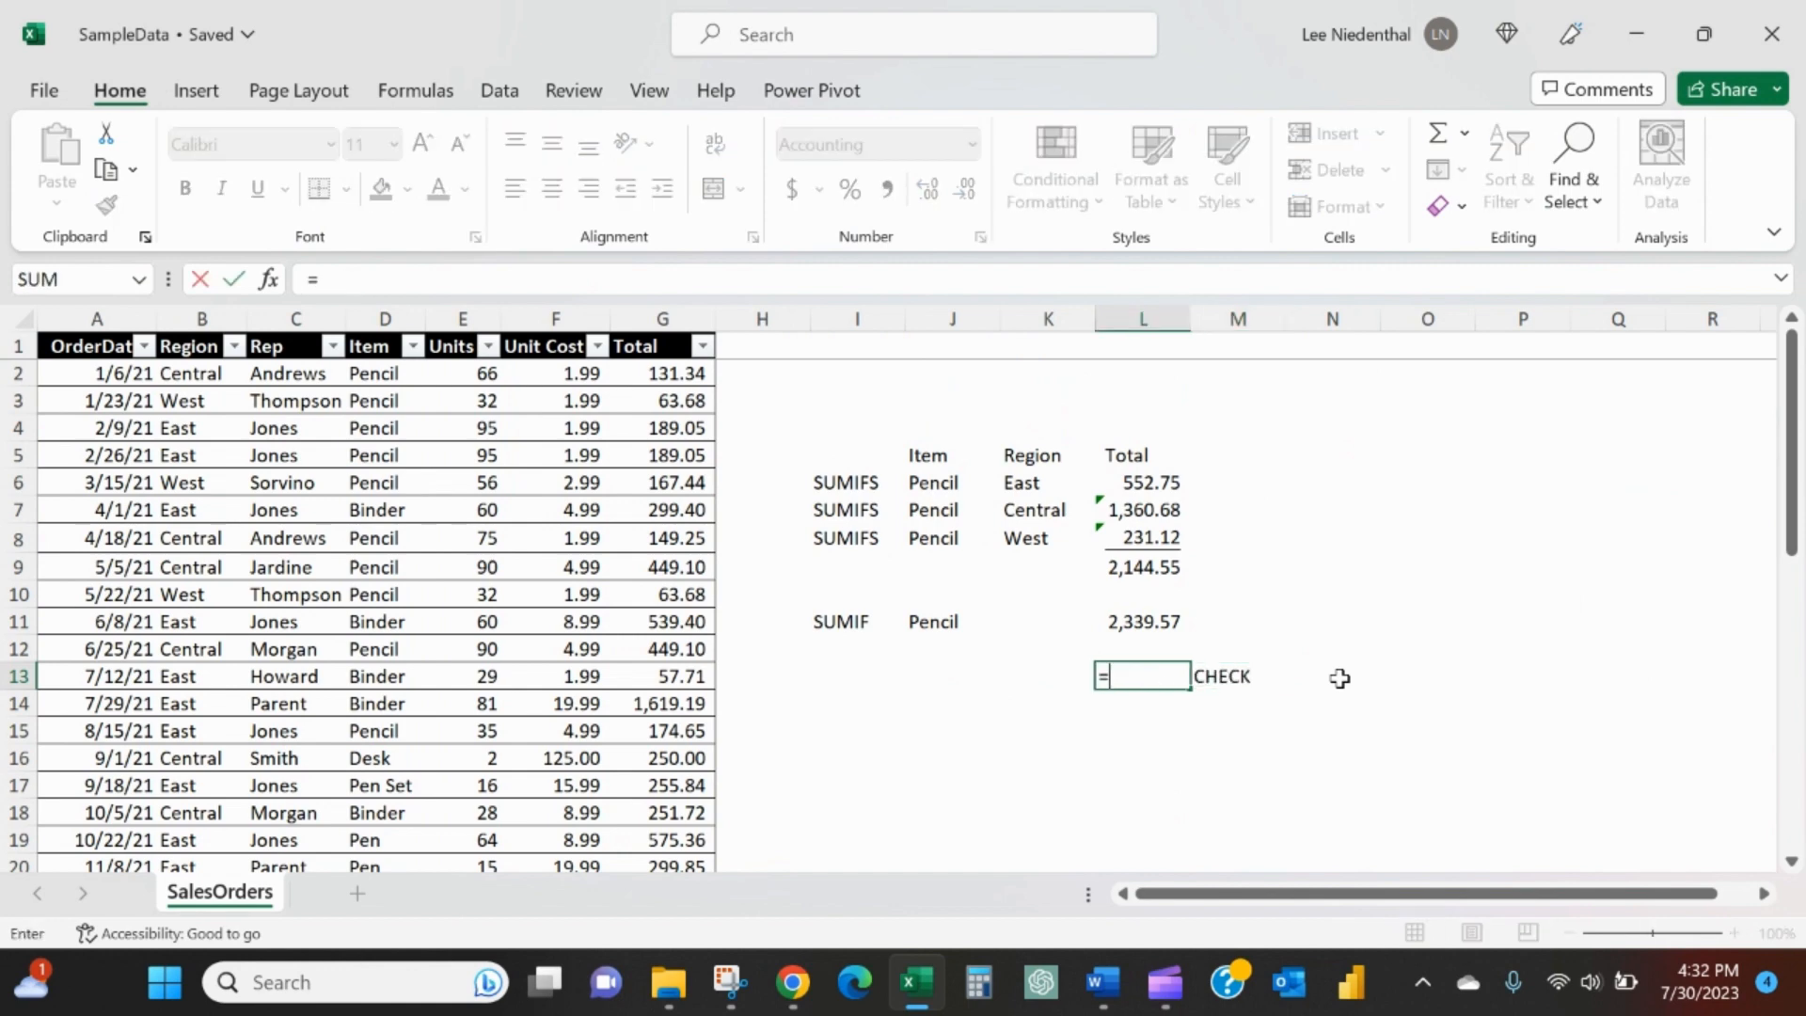
pyautogui.press('Up')
pyautogui.press('Up')
pyautogui.press('Up')
pyautogui.press('Up')
pyautogui.write('-')
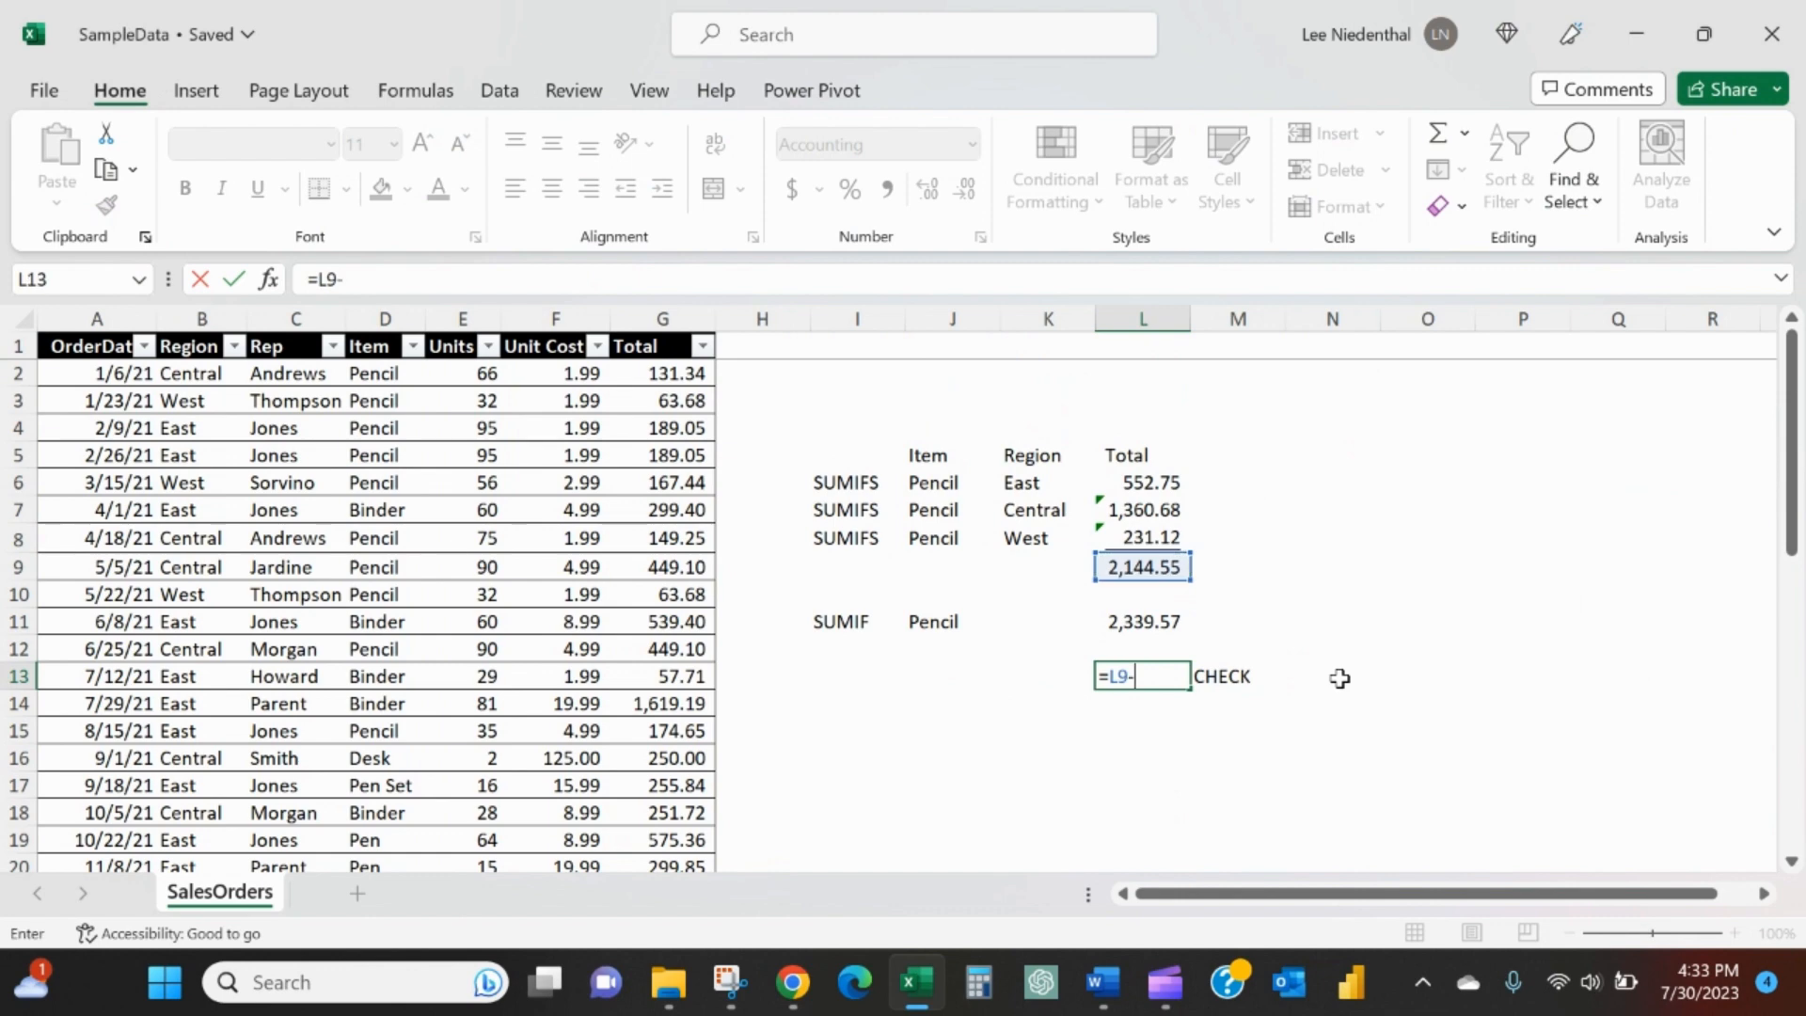
pyautogui.press('Up')
pyautogui.press('Up')
pyautogui.press('Return')
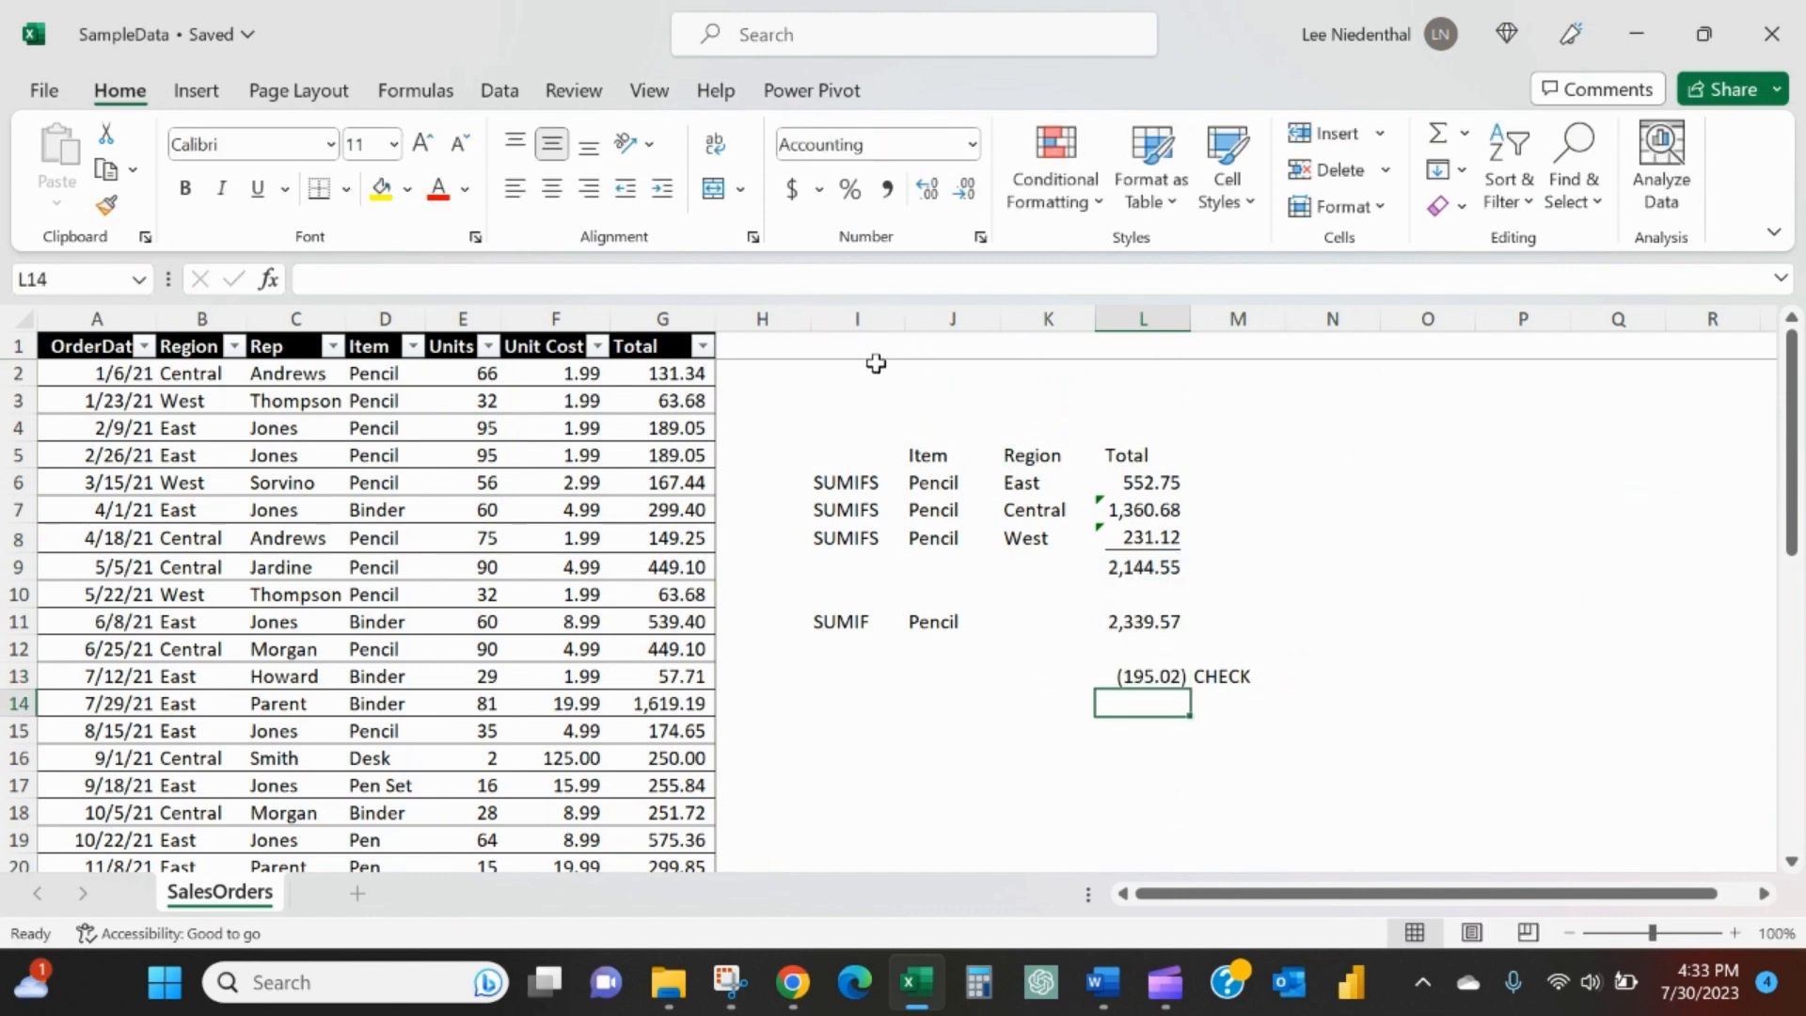
# - Examine which table rows the West SUMIFS formula in L8 covers, down to the end of its ranges
pyautogui.click(1132, 538)
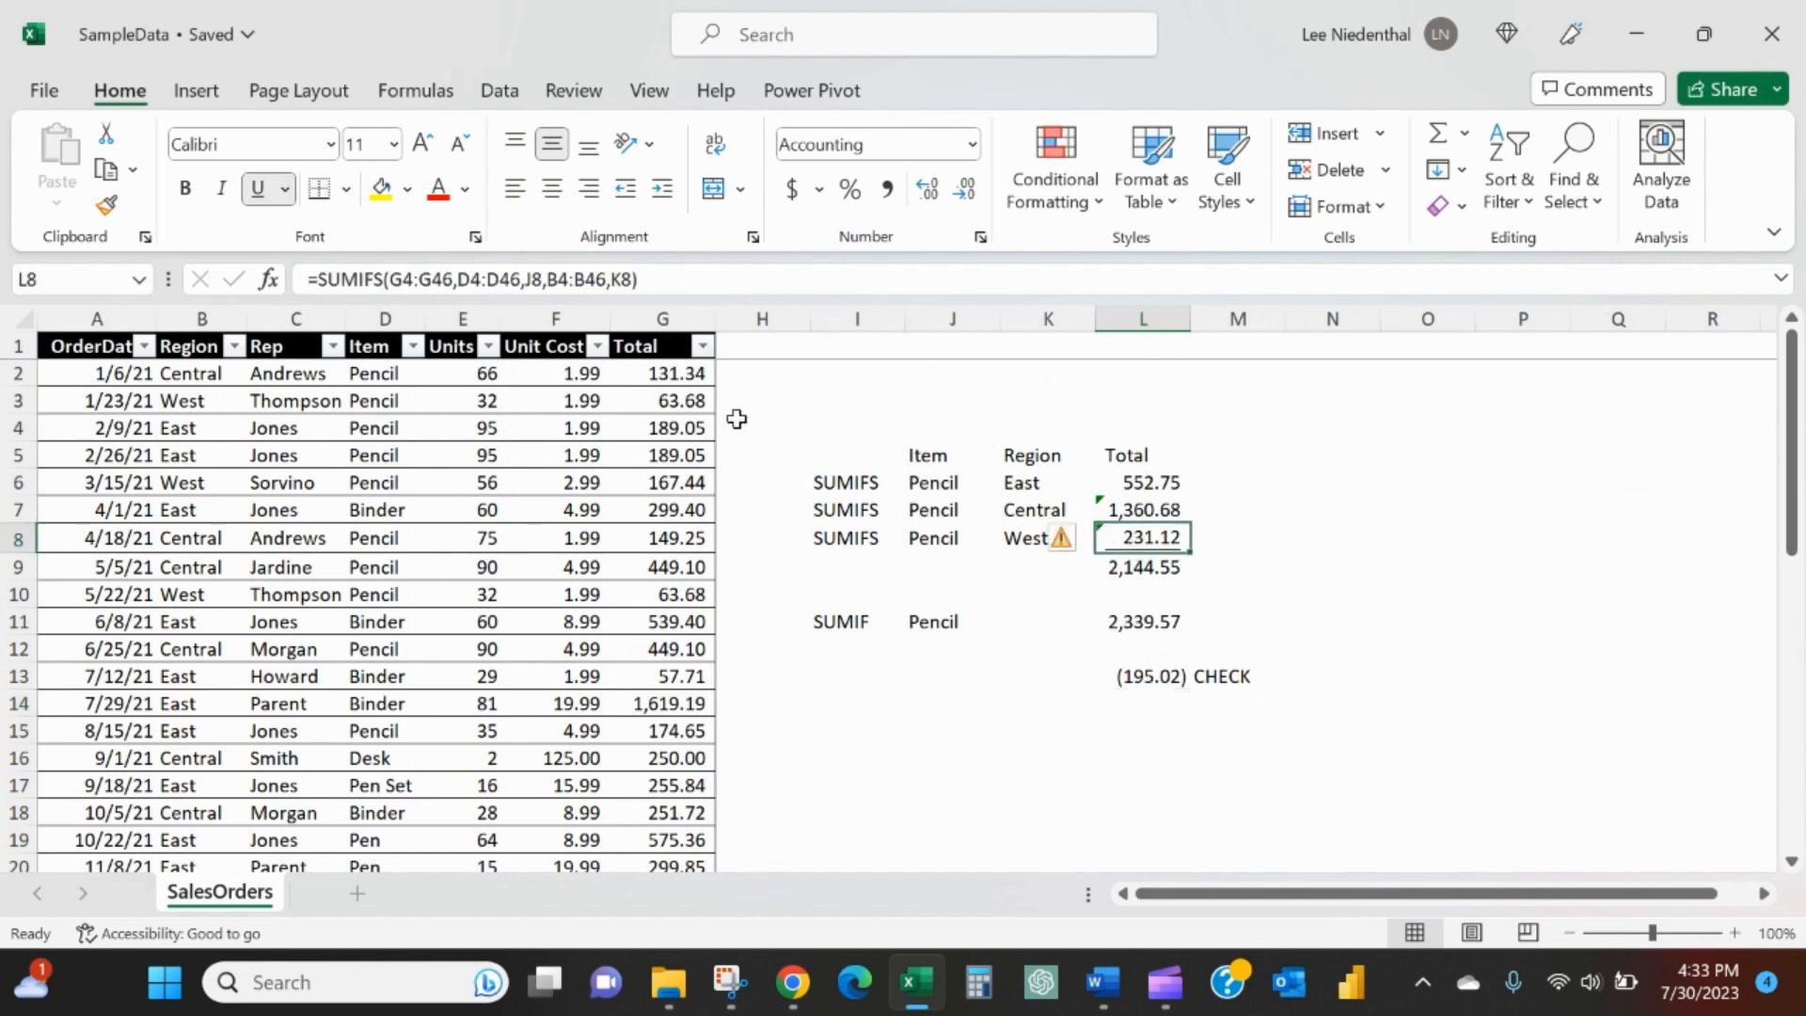
pyautogui.click(789, 280)
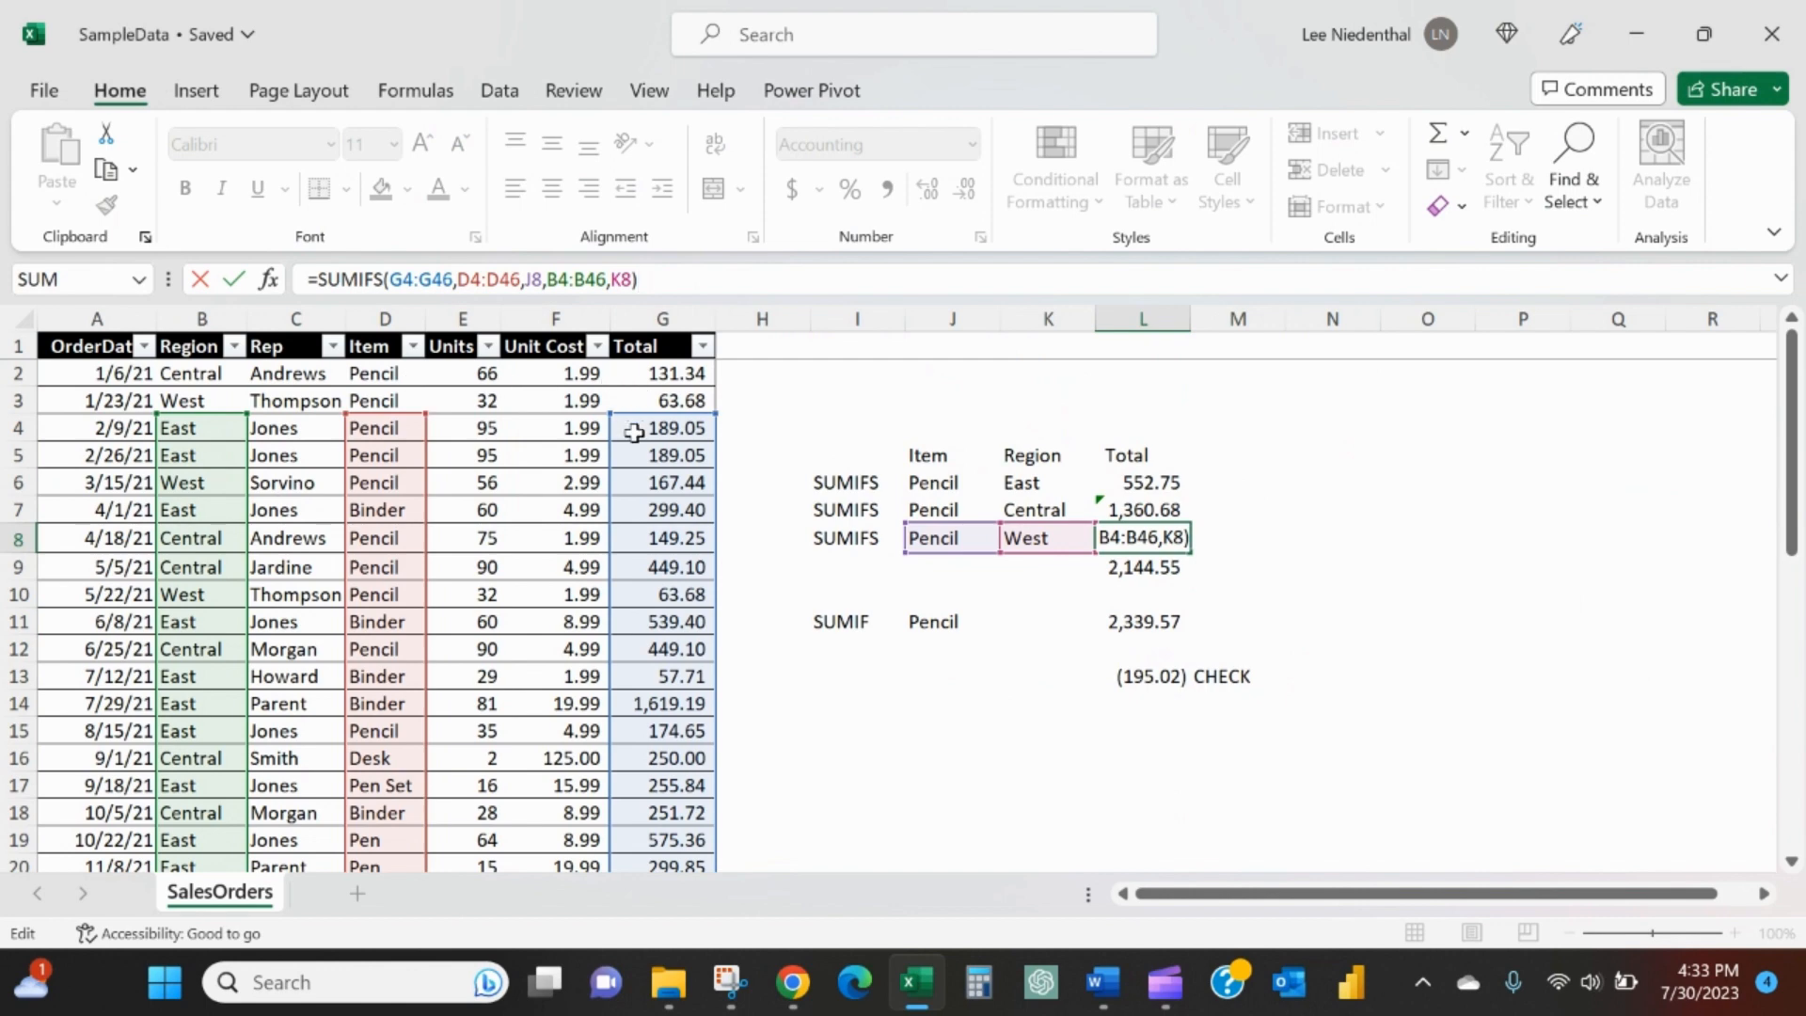
pyautogui.scroll(-14, 583, 640)
pyautogui.scroll(3, 593, 650)
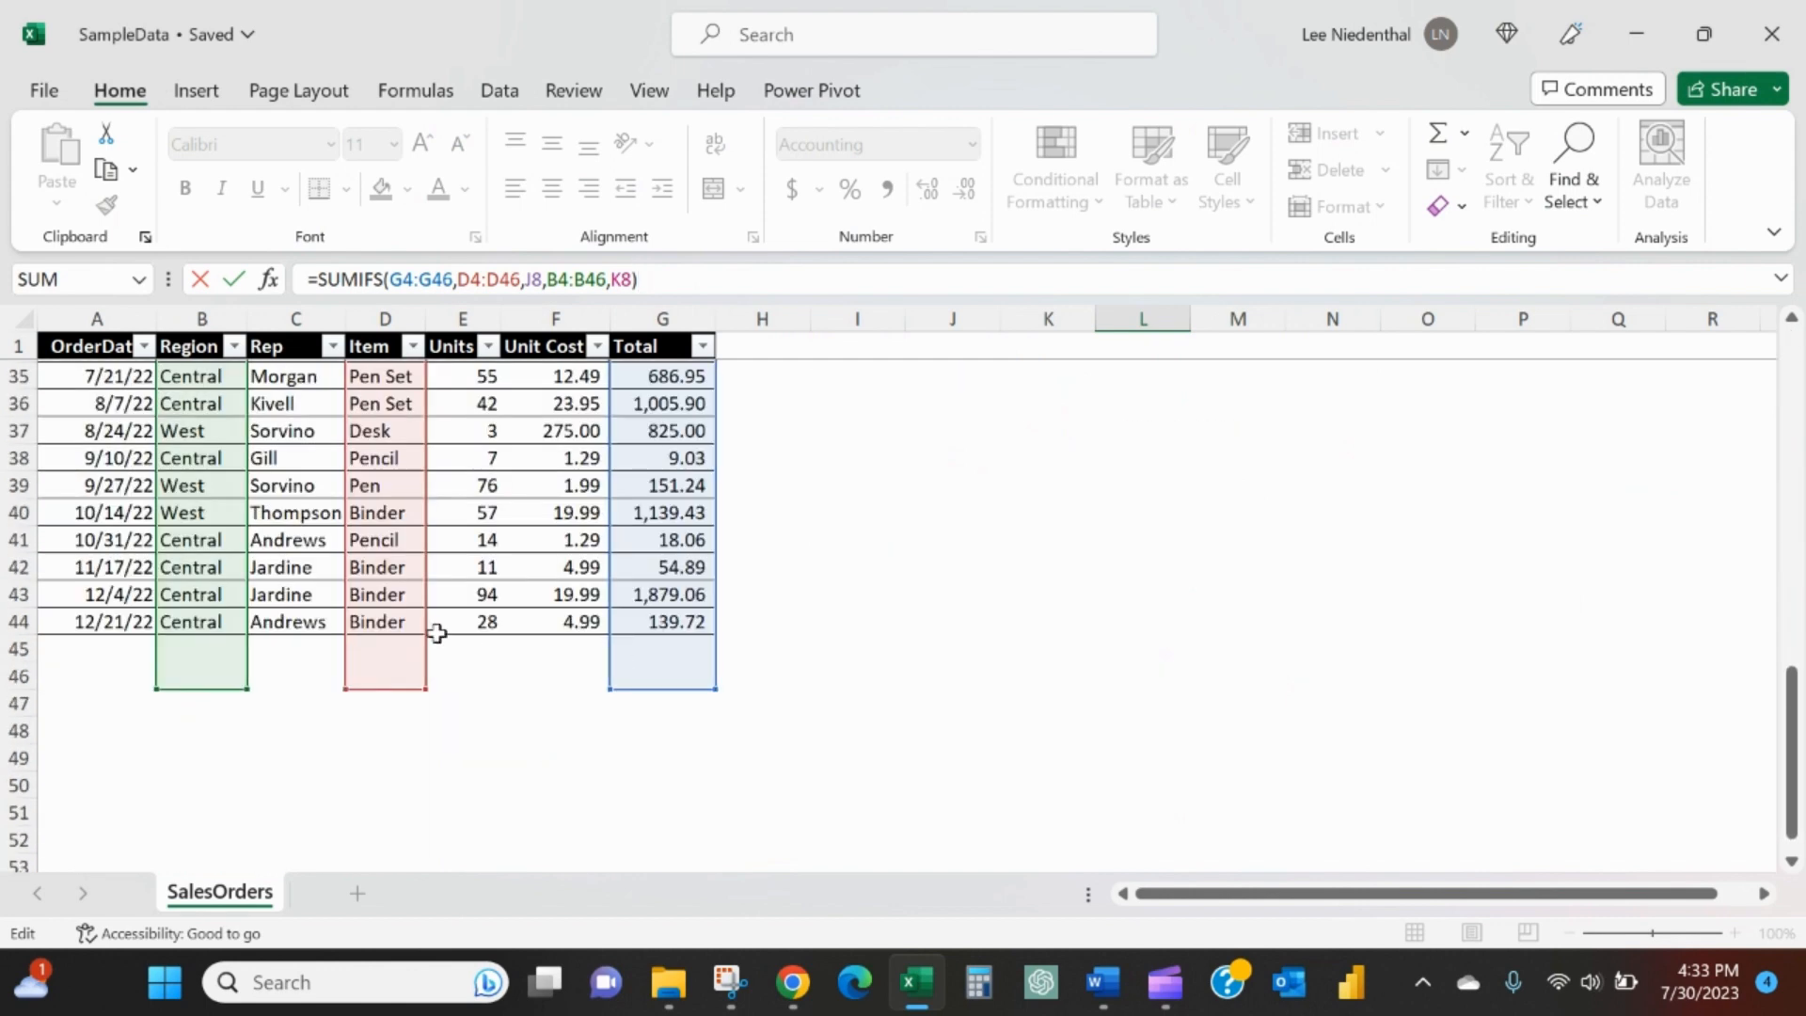
pyautogui.scroll(11, 442, 630)
pyautogui.press('Return')
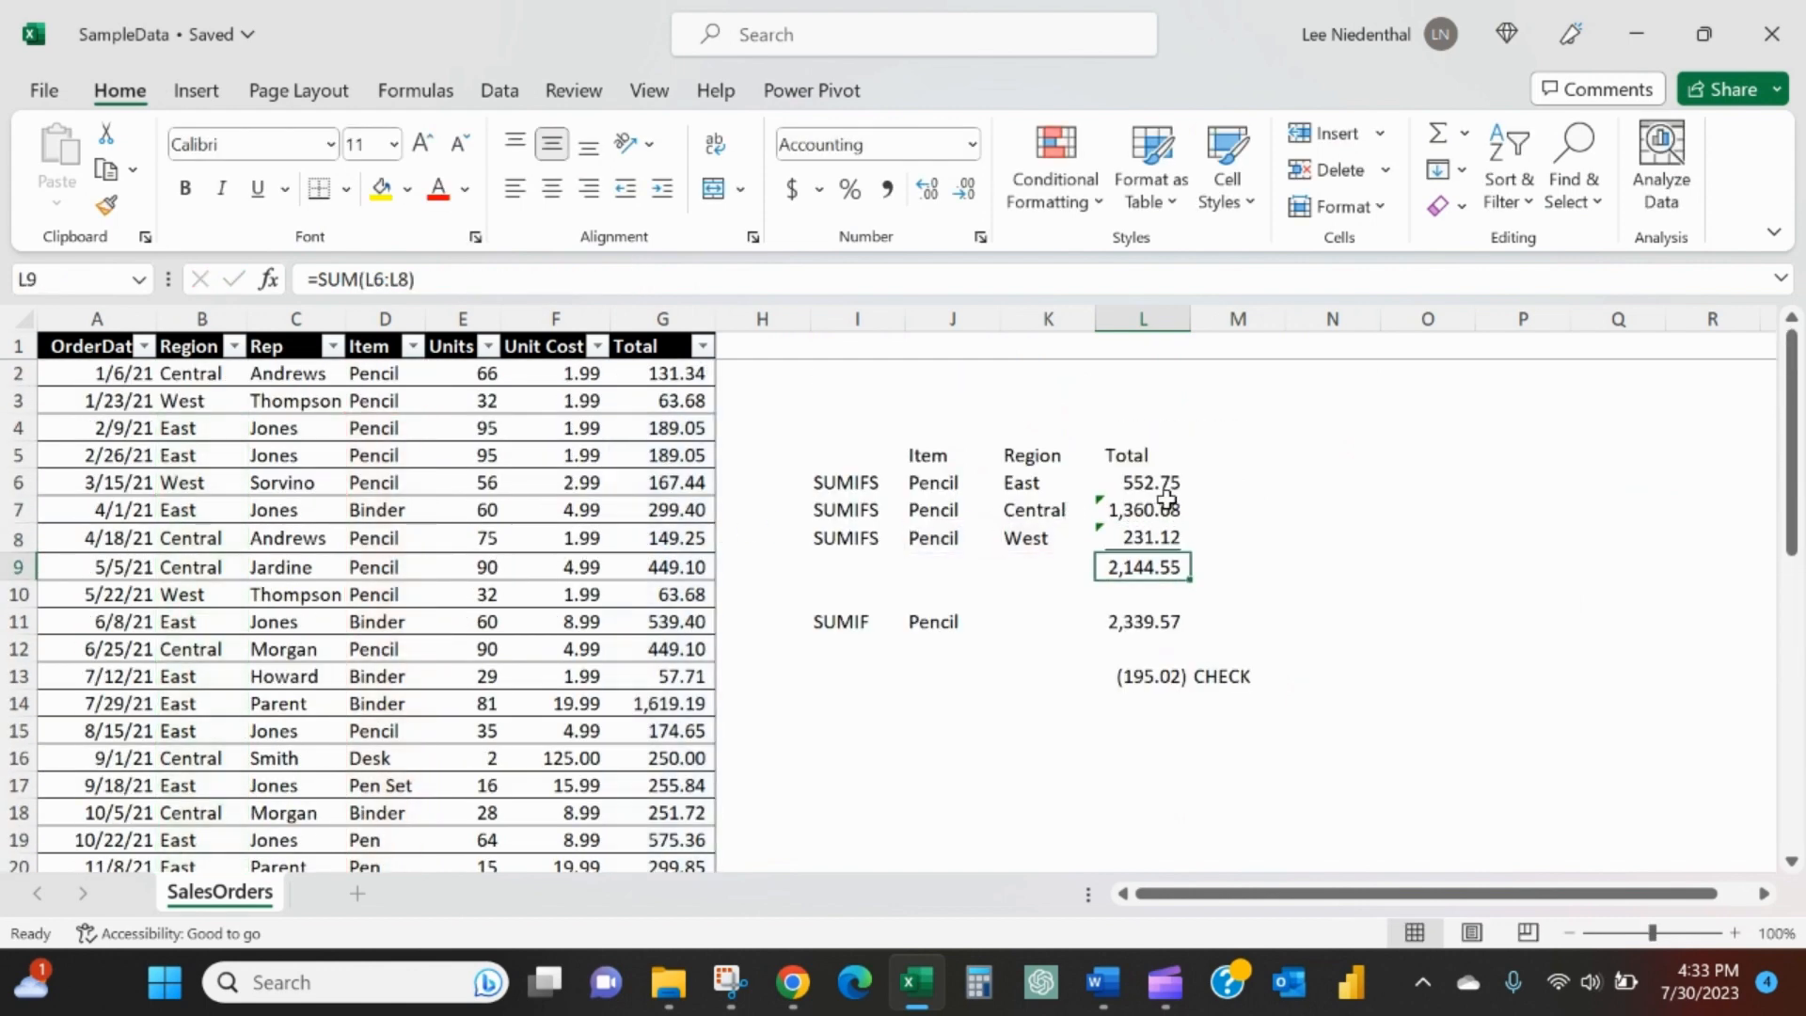
# - Examine the ranges referenced by the East SUMIFS formula in L6 against the extent of the sales table
pyautogui.click(1165, 482)
pyautogui.press('F2')
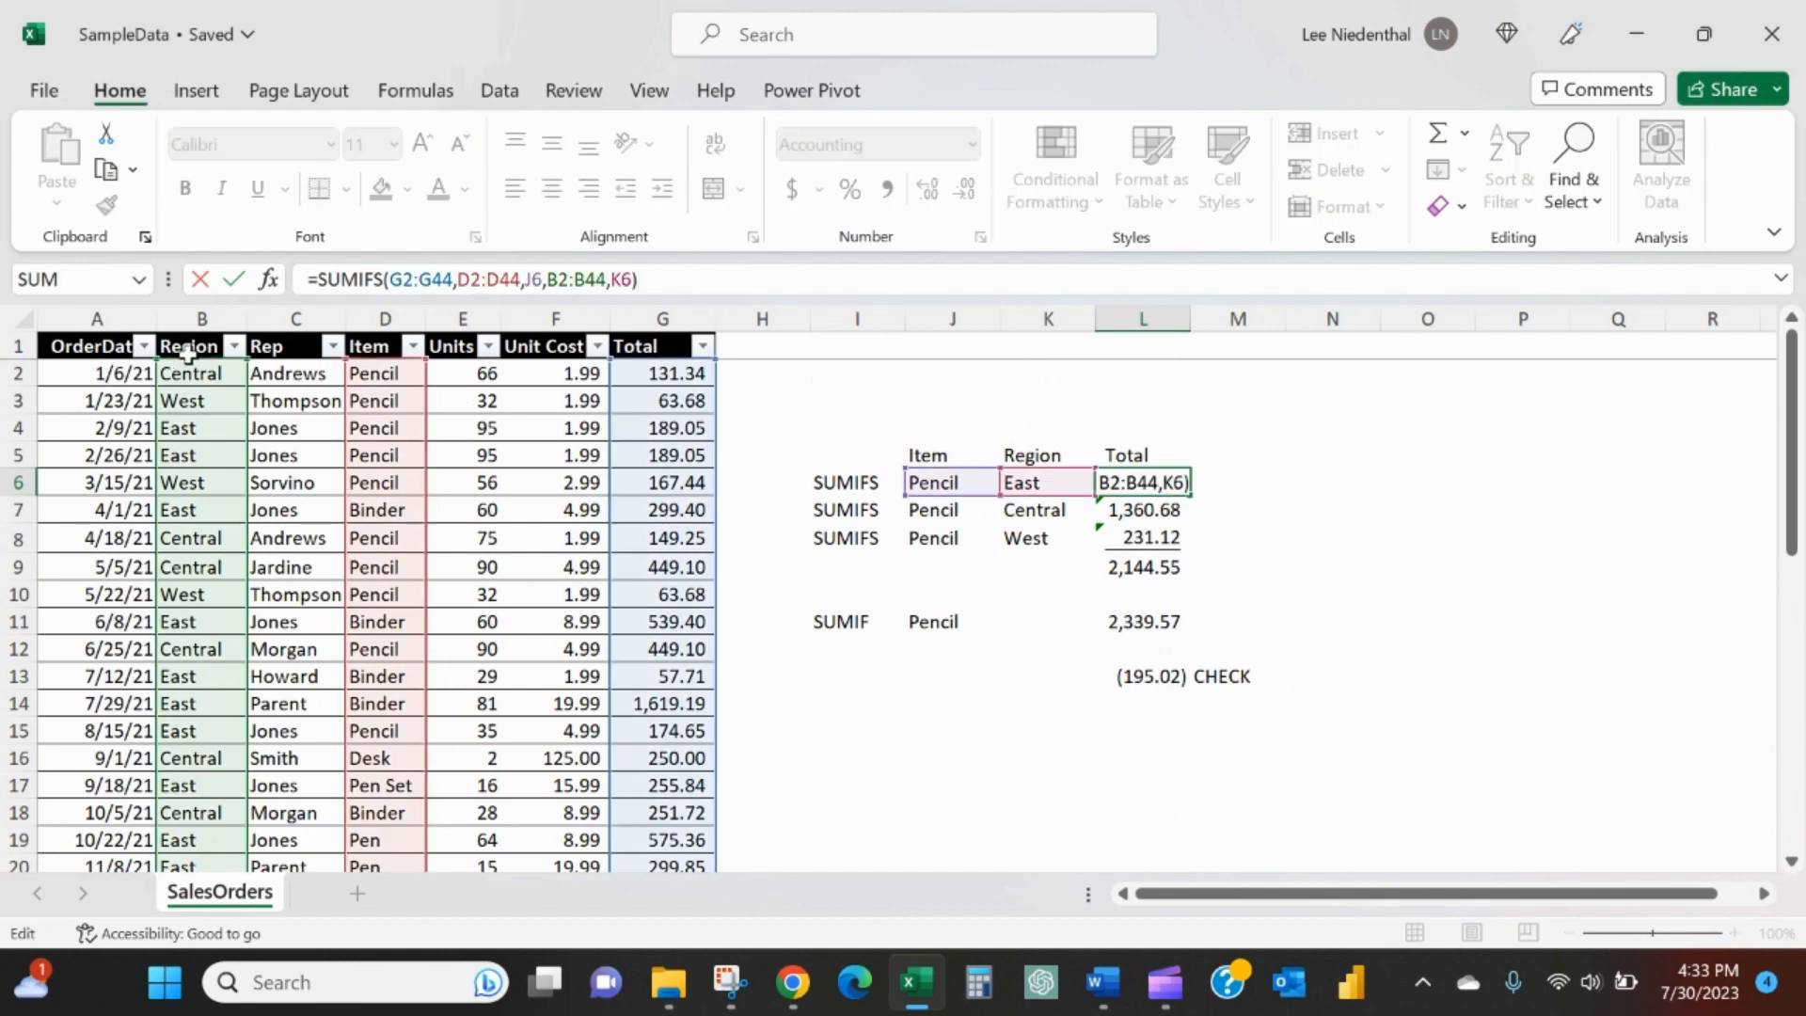
pyautogui.scroll(-12, 133, 565)
pyautogui.scroll(12, 524, 649)
pyautogui.moveTo(391, 279); pyautogui.dragTo(585, 283)
pyautogui.press('Return')
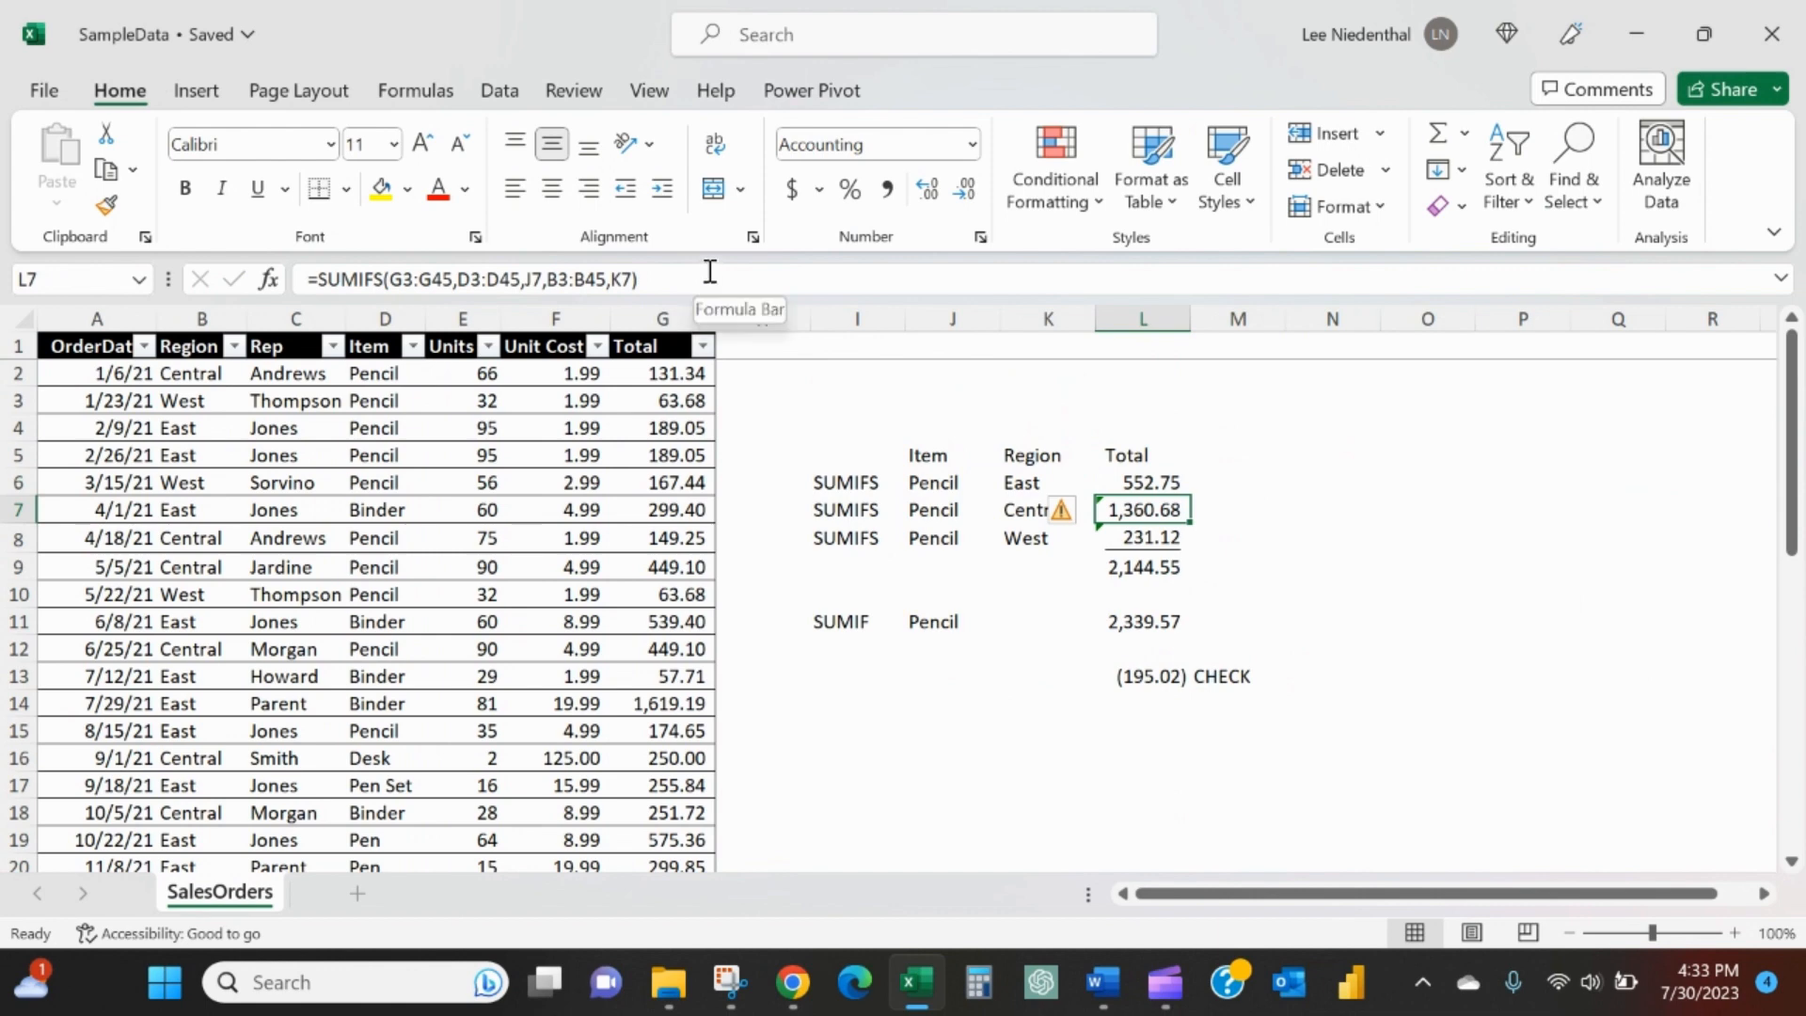
# - Examine the ranges that the Central SUMIFS formula in L7 references in the sales table
pyautogui.press('F2')
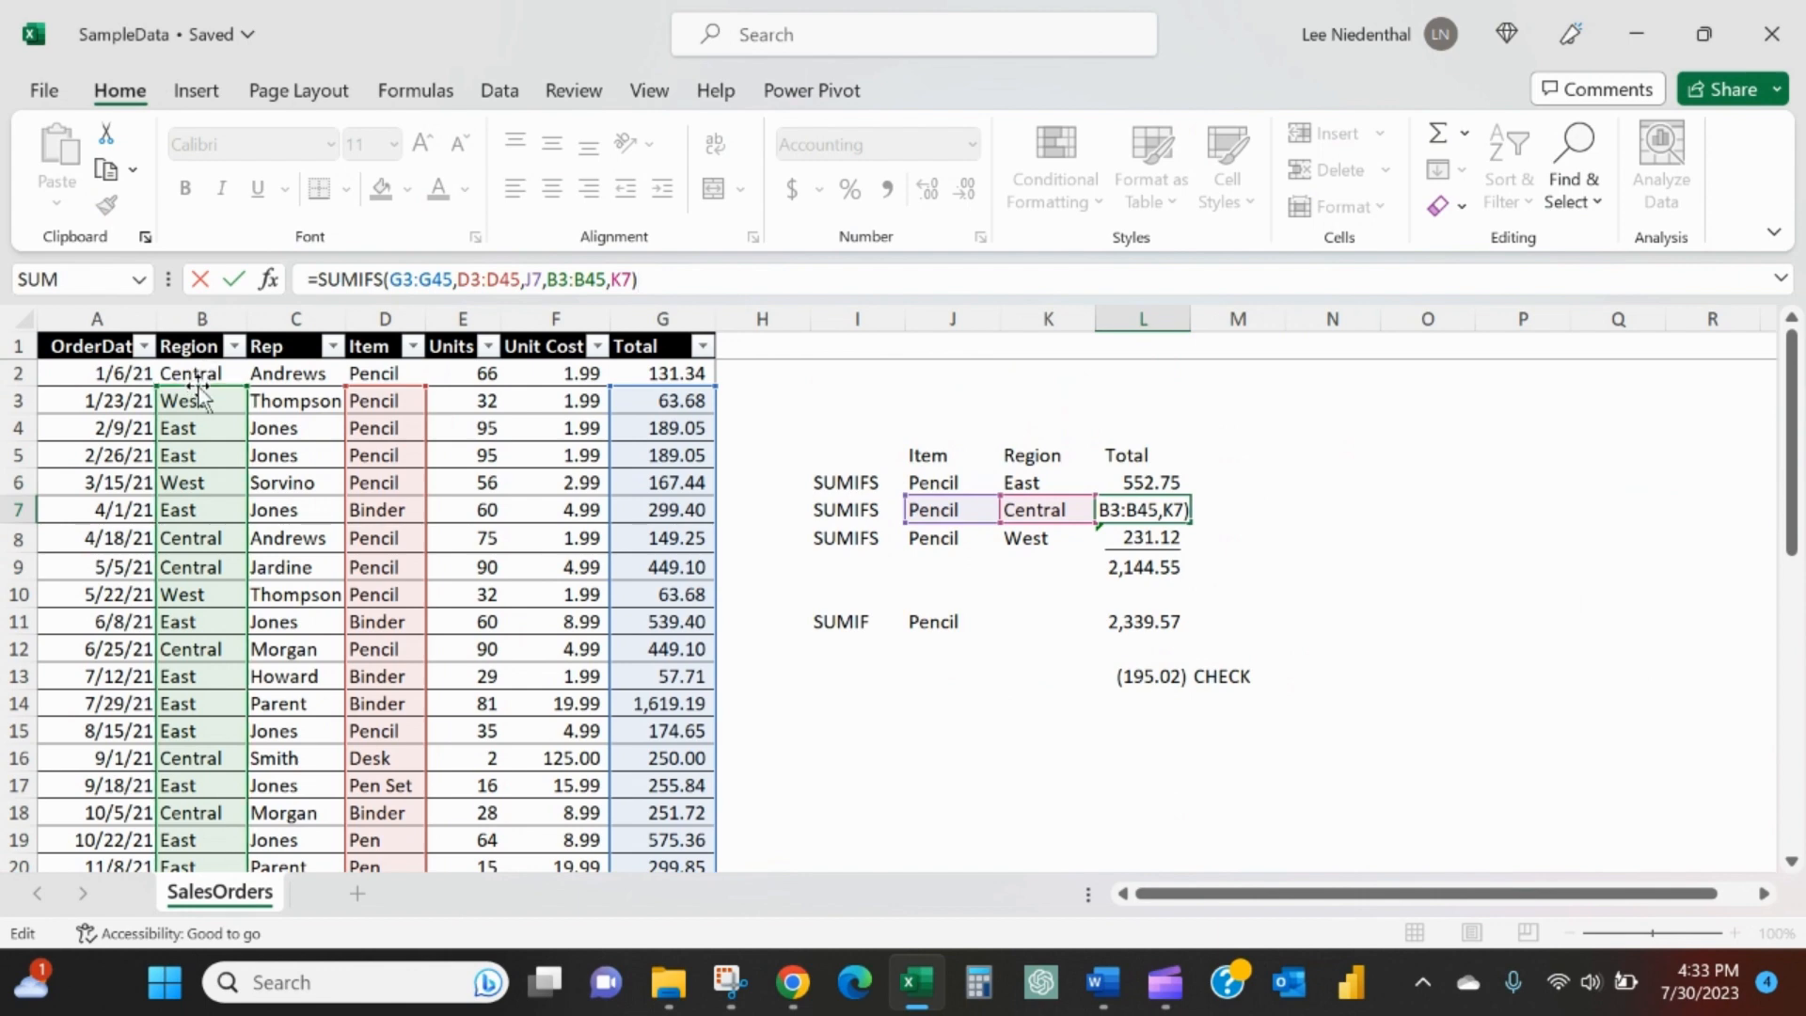
pyautogui.scroll(-15, 214, 524)
pyautogui.scroll(13, 242, 480)
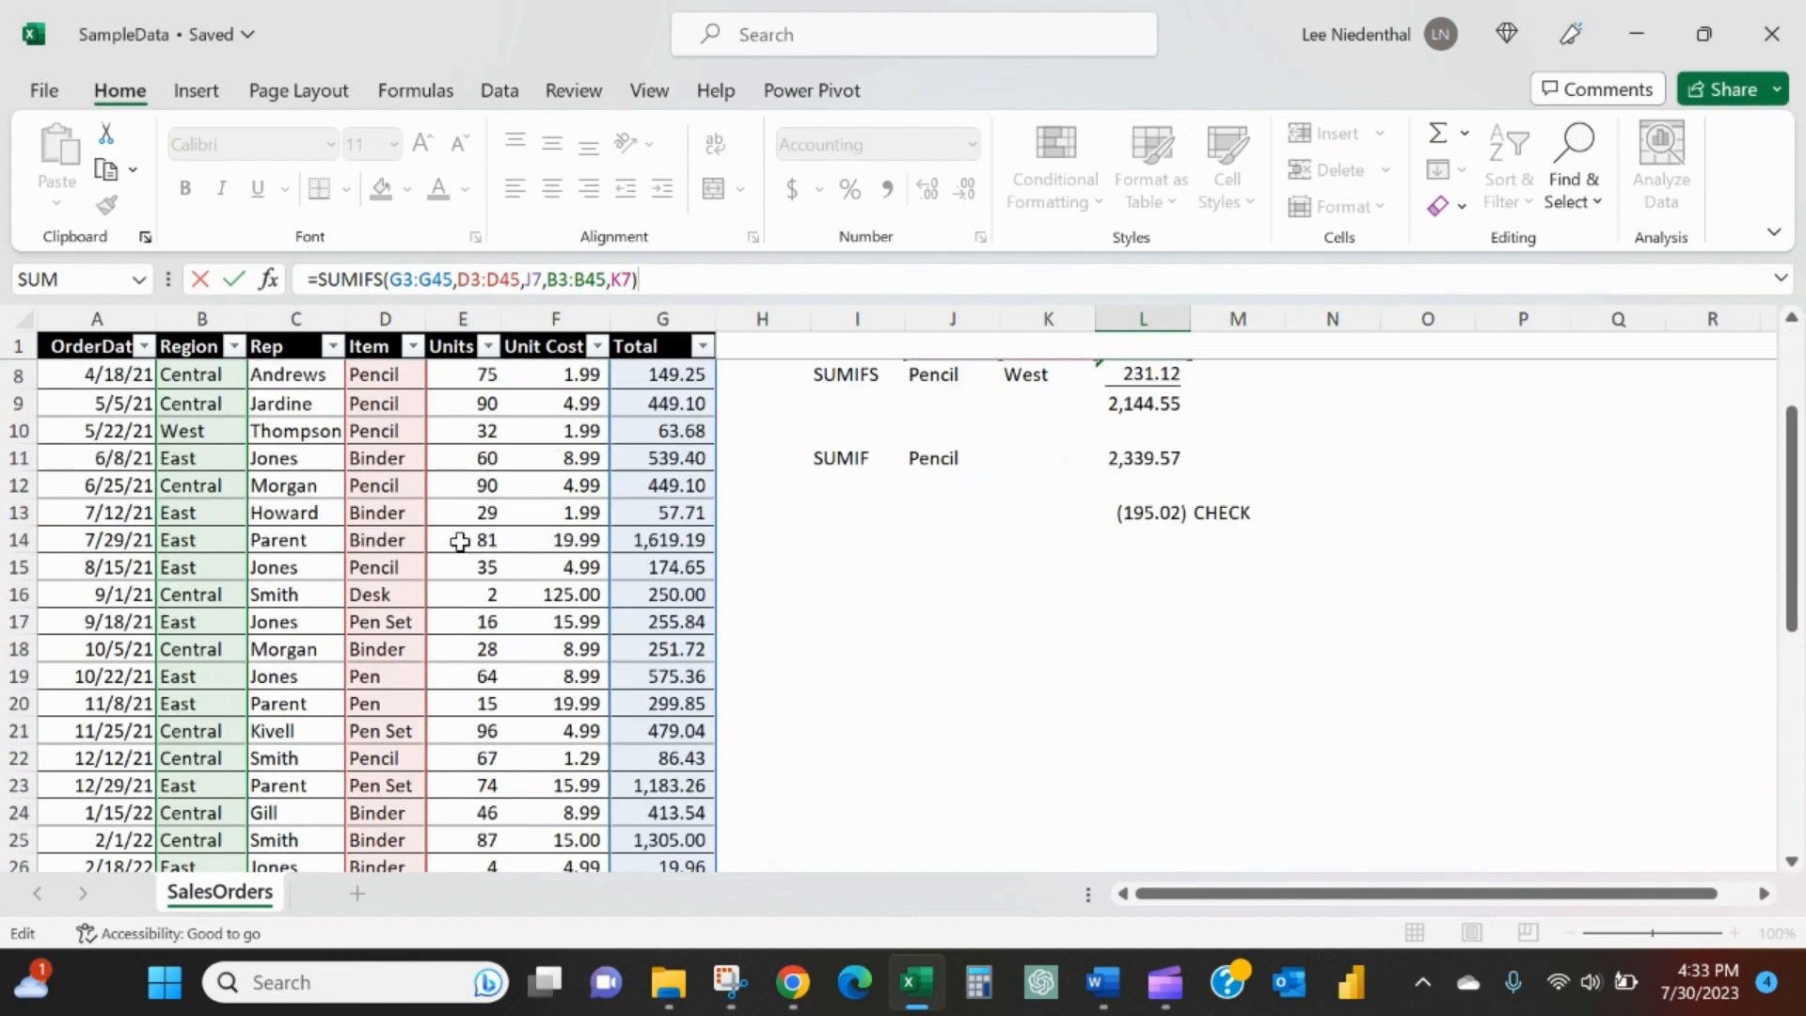
pyautogui.scroll(2, 459, 542)
pyautogui.press('Escape')
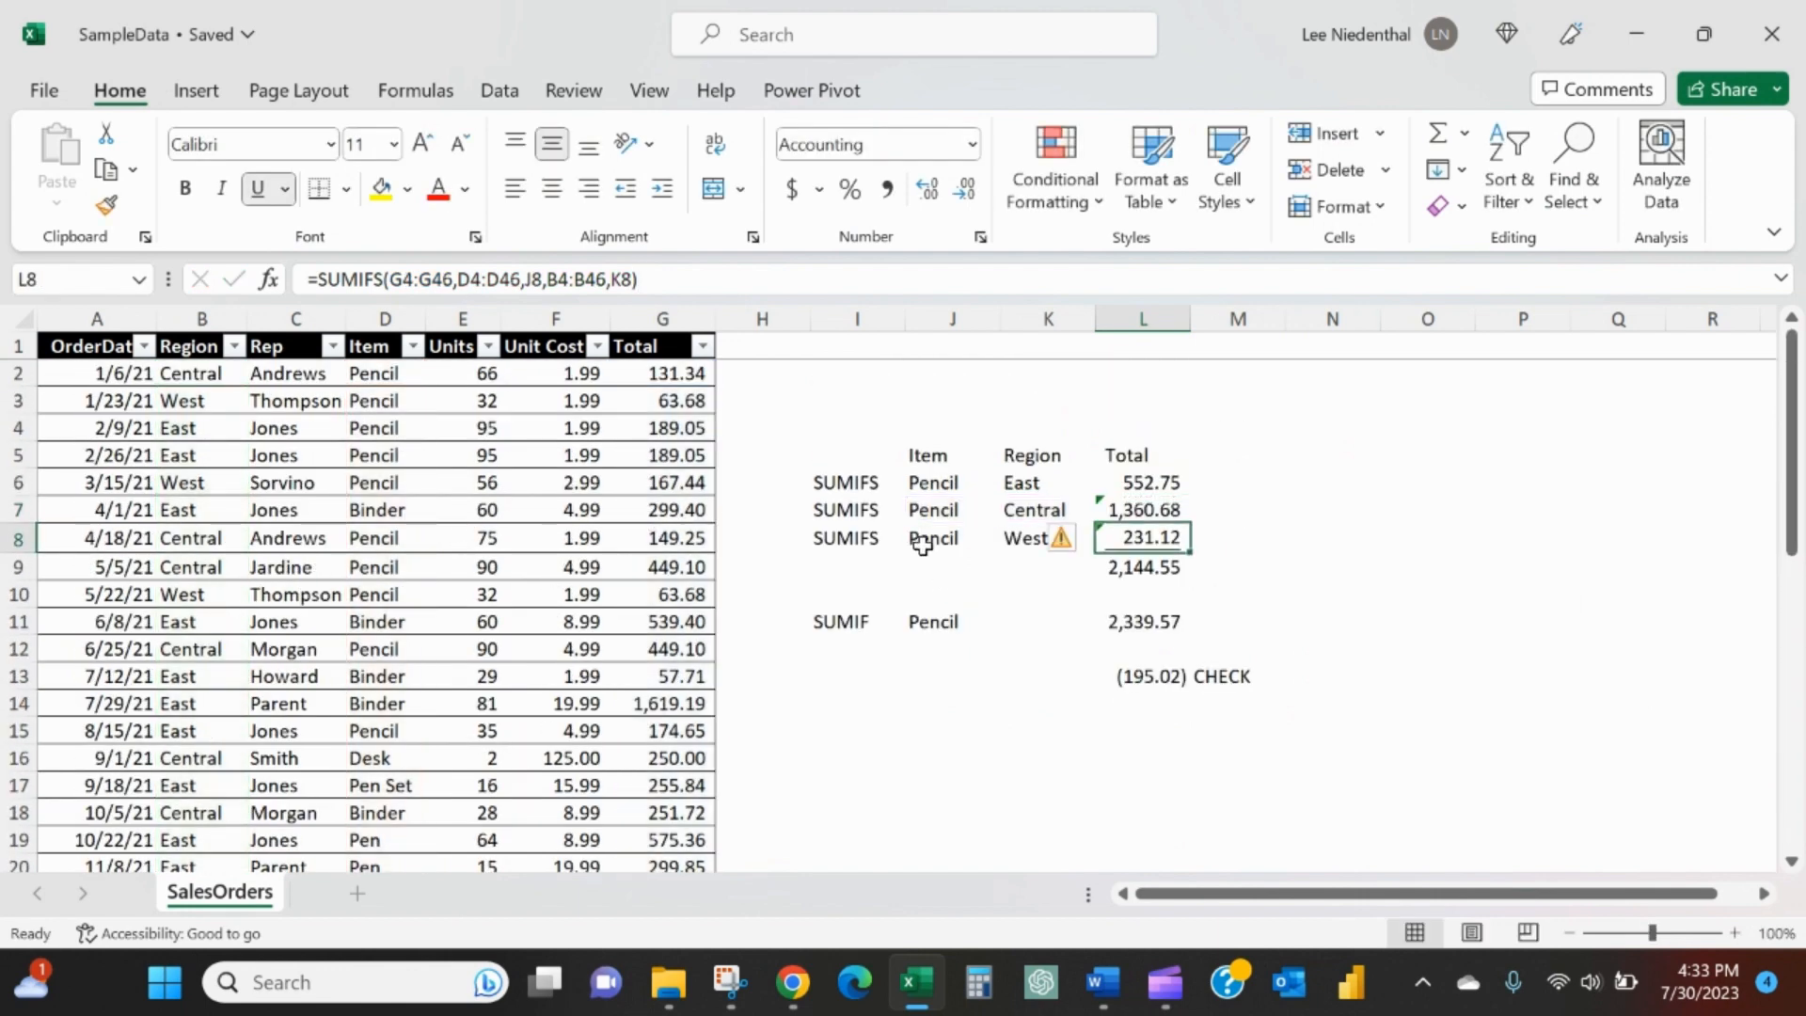
# - Highlight the Item and Region criteria cells J6:K8 with yellow fill
pyautogui.moveTo(931, 482); pyautogui.dragTo(1007, 527)
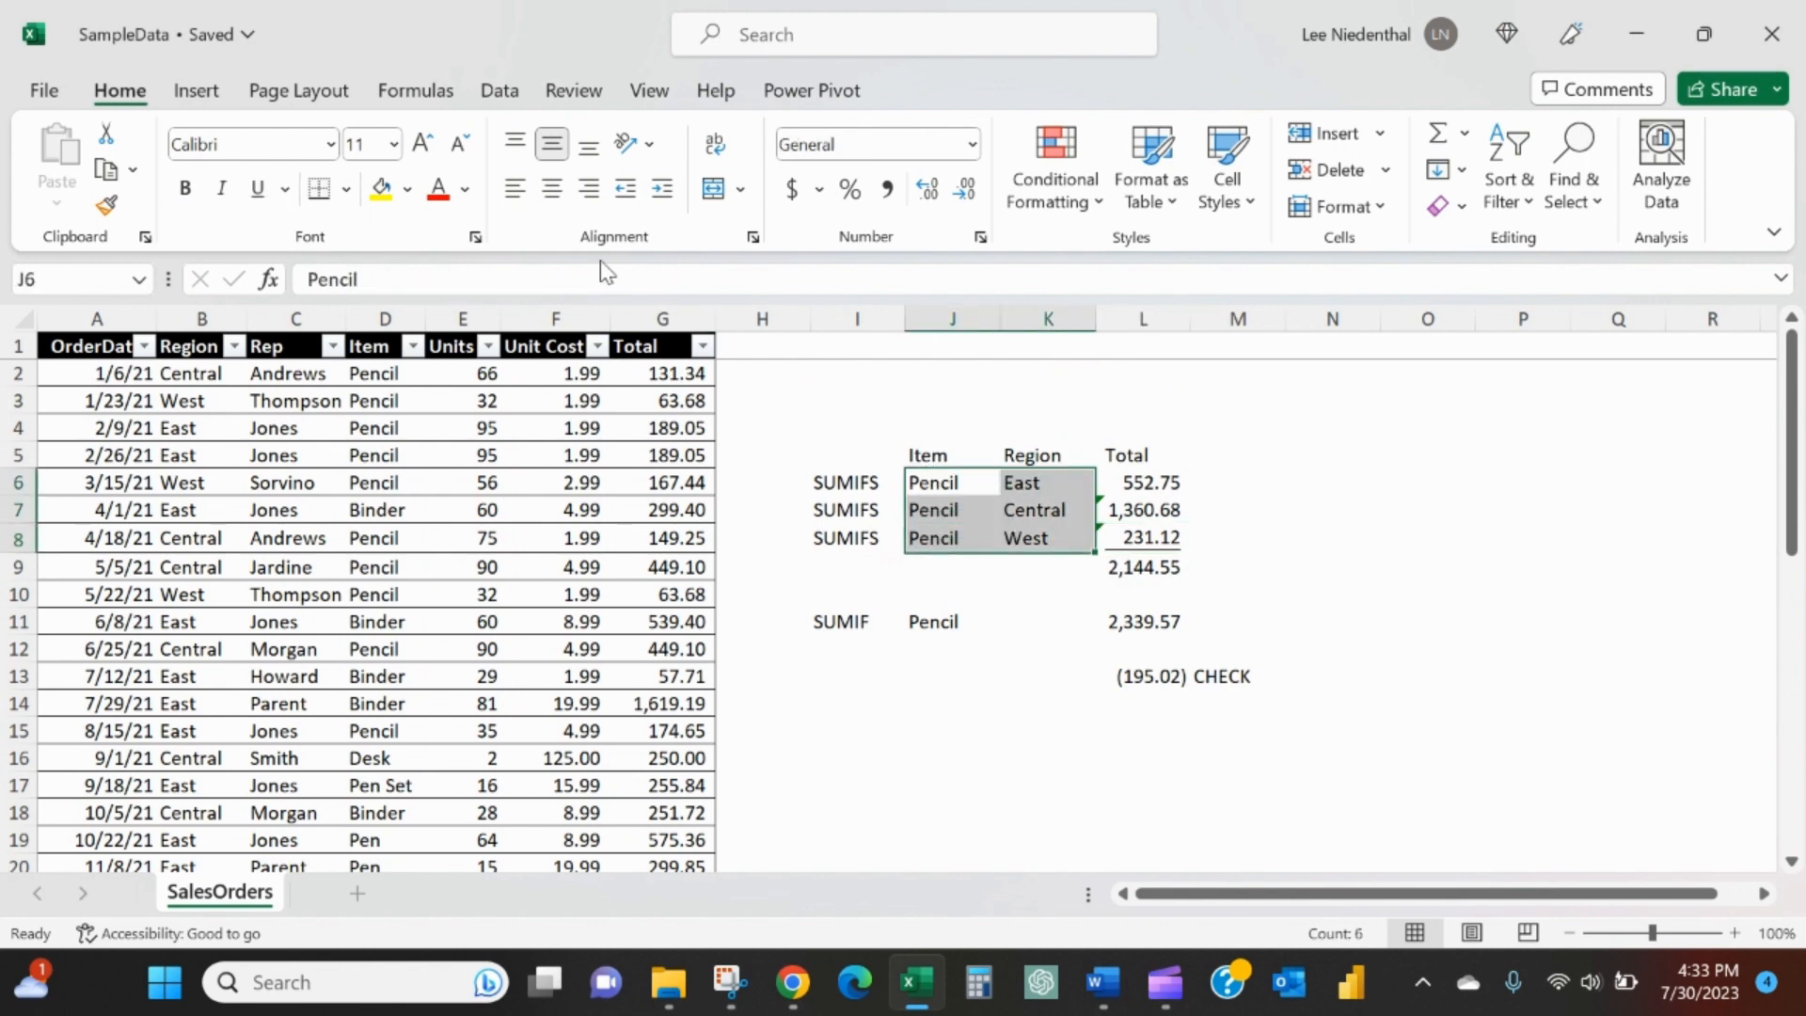
pyautogui.click(381, 188)
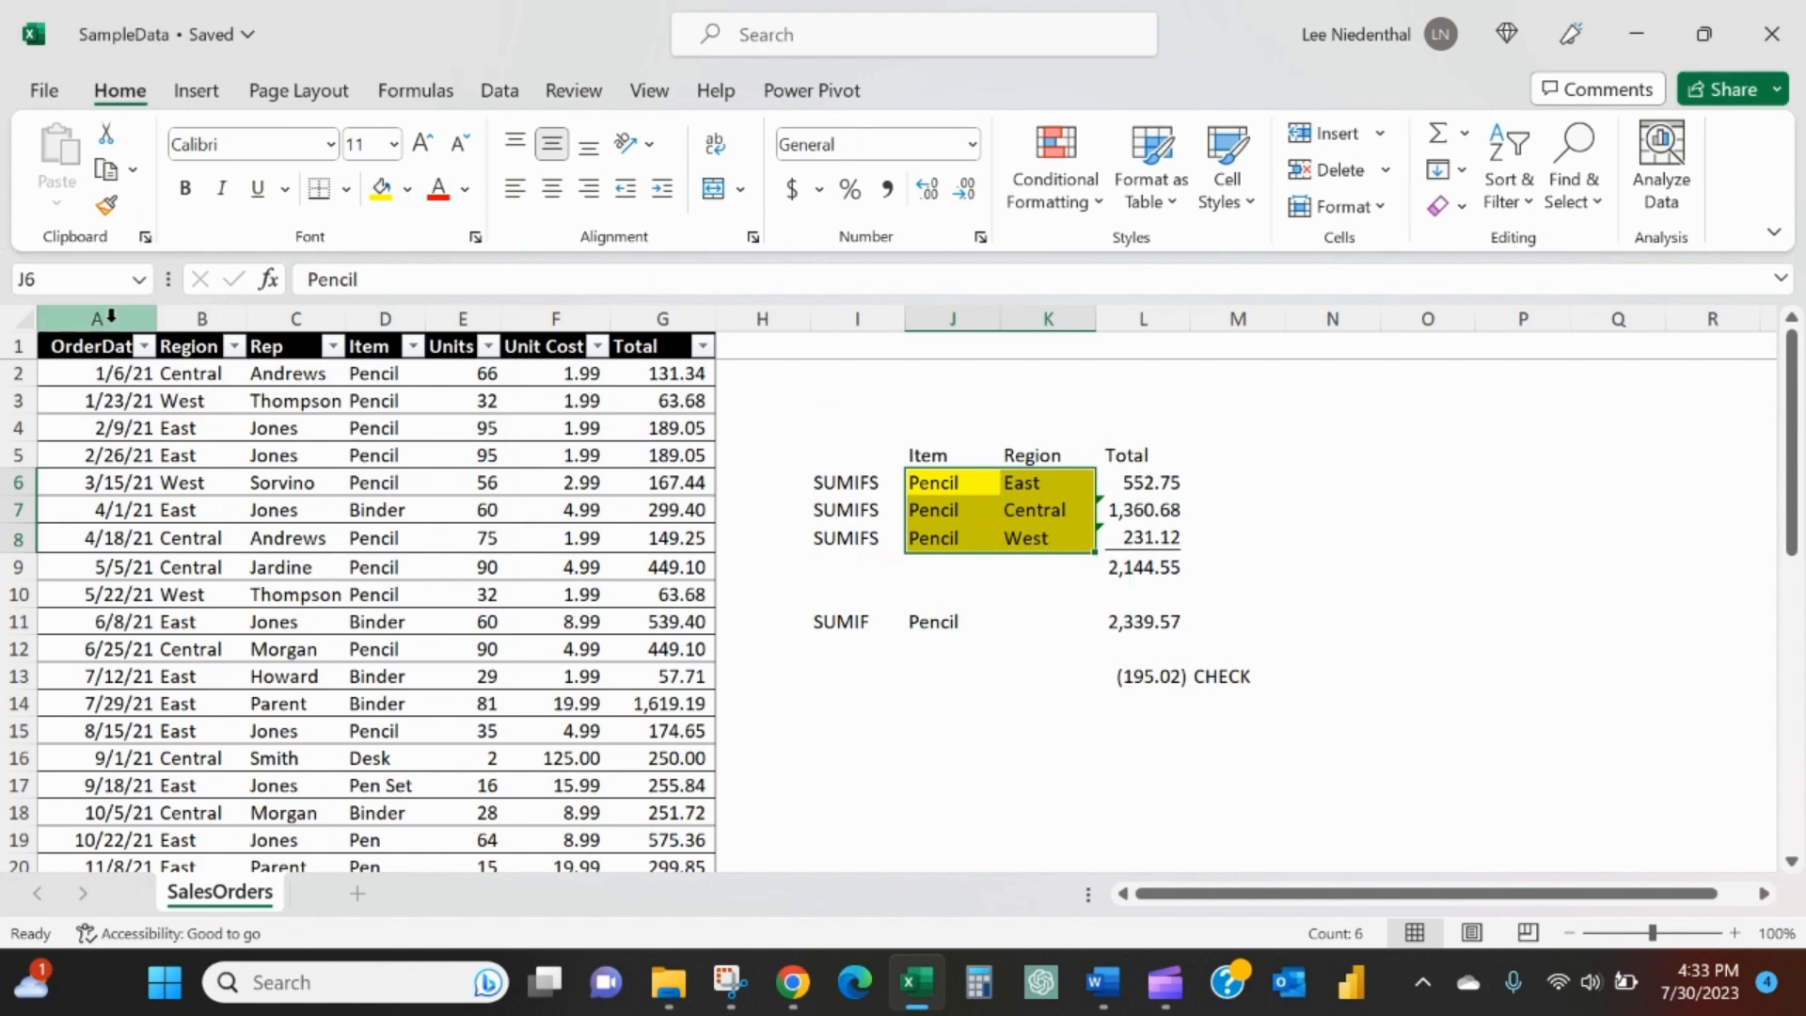
pyautogui.moveTo(110, 317); pyautogui.dragTo(651, 349)
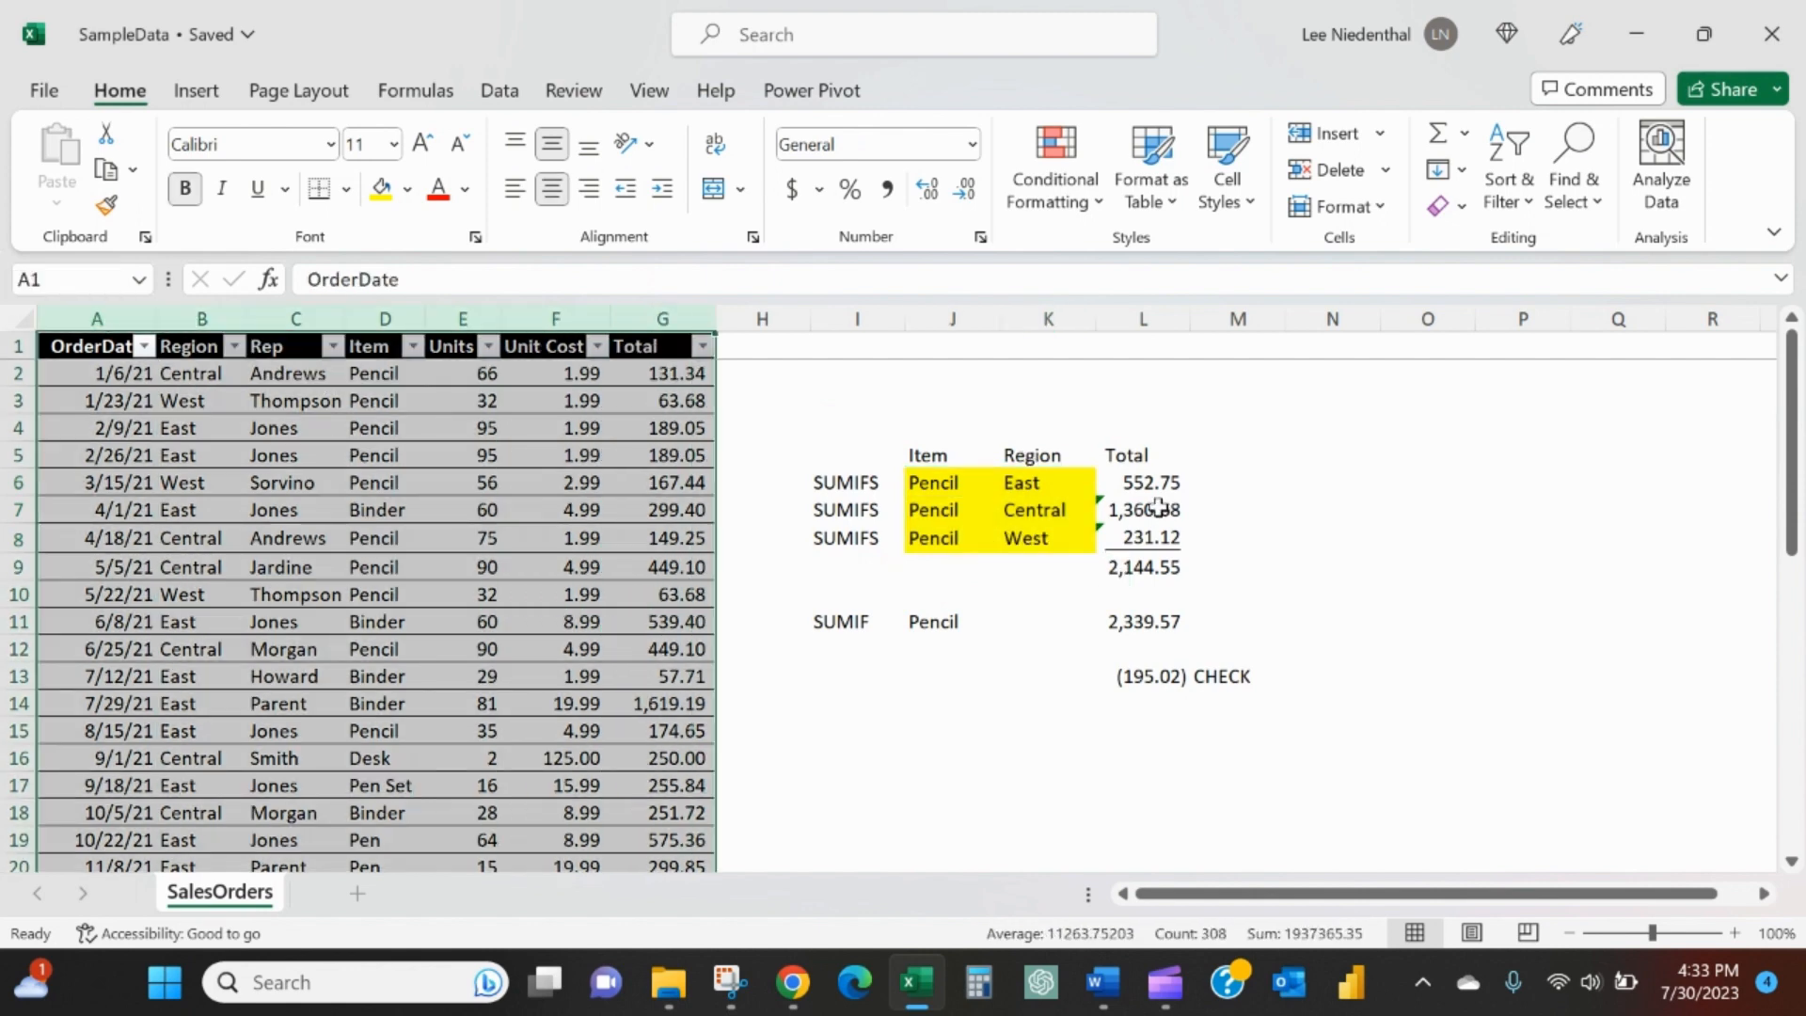
pyautogui.click(1106, 477)
pyautogui.click(415, 280)
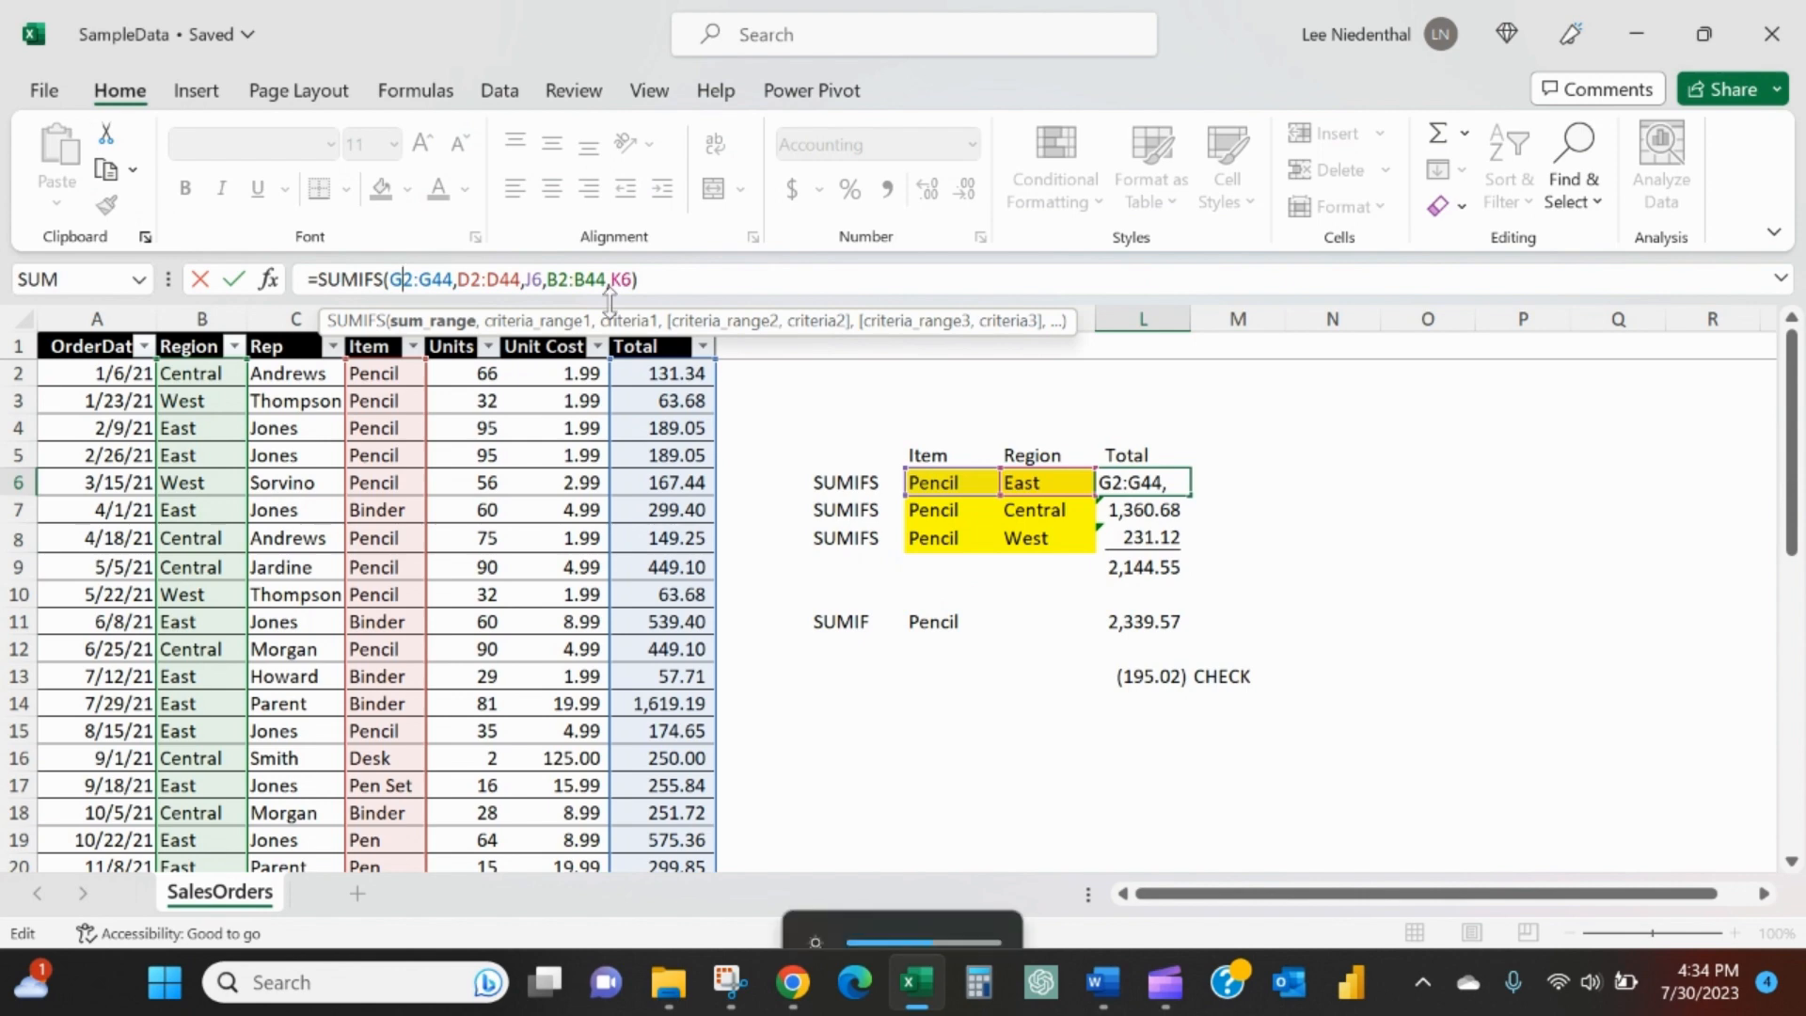
pyautogui.click(525, 348)
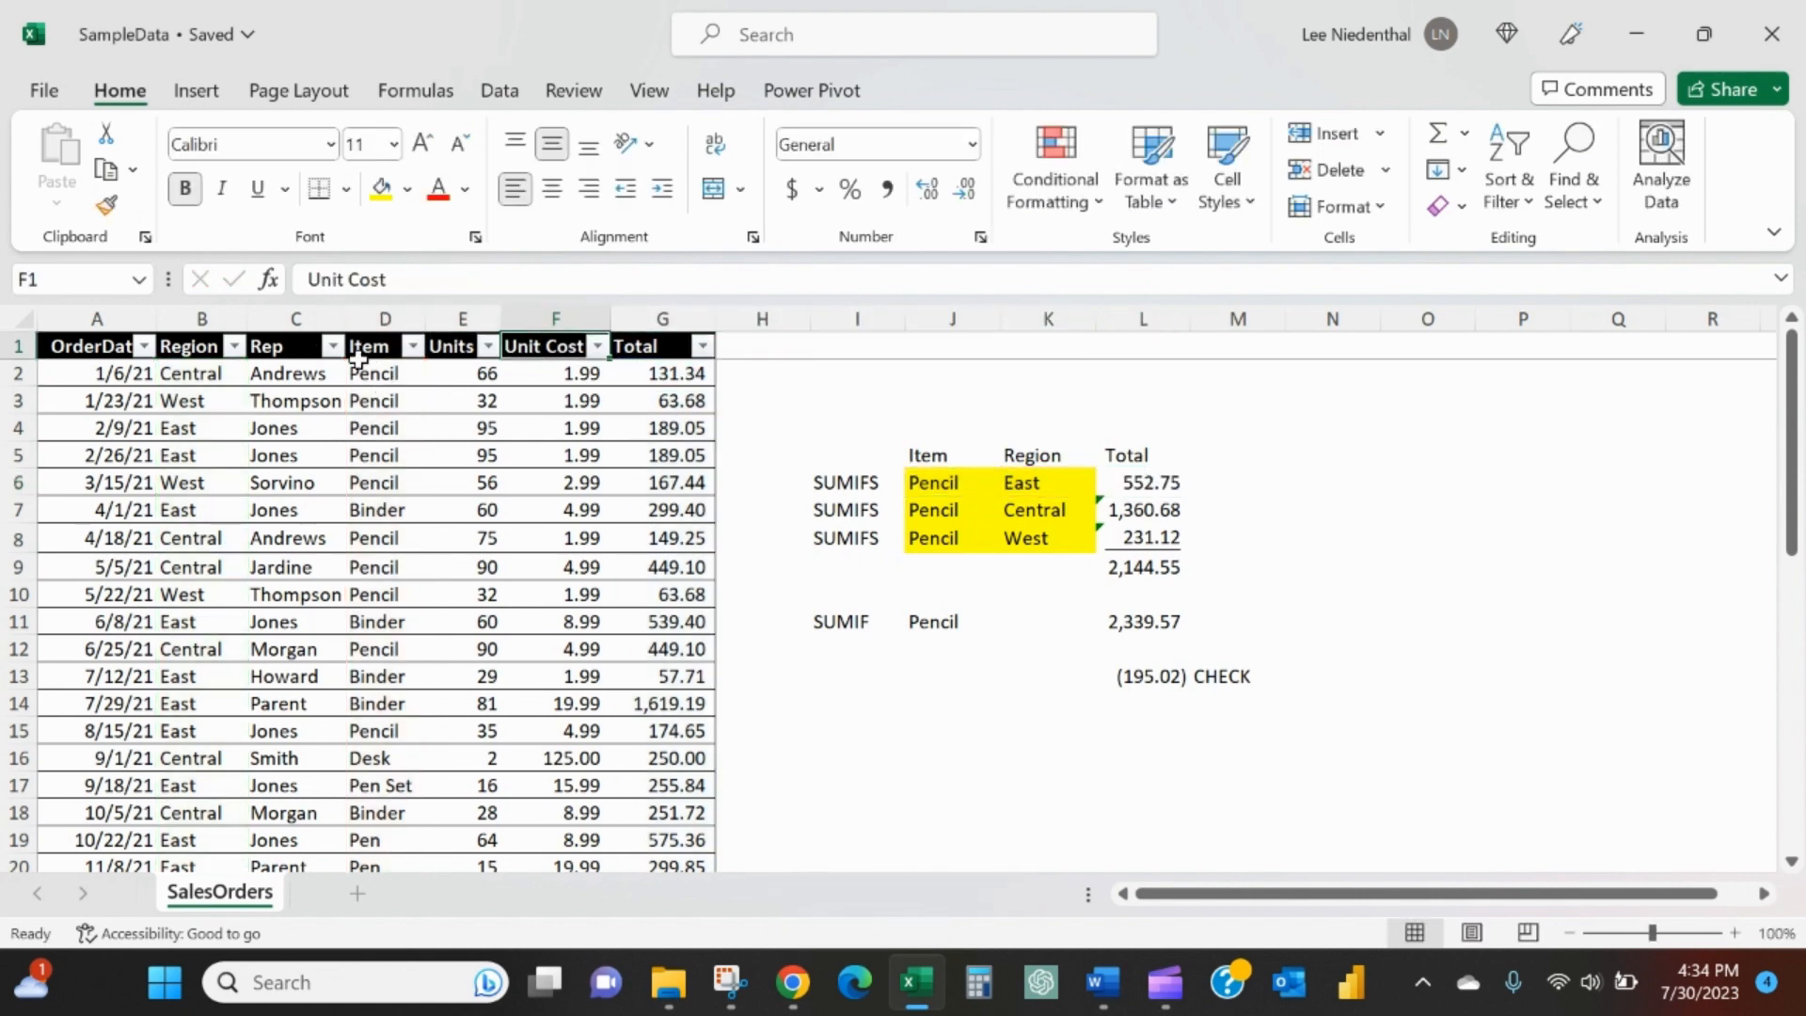
pyautogui.click(1088, 479)
# - Make the sum range in the East SUMIFS formula in L6 absolute as $G$2:$G$44
pyautogui.click(1127, 470)
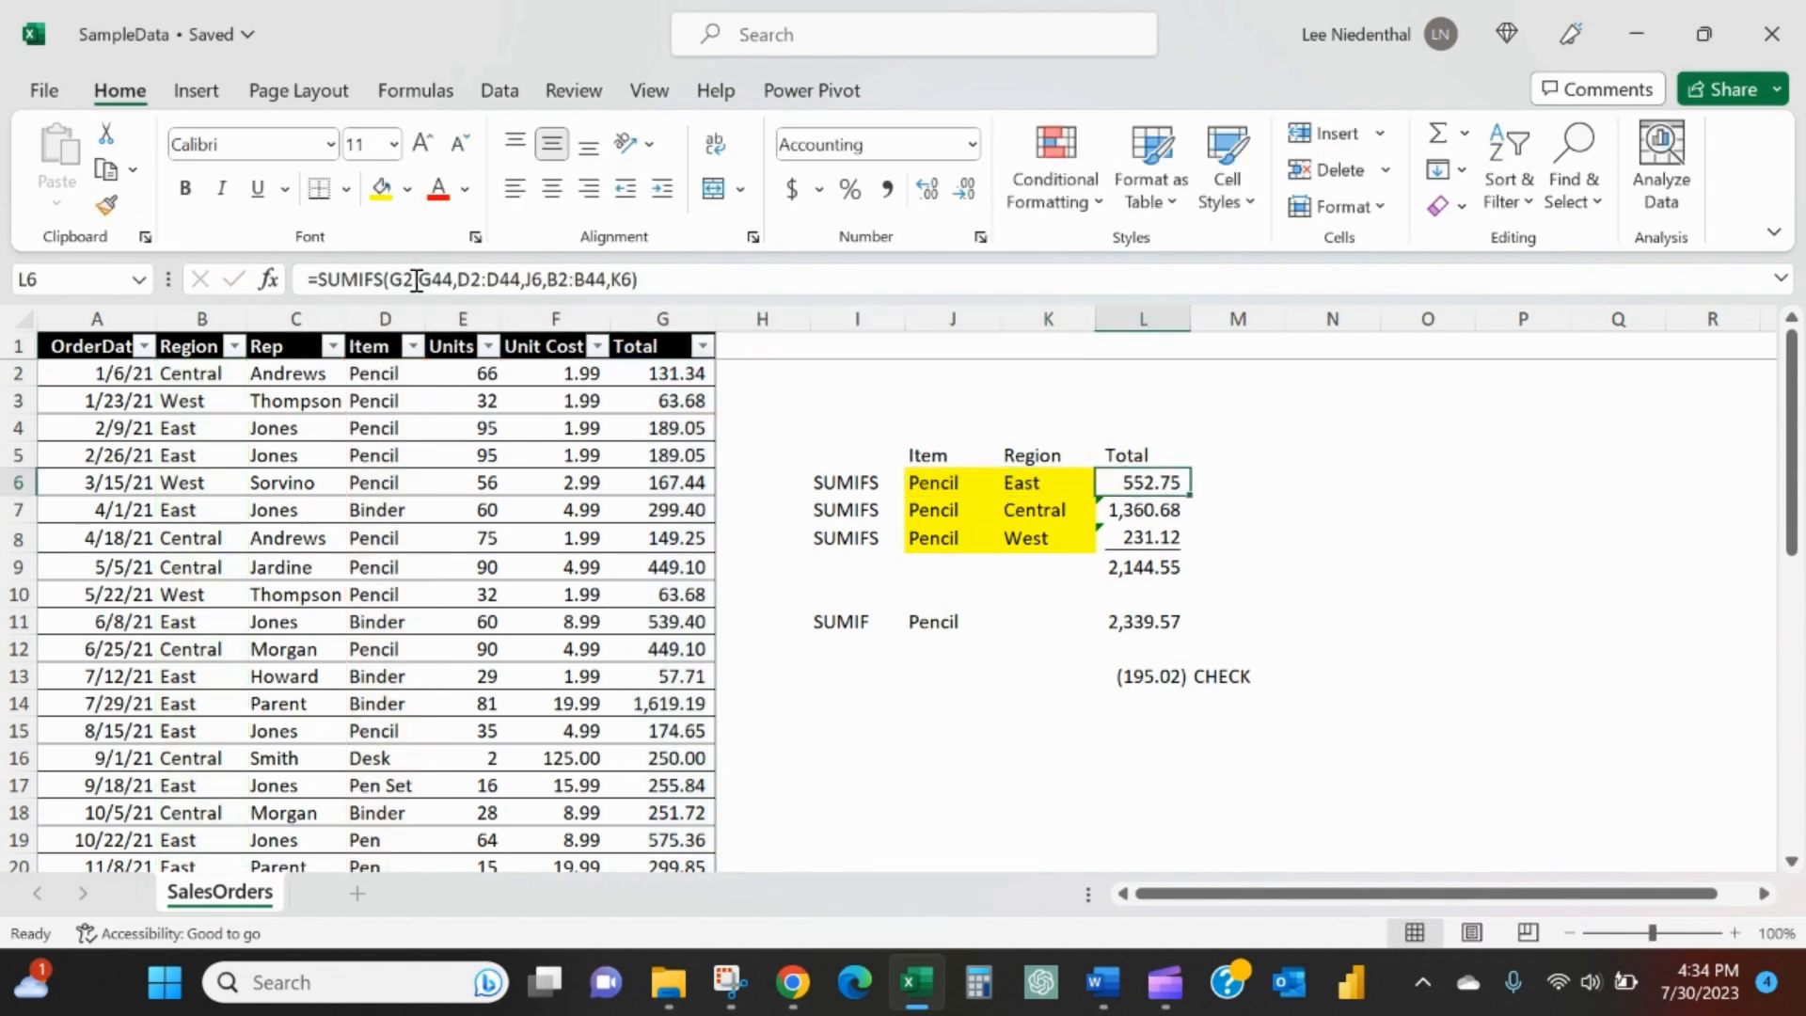
pyautogui.click(395, 278)
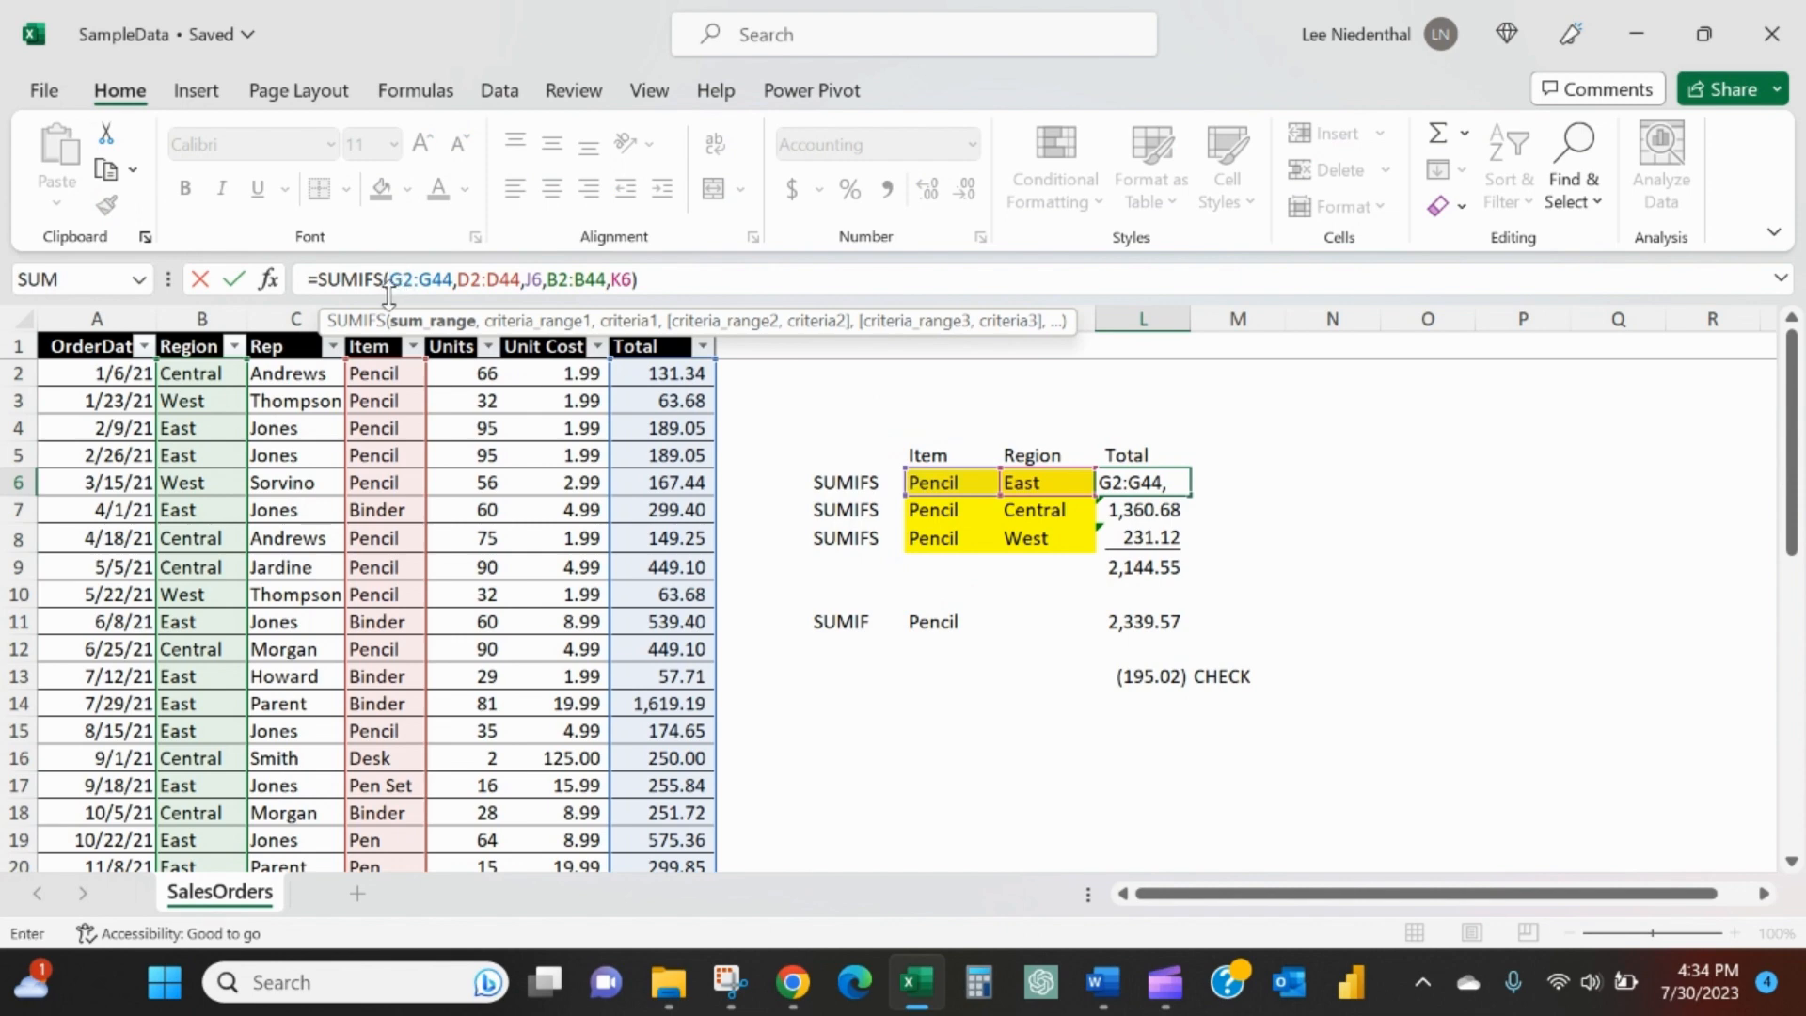
pyautogui.press('F4')
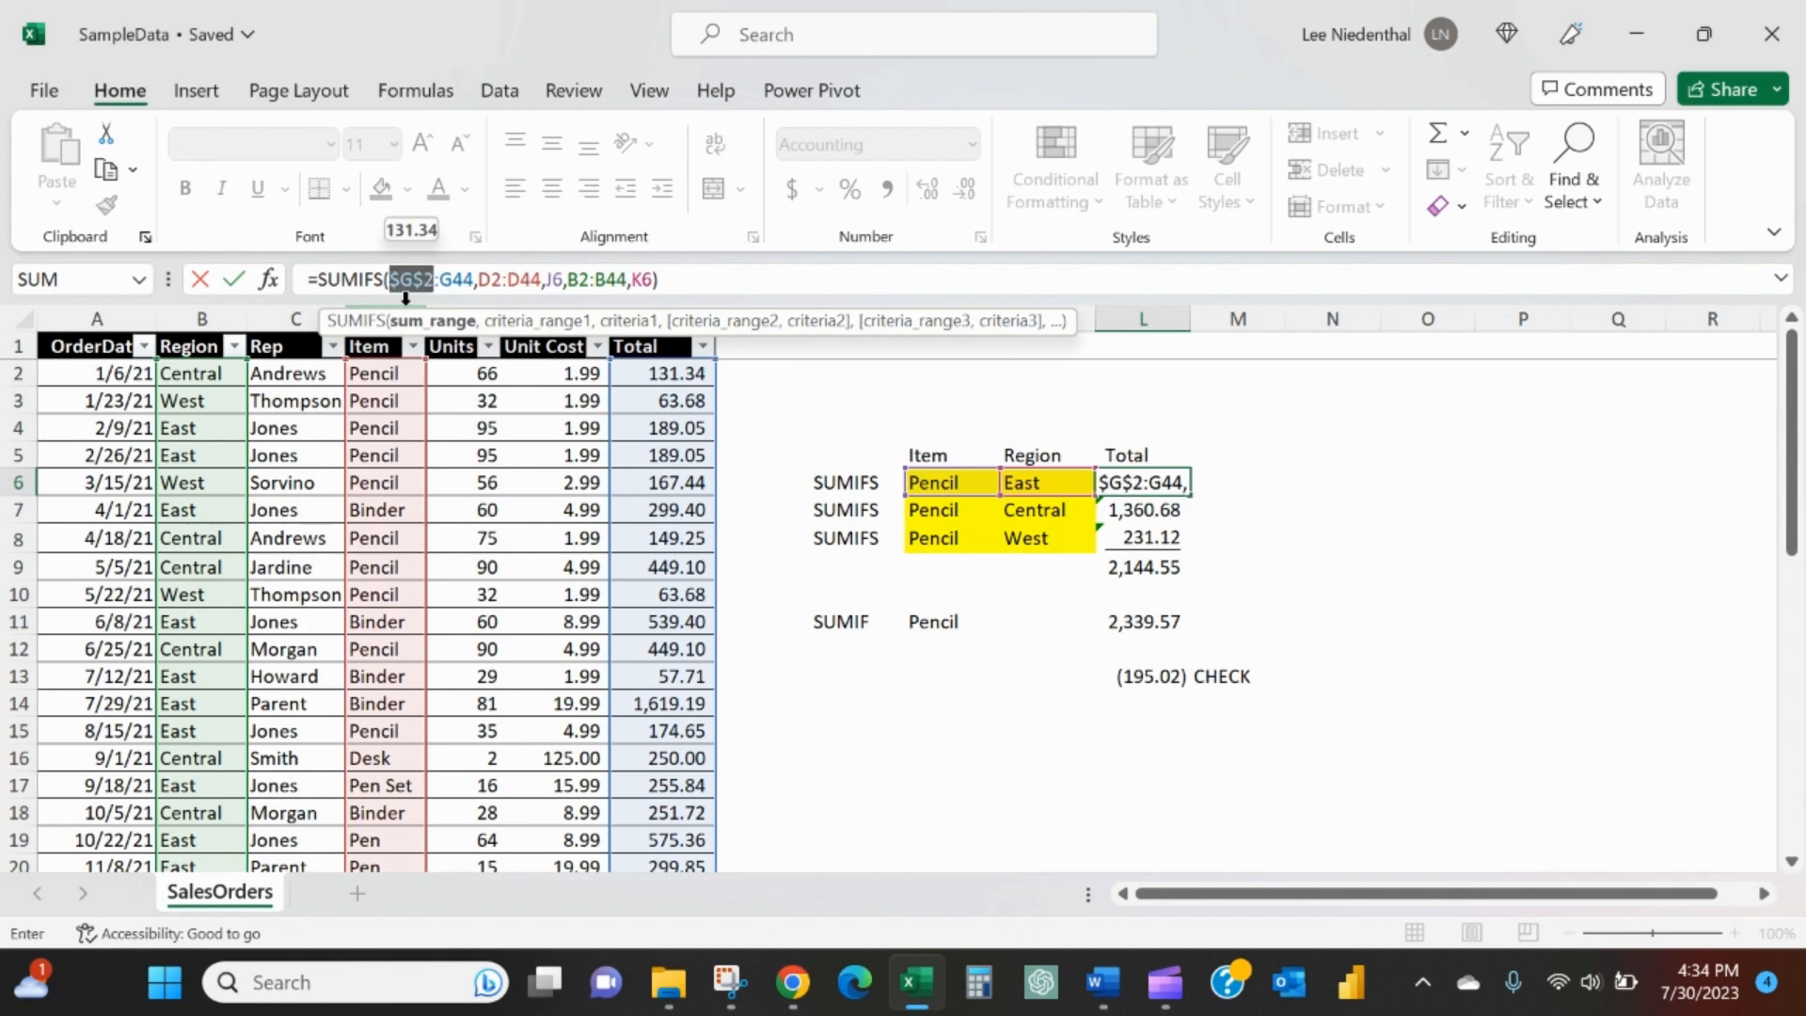
pyautogui.click(454, 278)
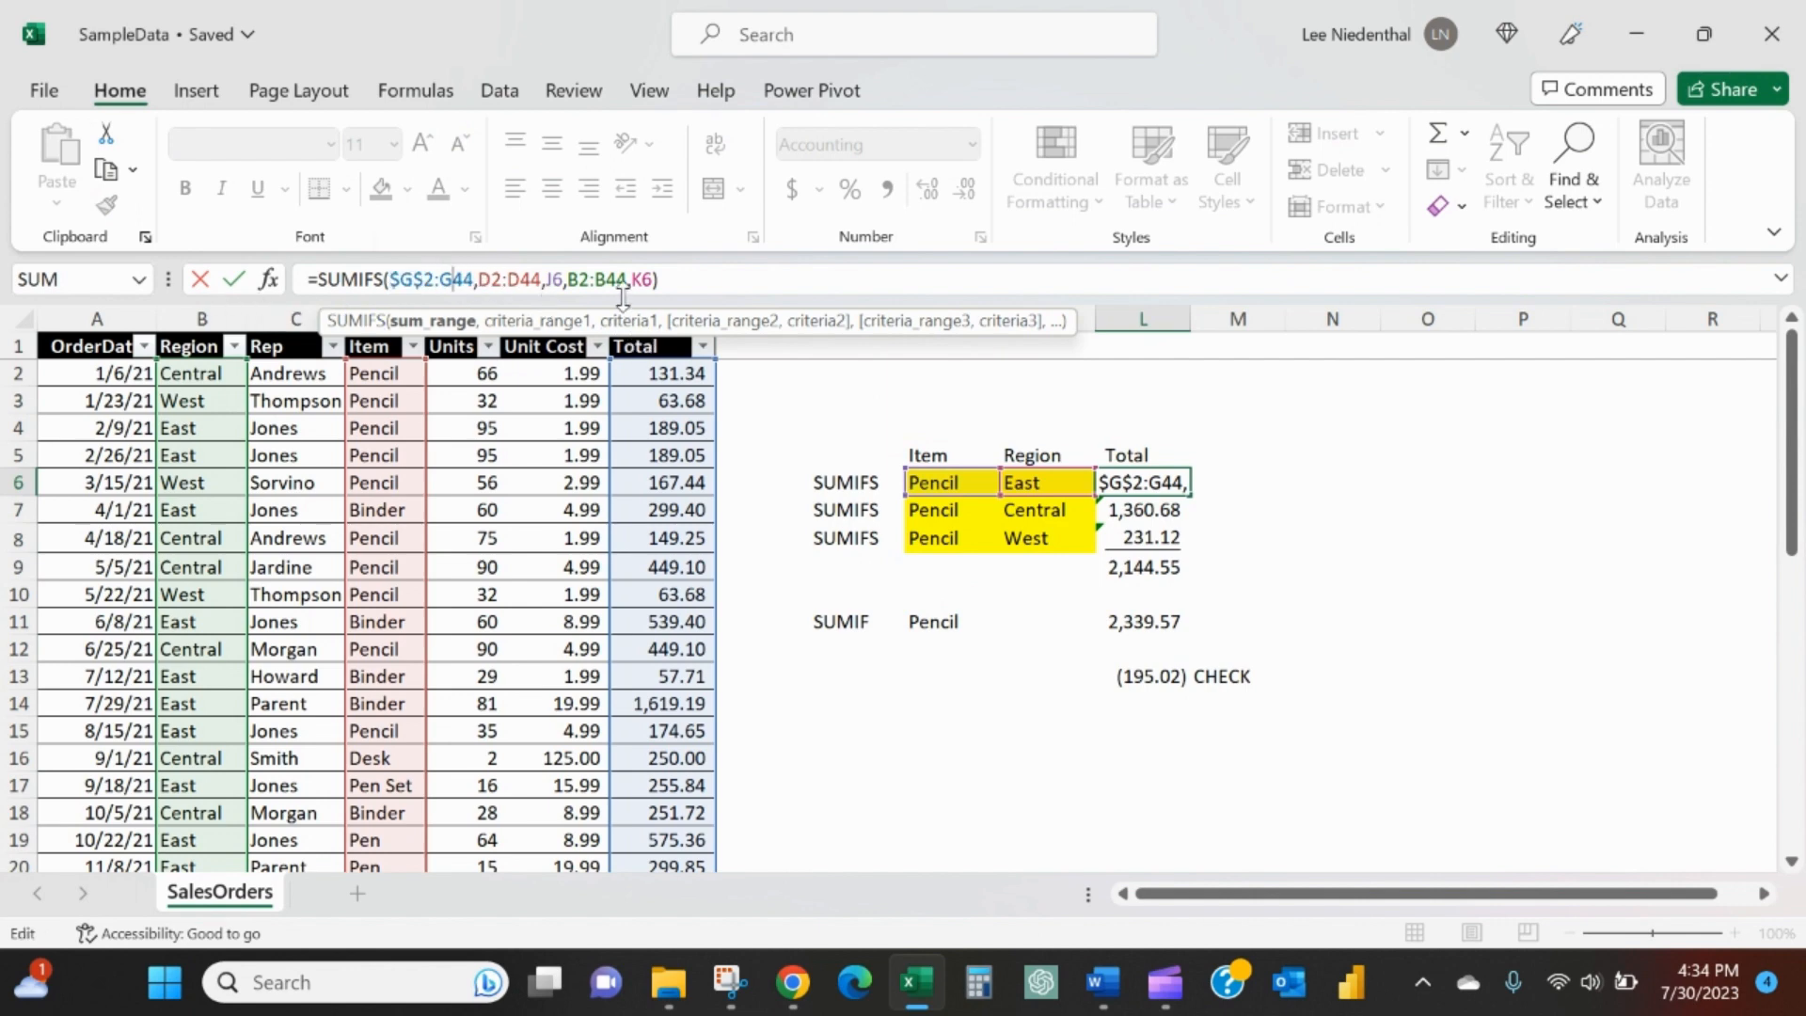
pyautogui.press('F4')
# - Make the Item criteria range in the L6 formula absolute as $D$2:$D$44
pyautogui.click(509, 279)
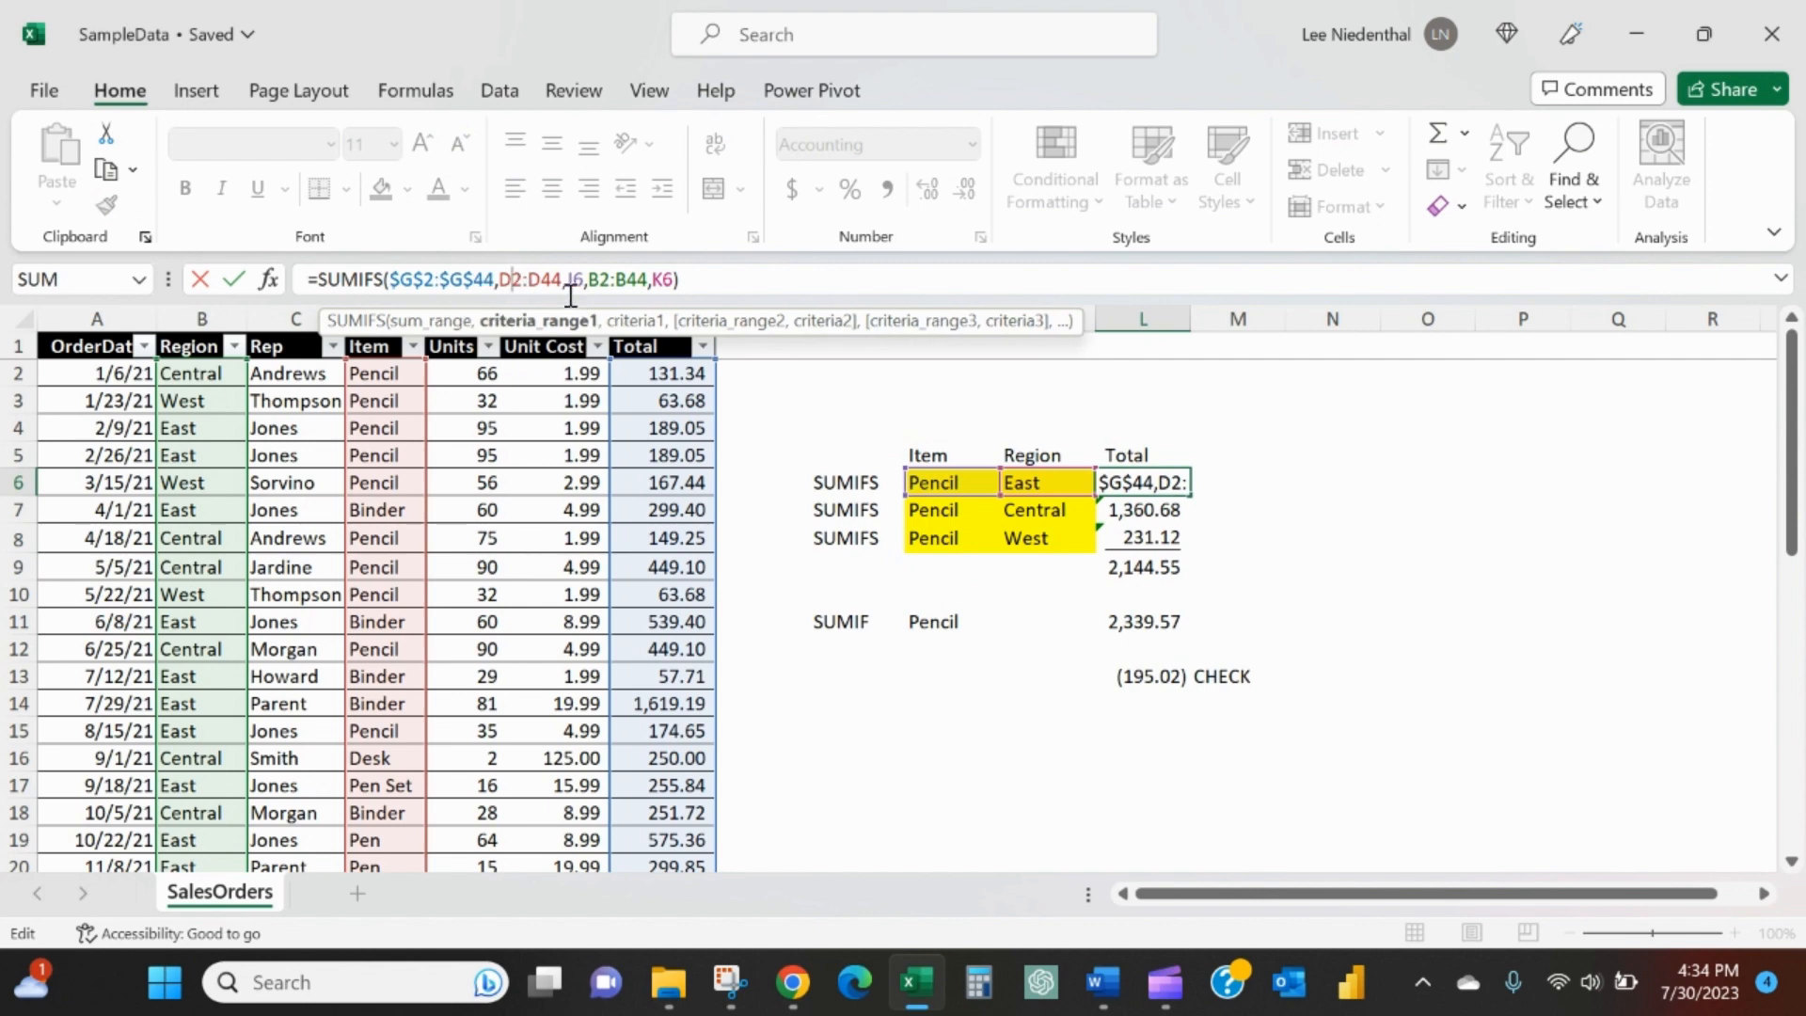
pyautogui.press('F4')
pyautogui.click(556, 287)
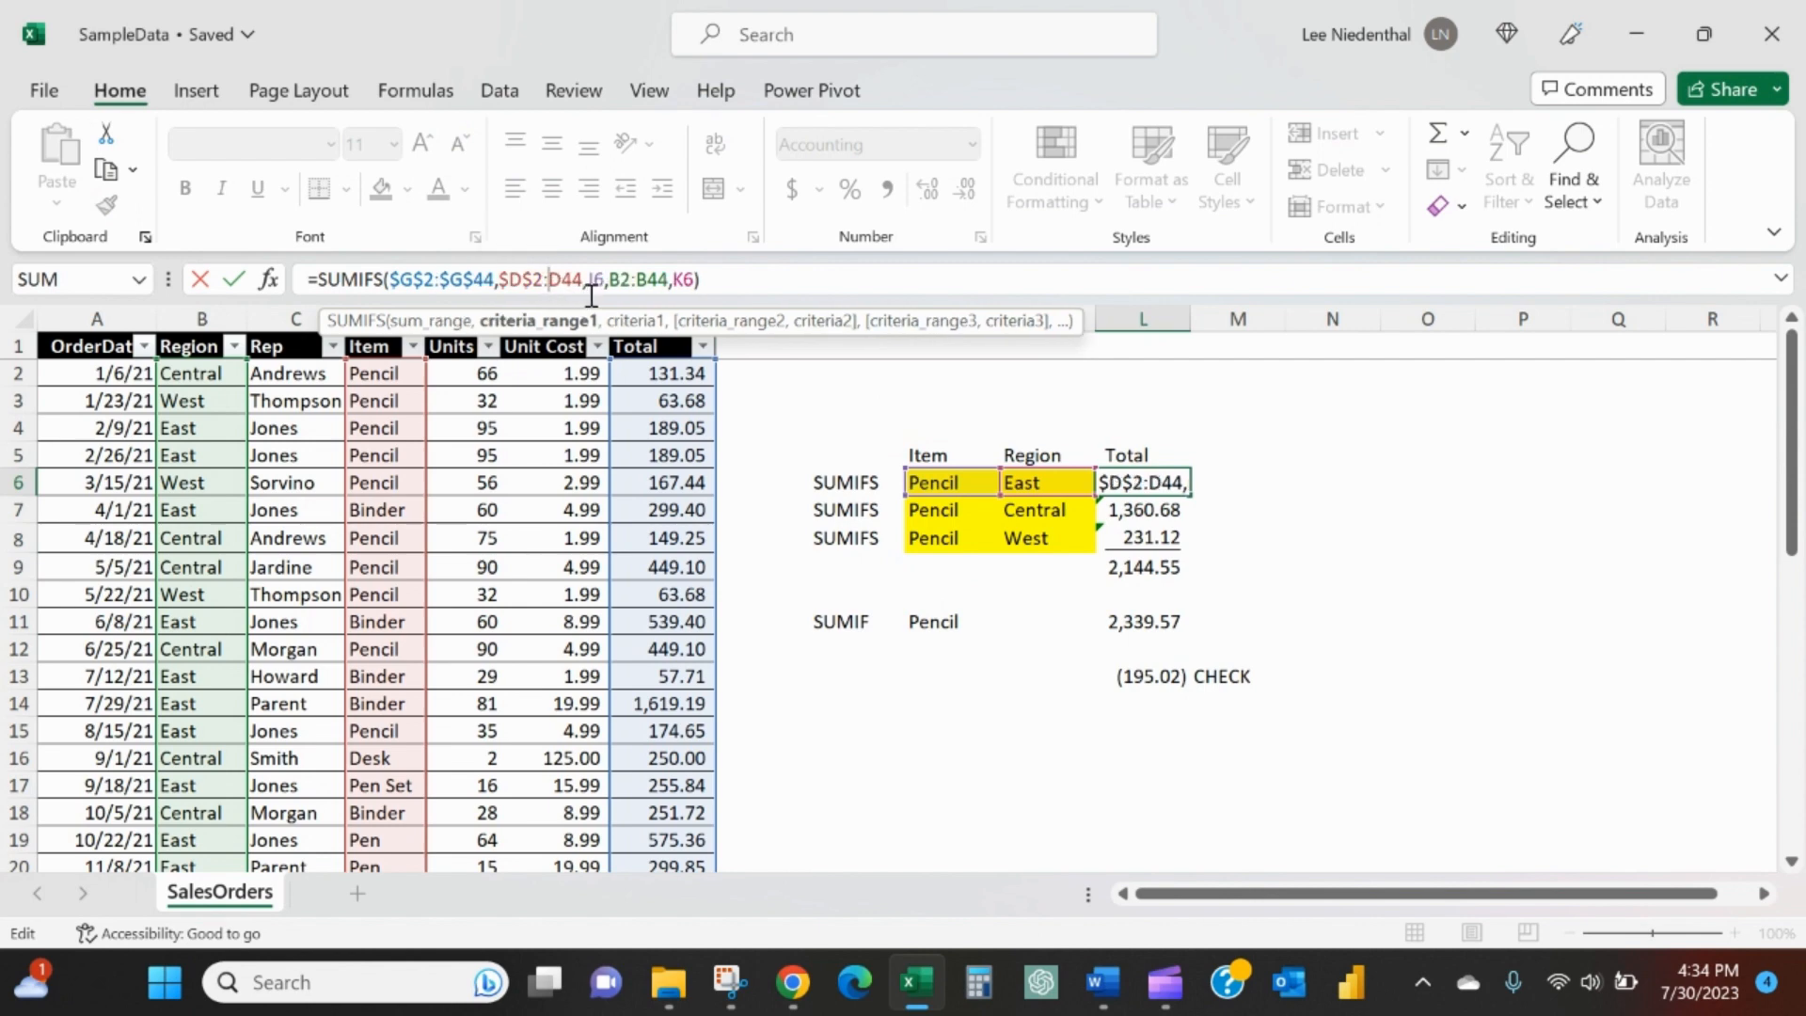
pyautogui.press('Delete')
pyautogui.press('Delete')
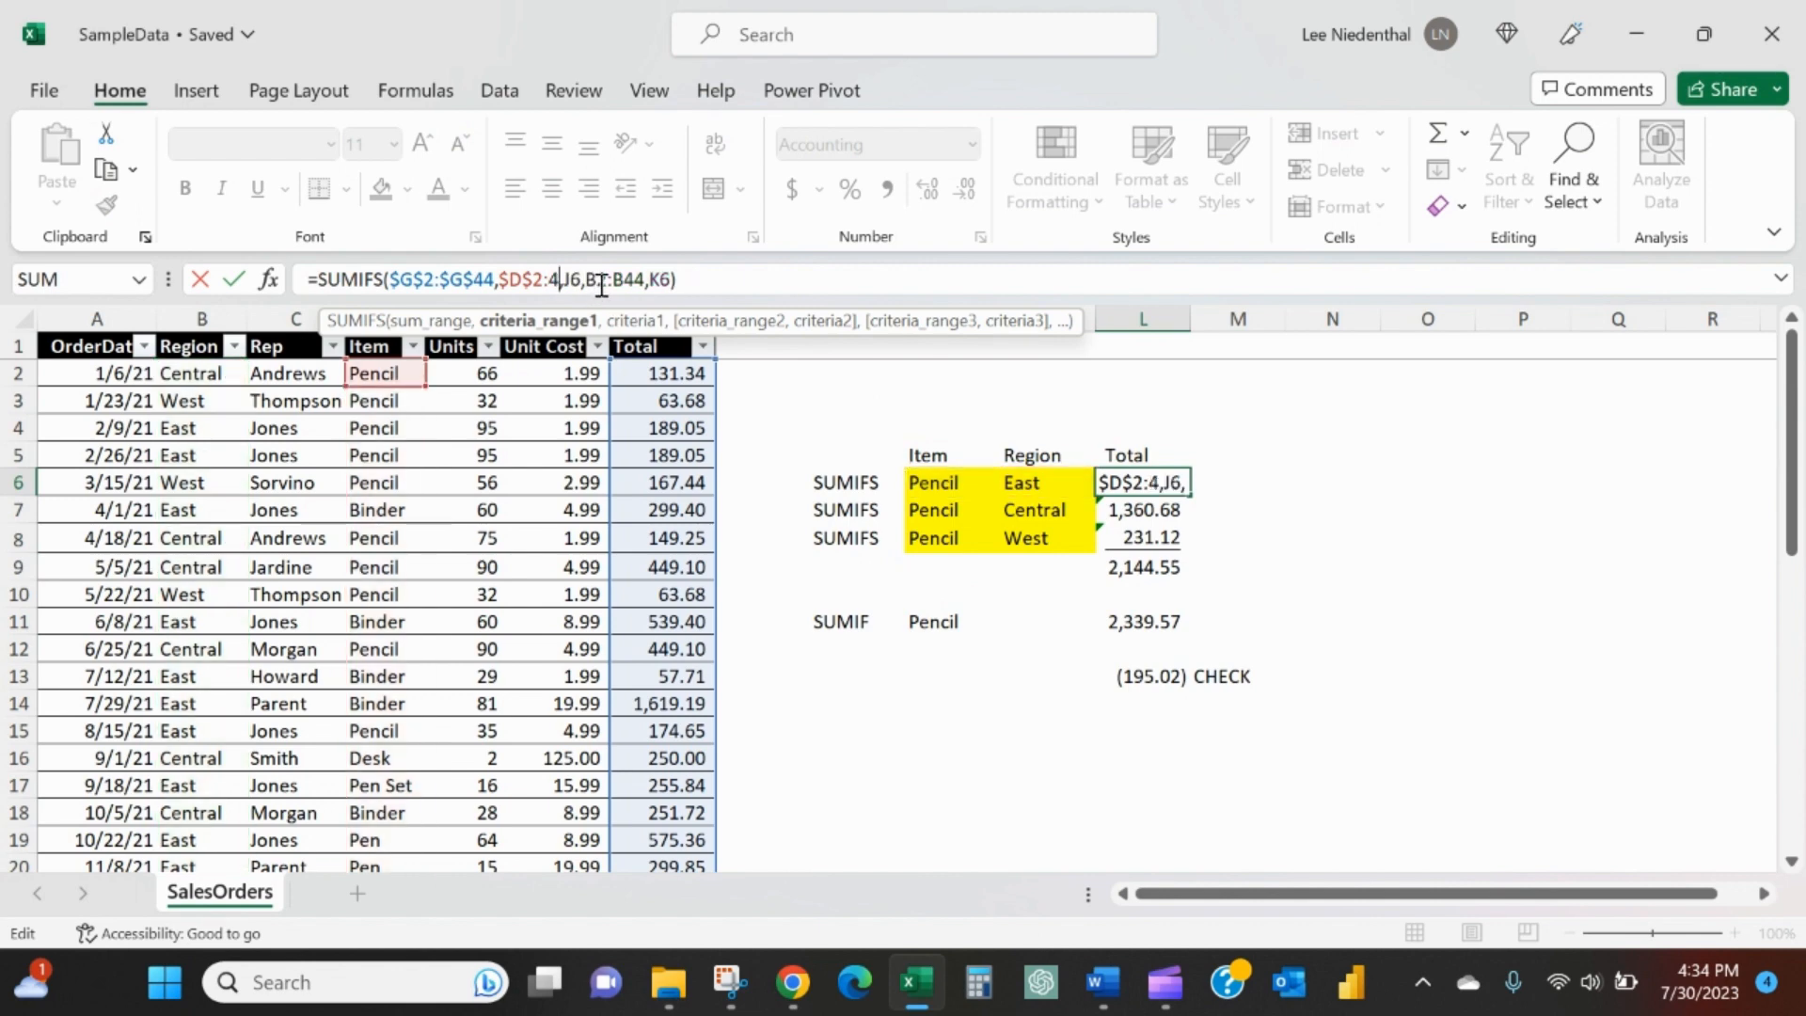
pyautogui.write('D4')
pyautogui.press('F4')
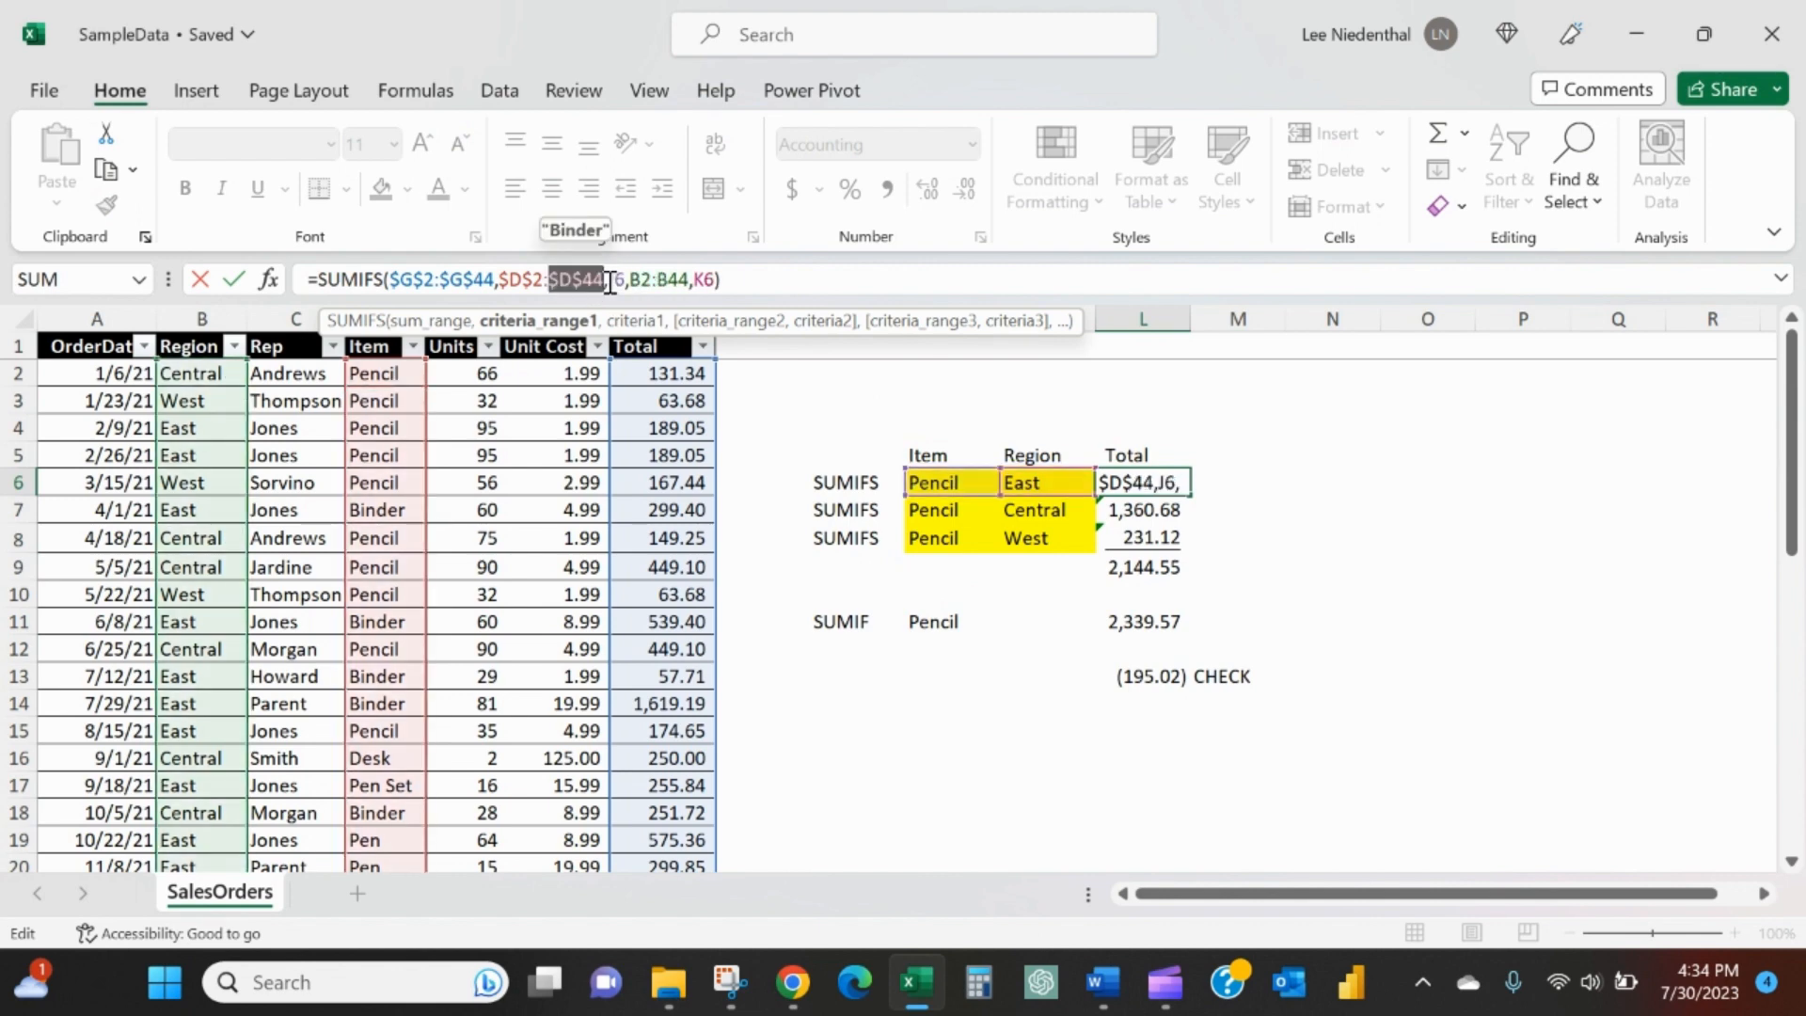
# - Make the Region criteria range in the L6 formula absolute as $B$2:$B$44 and commit the formula
pyautogui.click(640, 282)
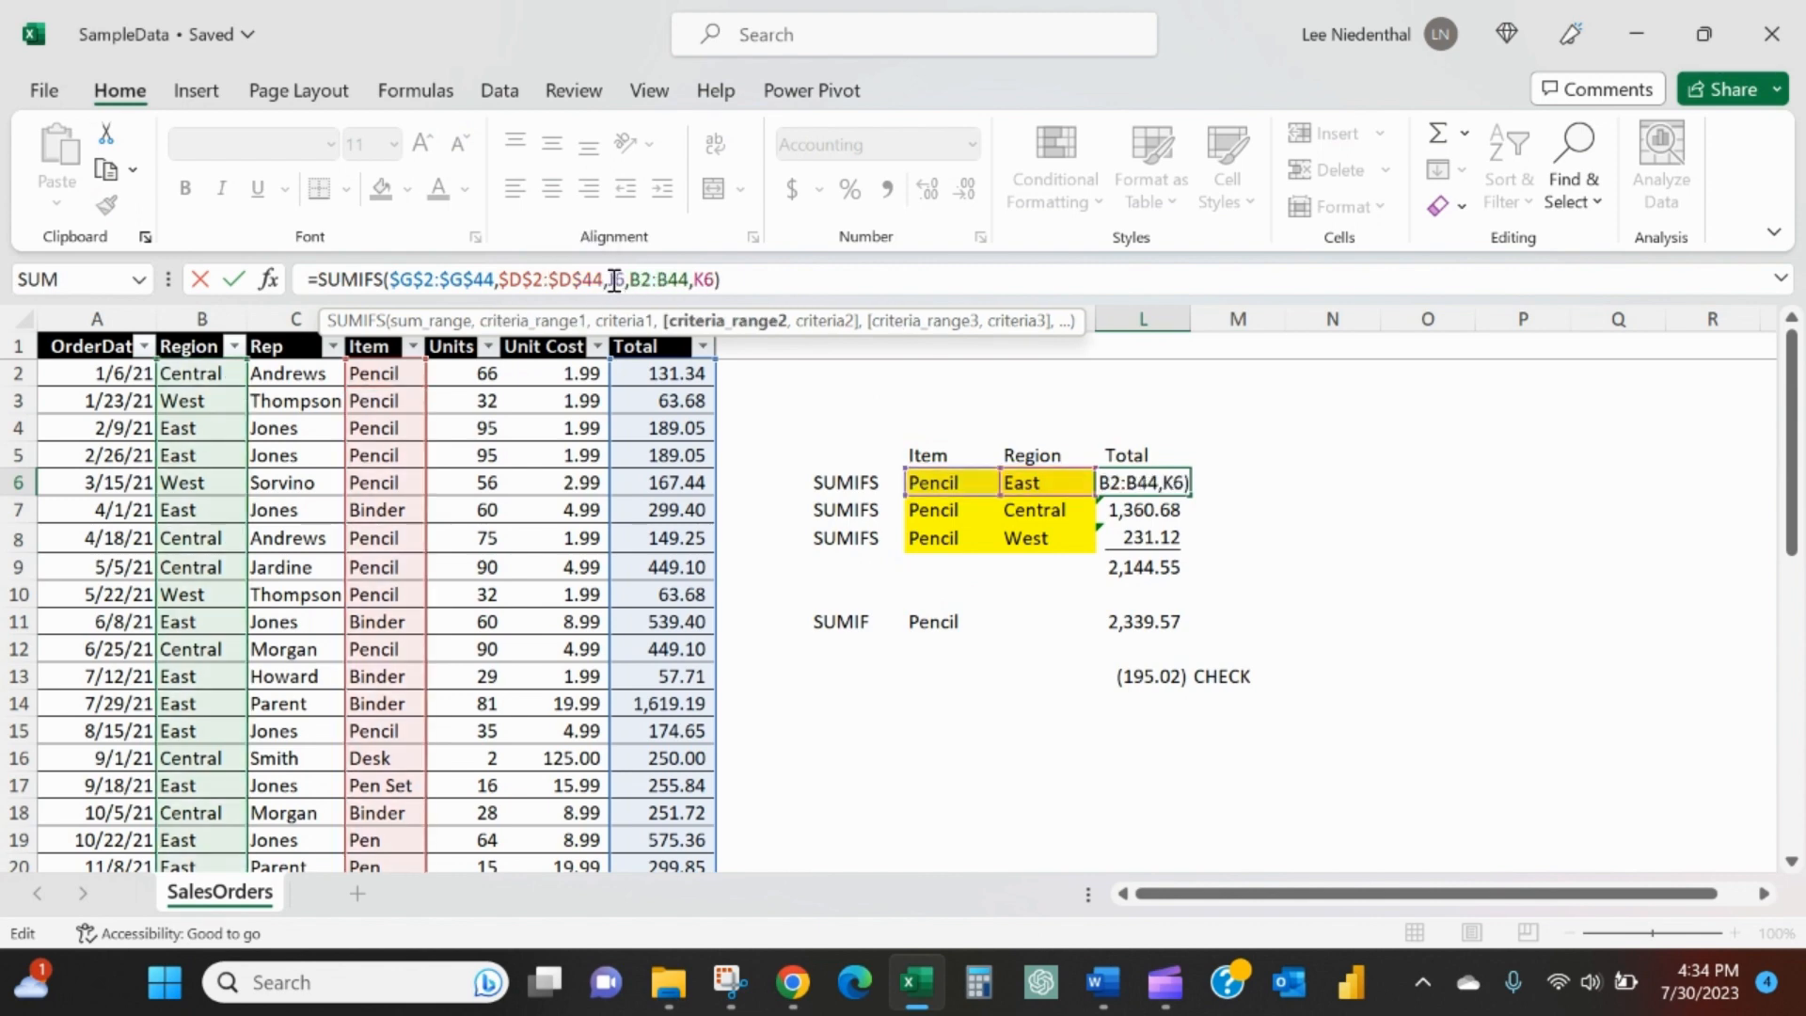
pyautogui.press('F4')
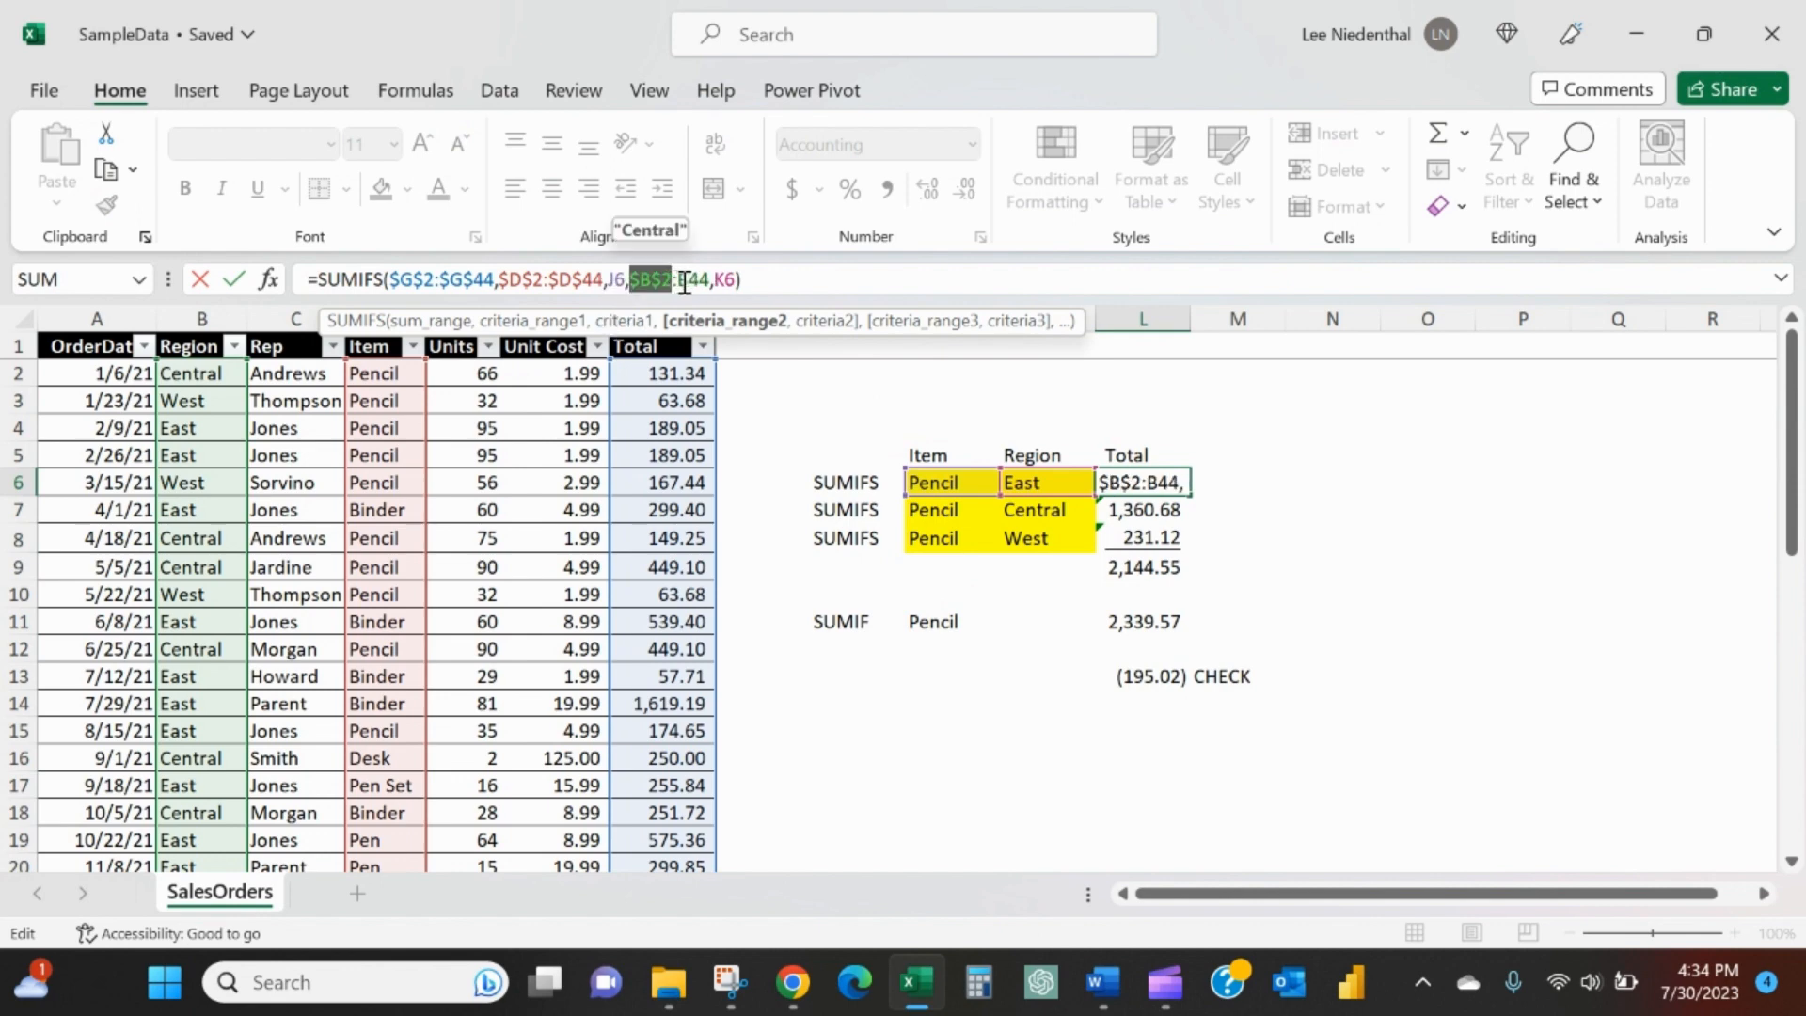
pyautogui.click(685, 282)
pyautogui.press('F4')
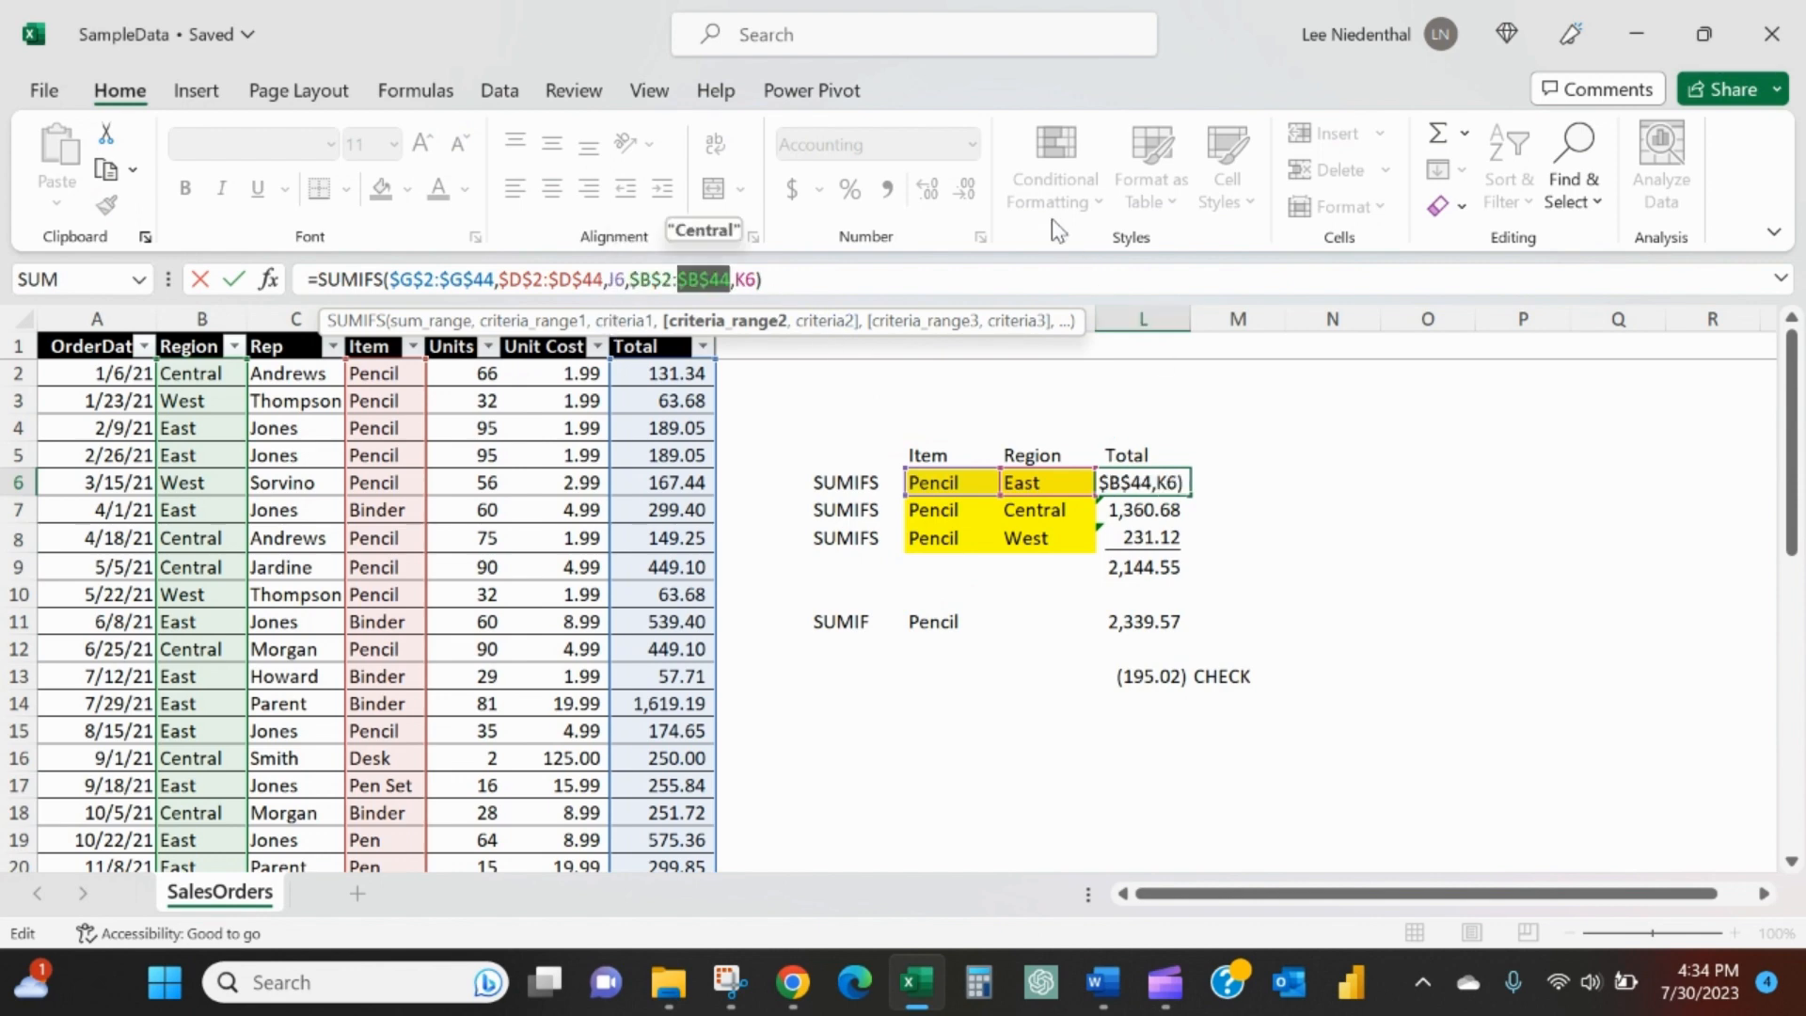
pyautogui.moveTo(1165, 15); pyautogui.dragTo(707, 98)
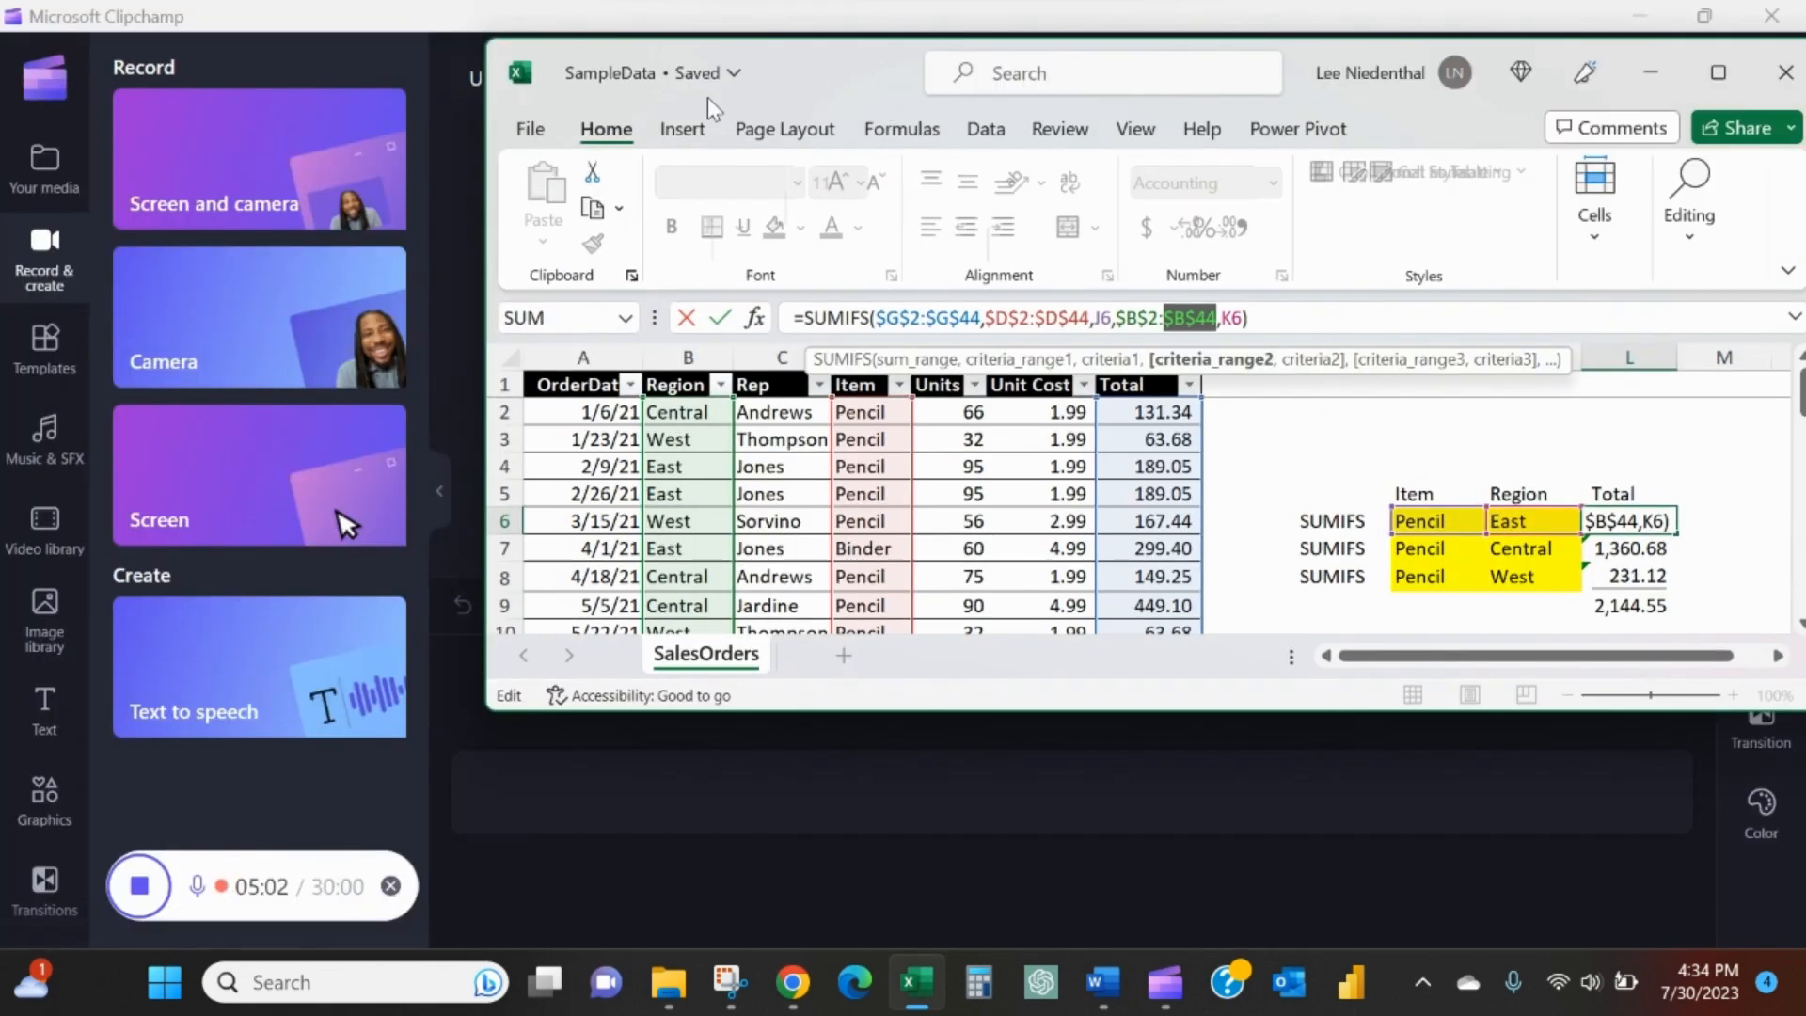
pyautogui.click(1717, 73)
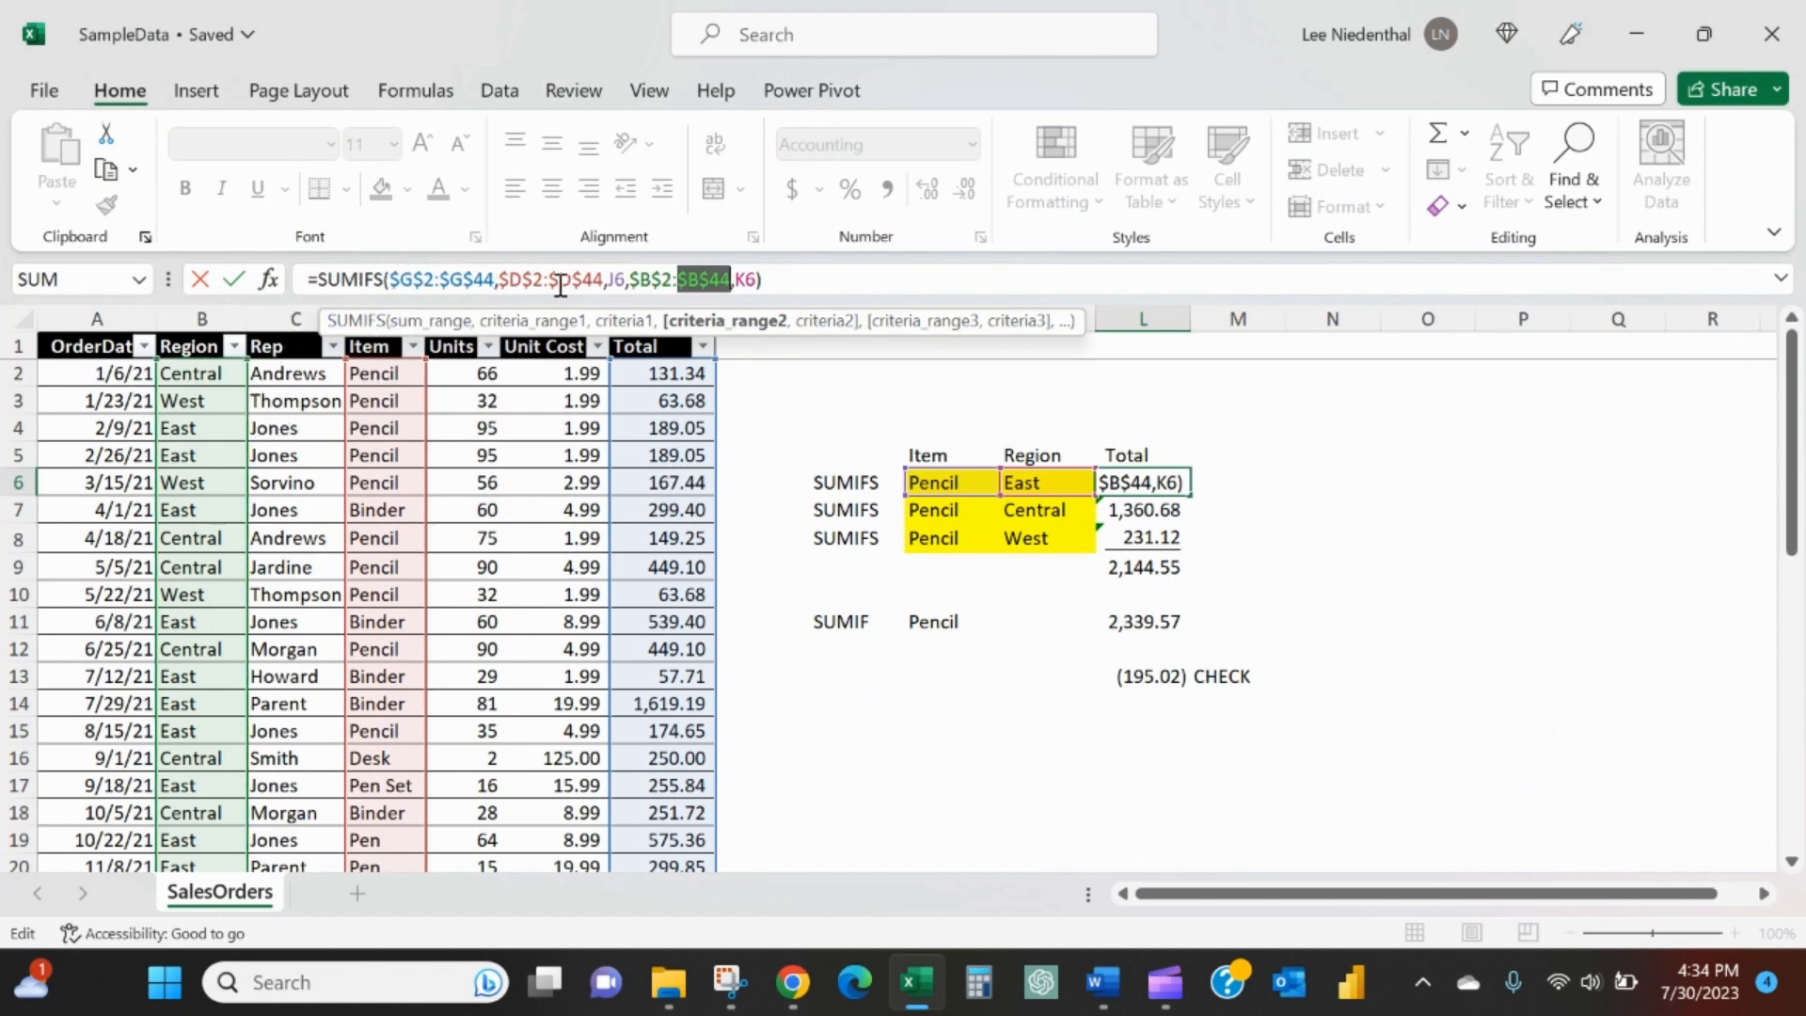
pyautogui.click(612, 283)
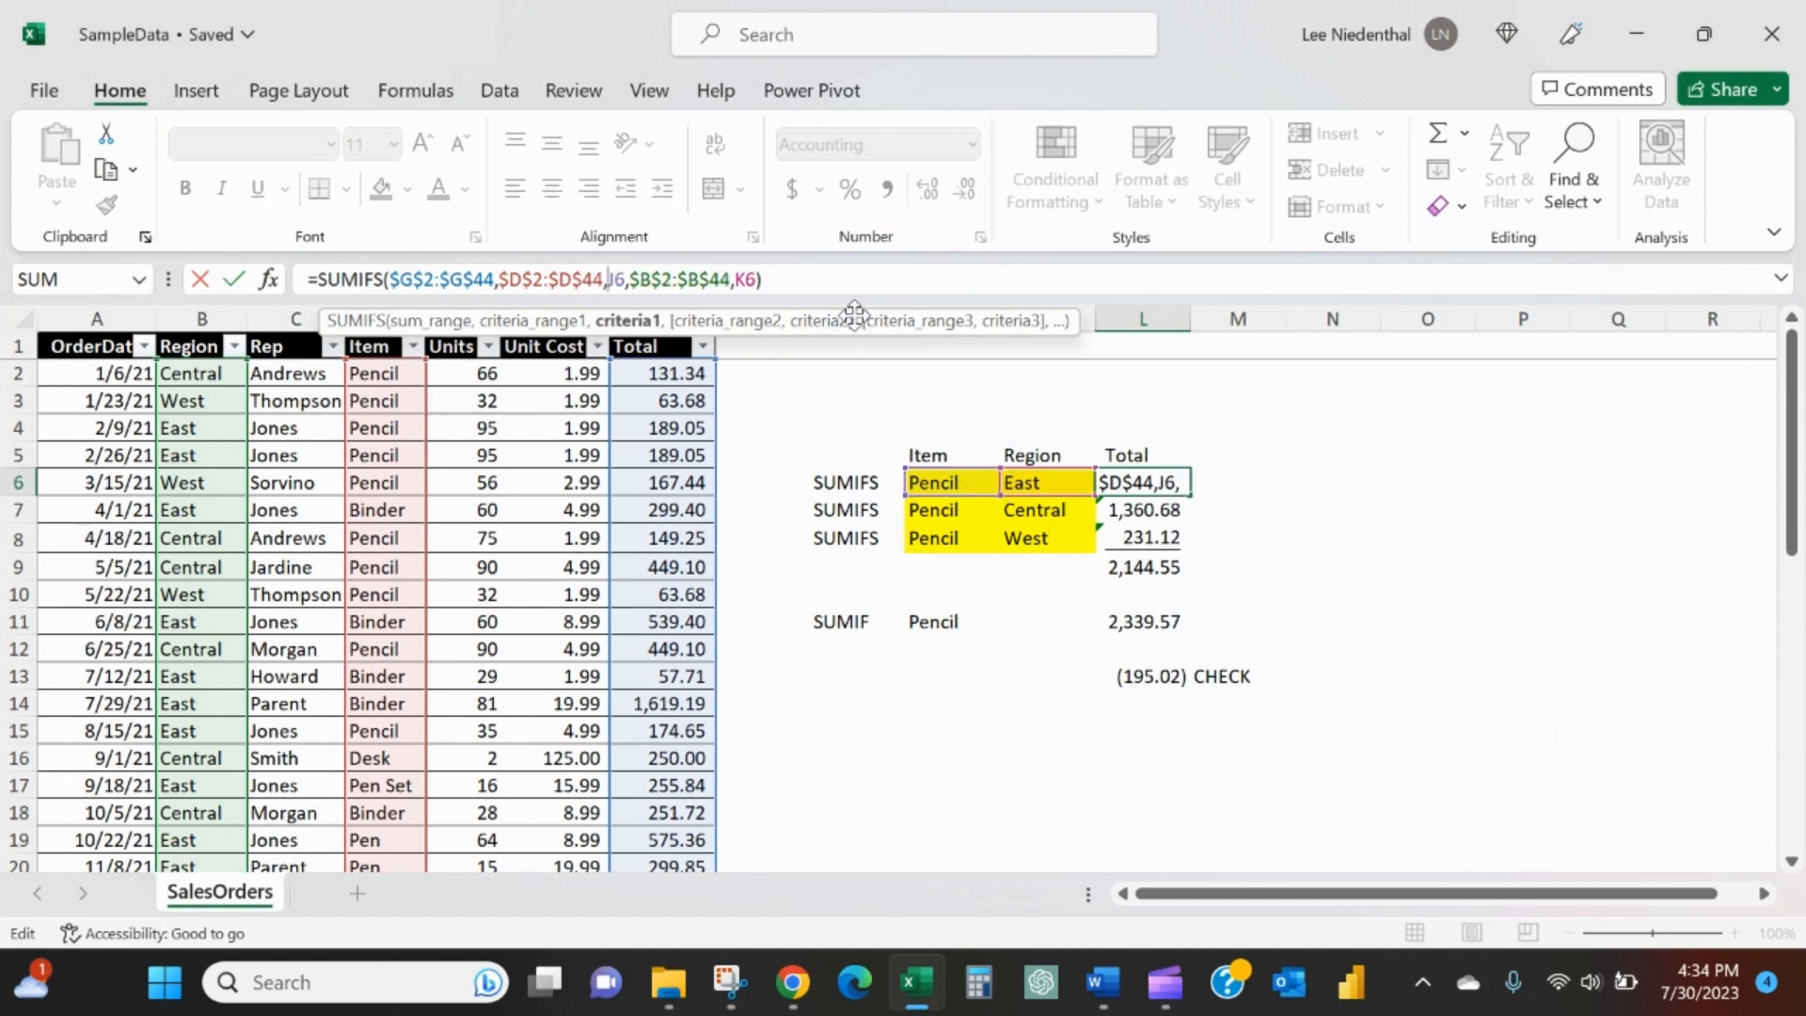
pyautogui.moveTo(853, 313); pyautogui.dragTo(972, 212)
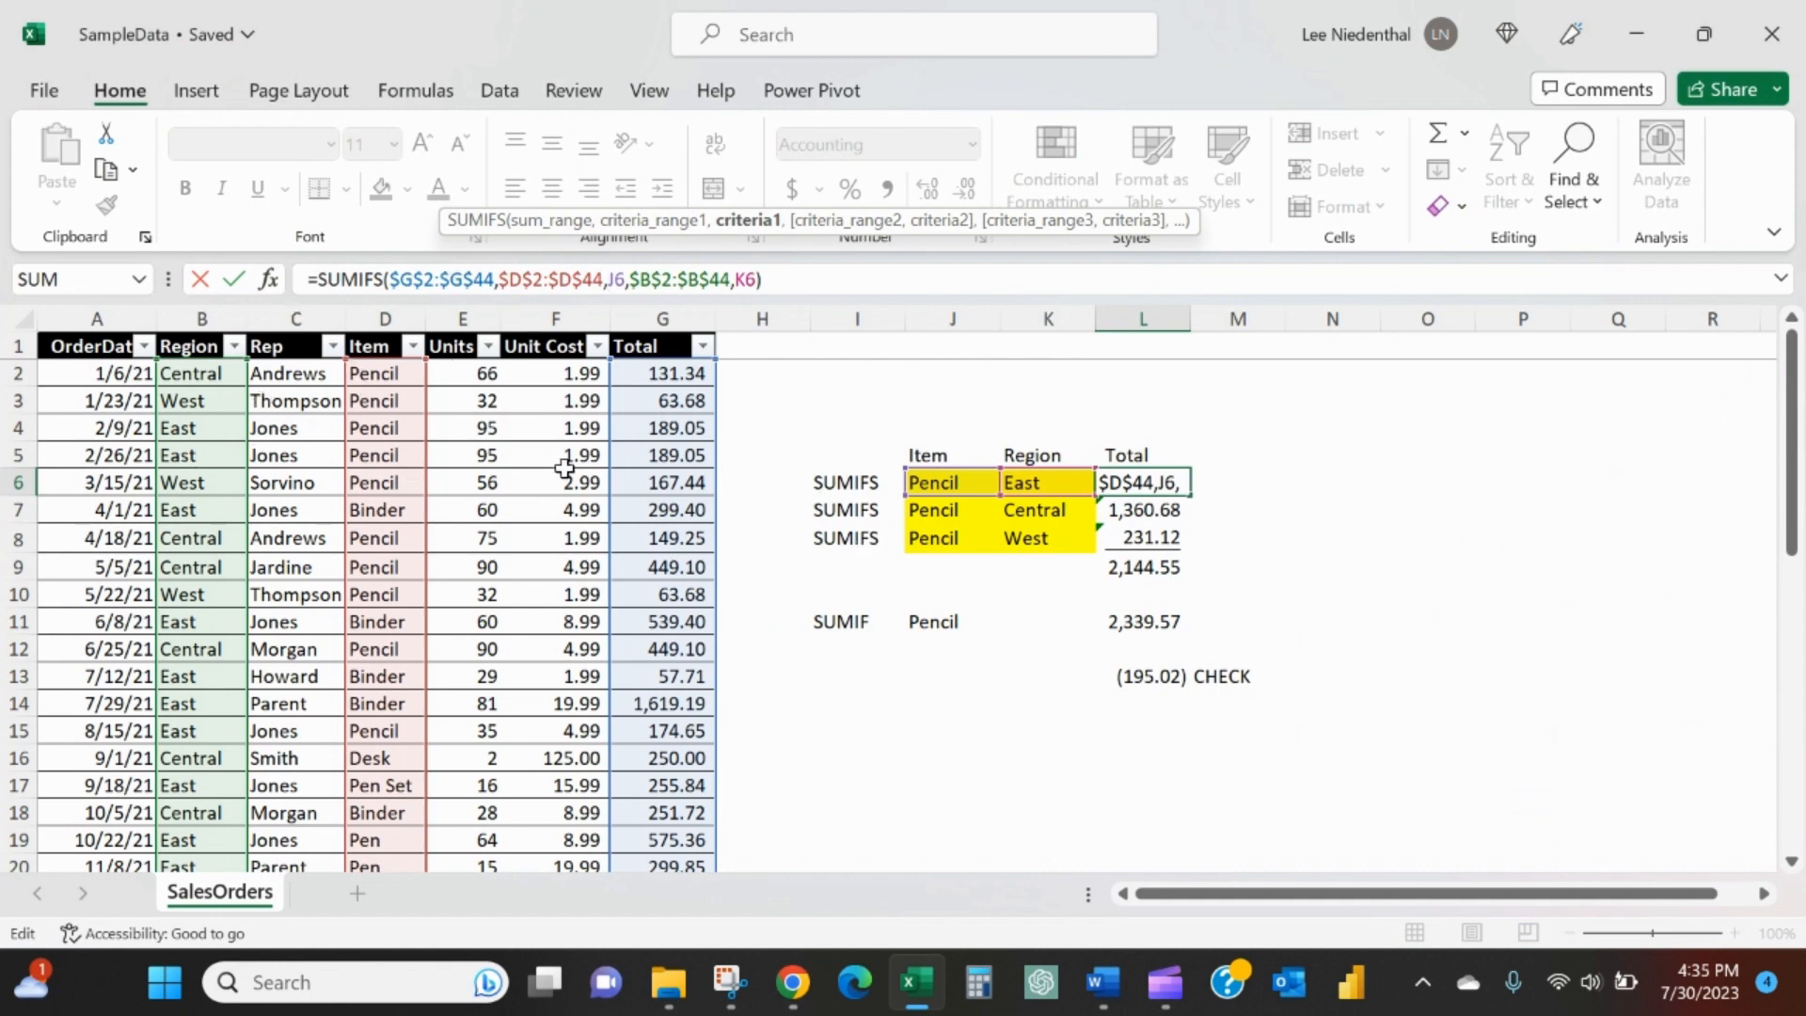
pyautogui.press('Return')
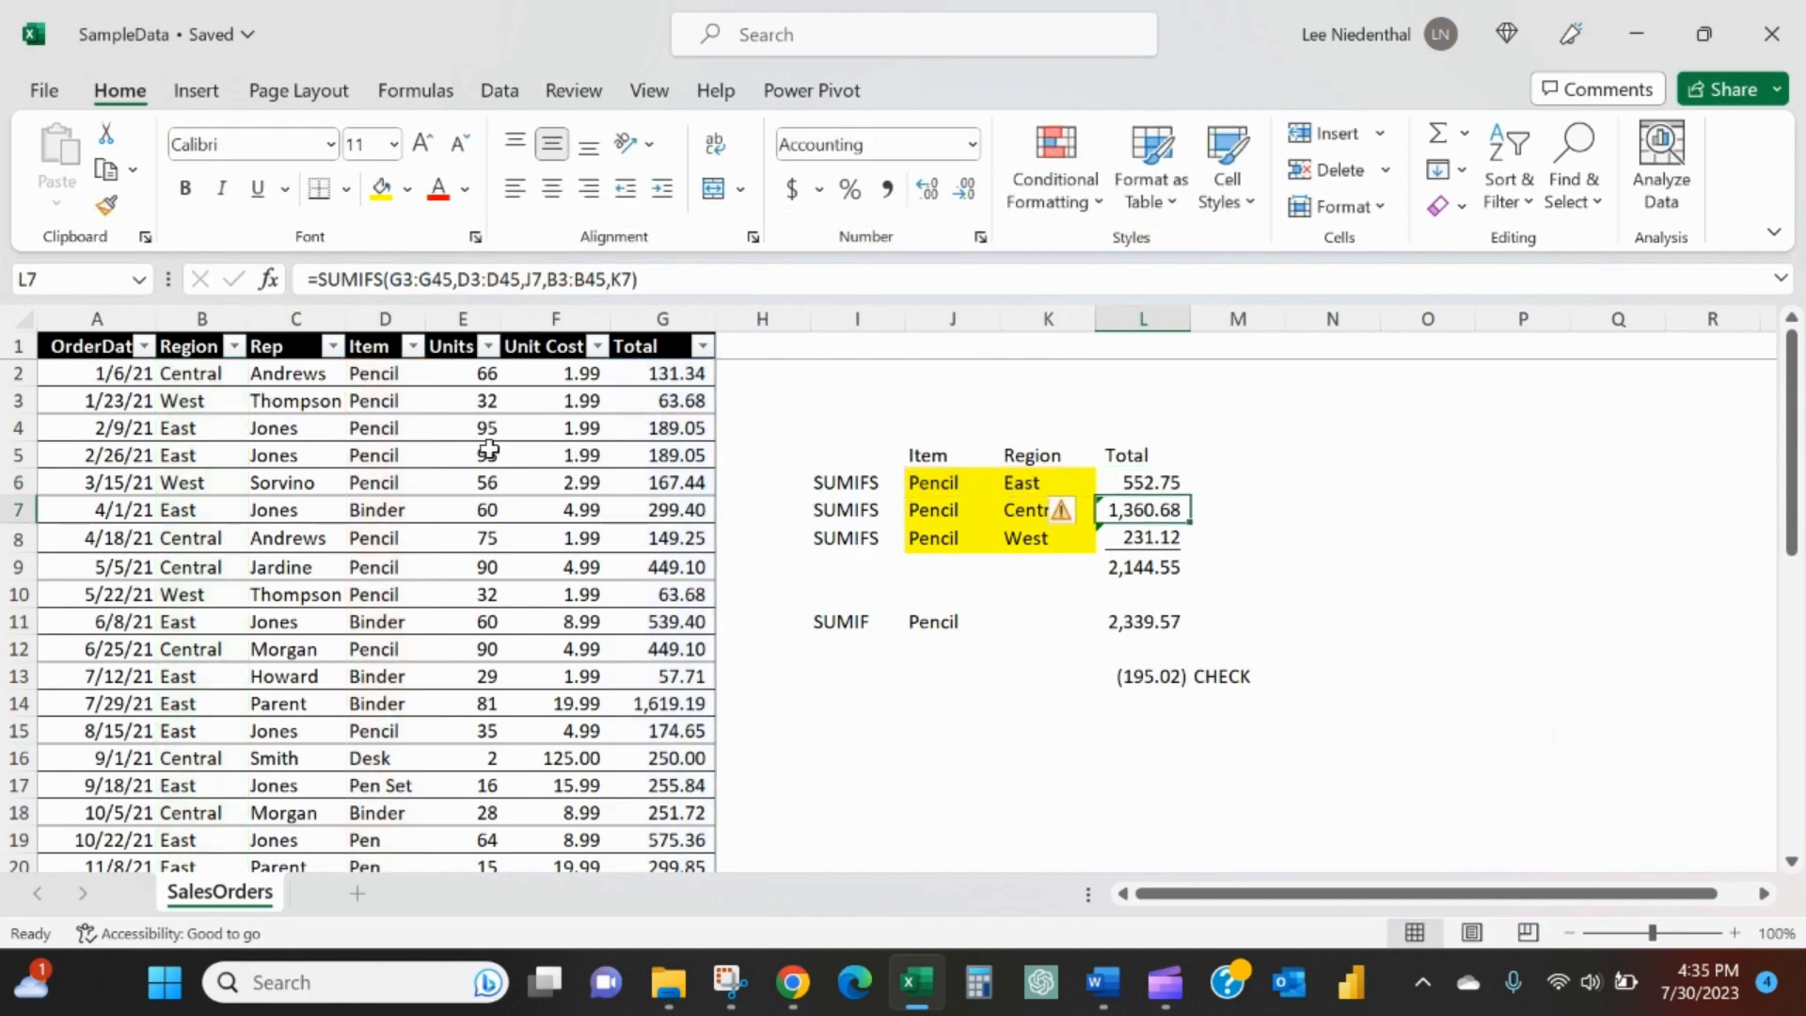
# - Copy the East SUMIFS formula from L6 into the Central and West total cells L7 and L8
pyautogui.press('Up')
pyautogui.hotkey('ctrl', 'c')
pyautogui.press('Down')
pyautogui.hotkey('ctrl', 'v')
pyautogui.press('Down')
pyautogui.hotkey('ctrl', 'v')
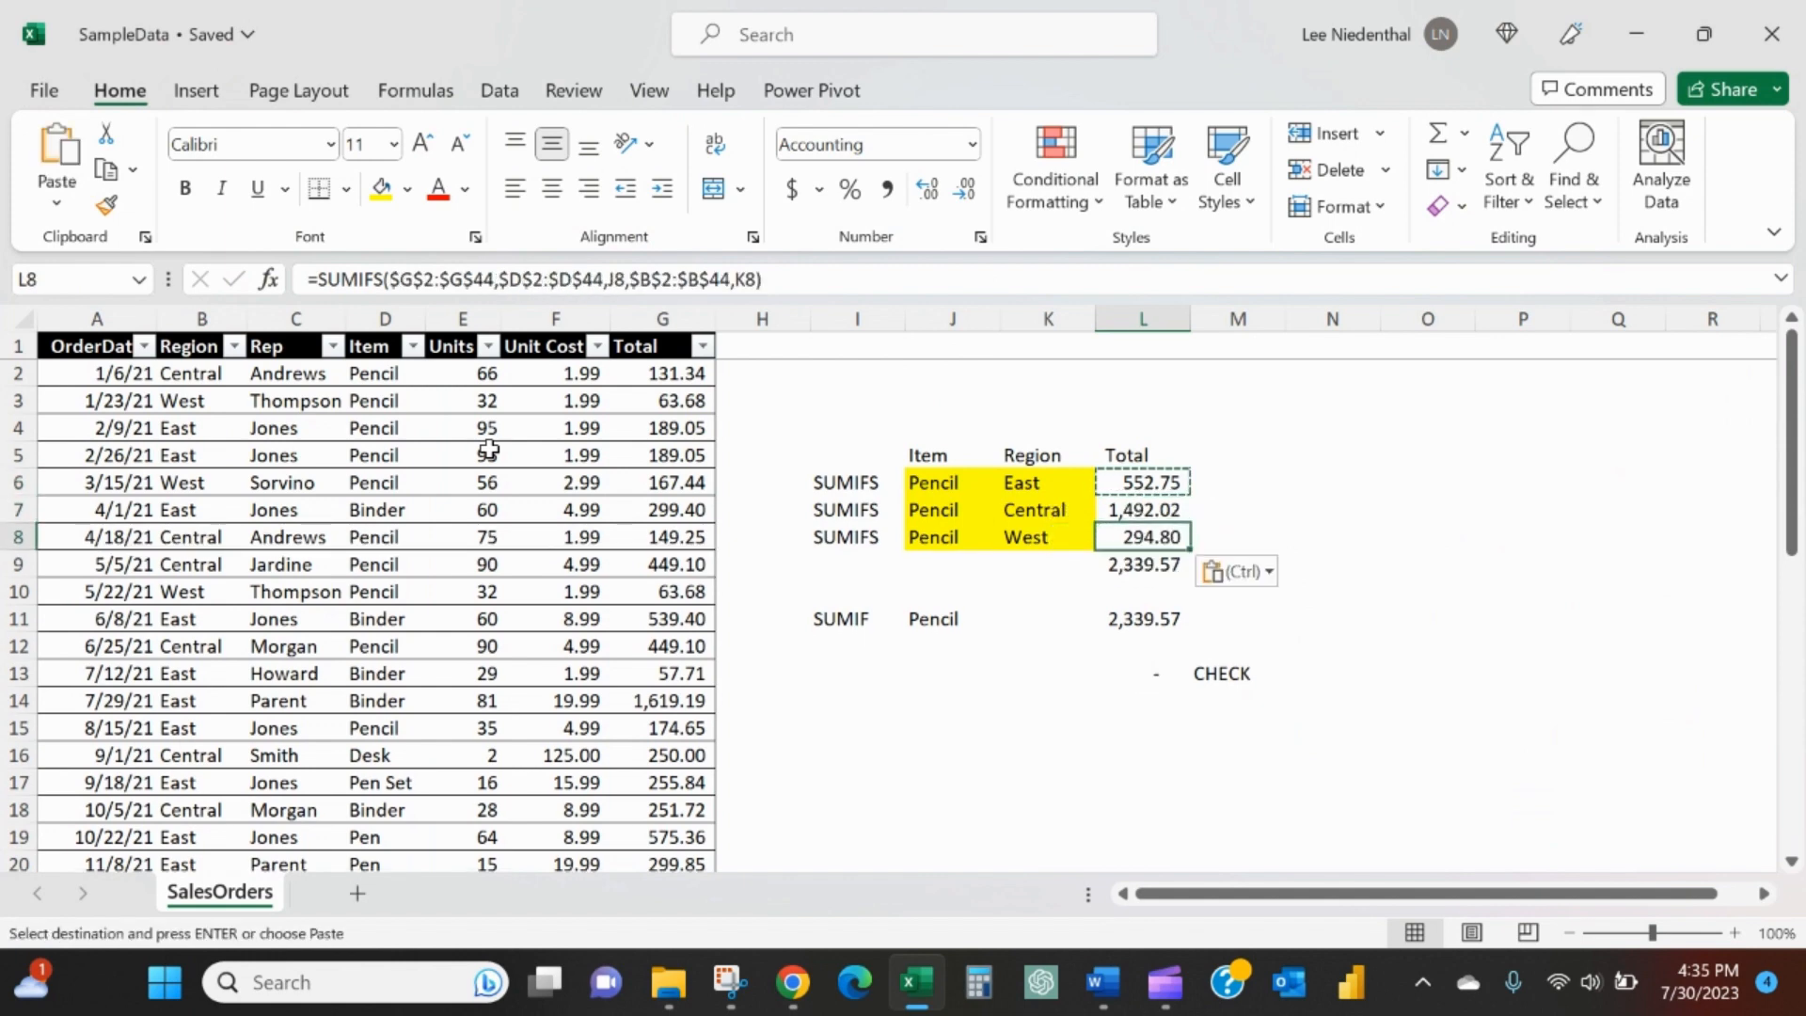
# - Examine the CHECK cell and the table ranges referenced by the Central SUMIFS formula in L7
pyautogui.click(1149, 513)
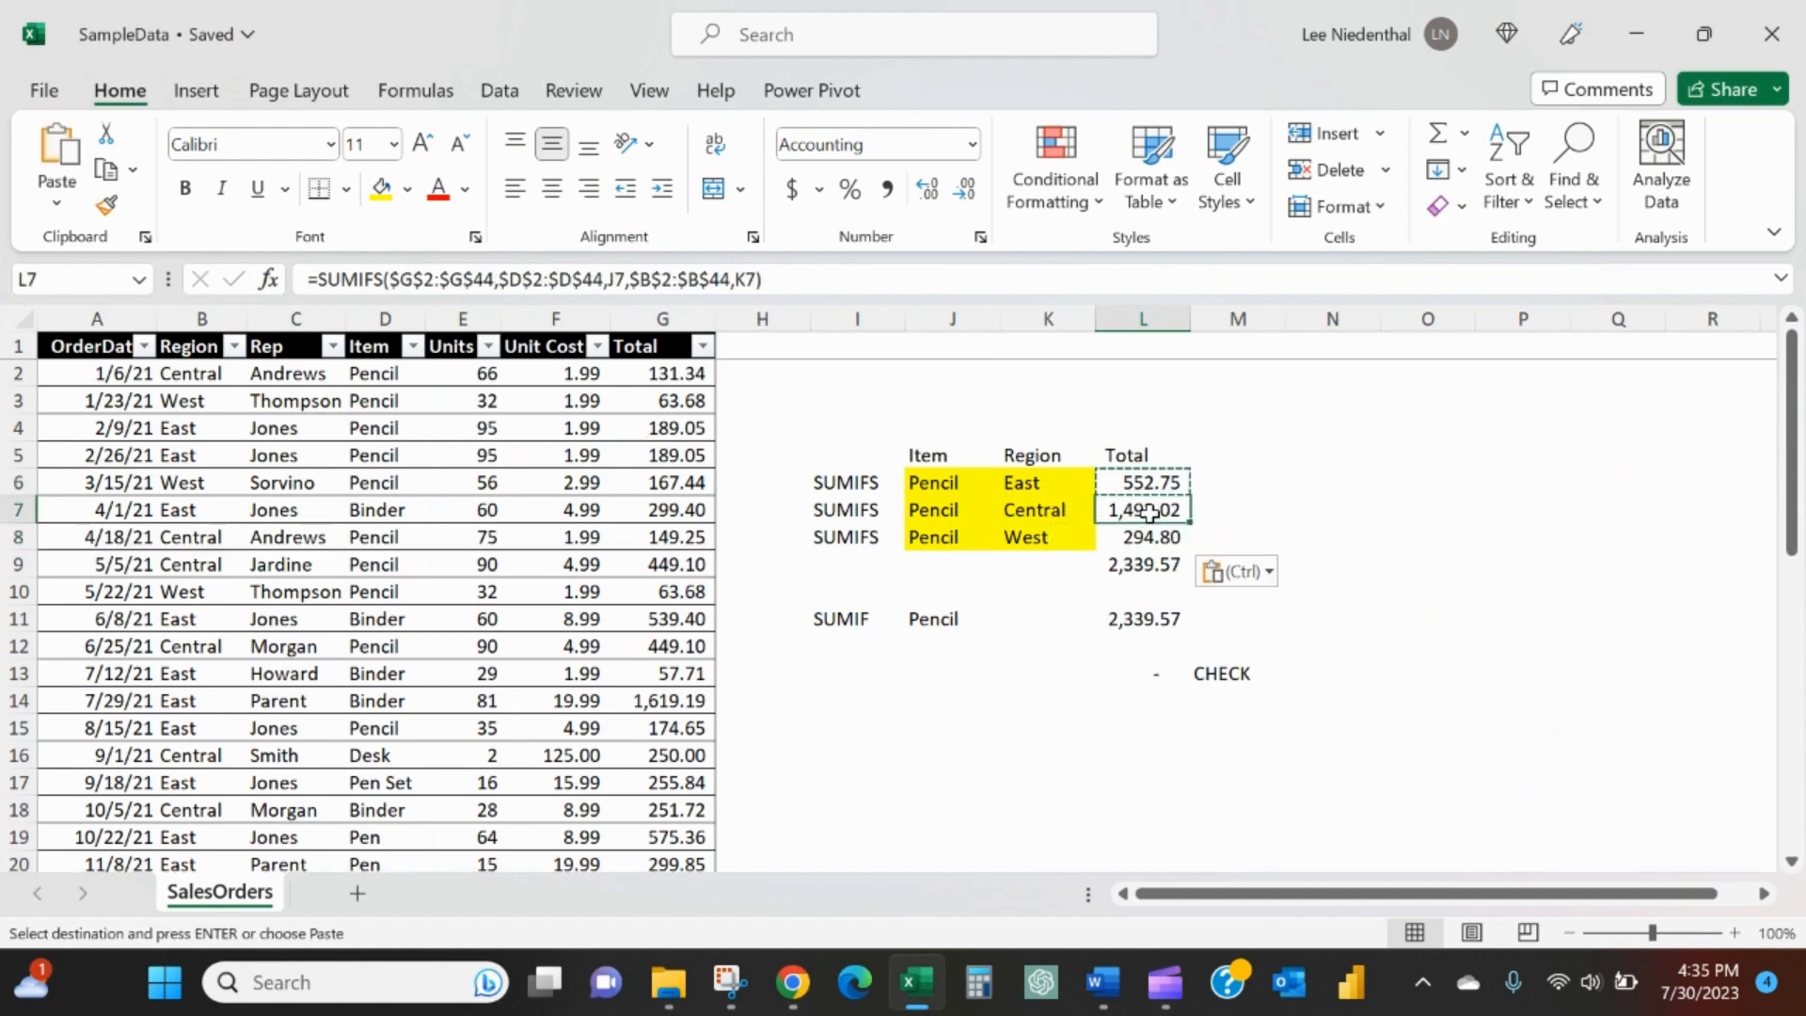
pyautogui.click(1134, 674)
pyautogui.click(1143, 515)
pyautogui.click(555, 279)
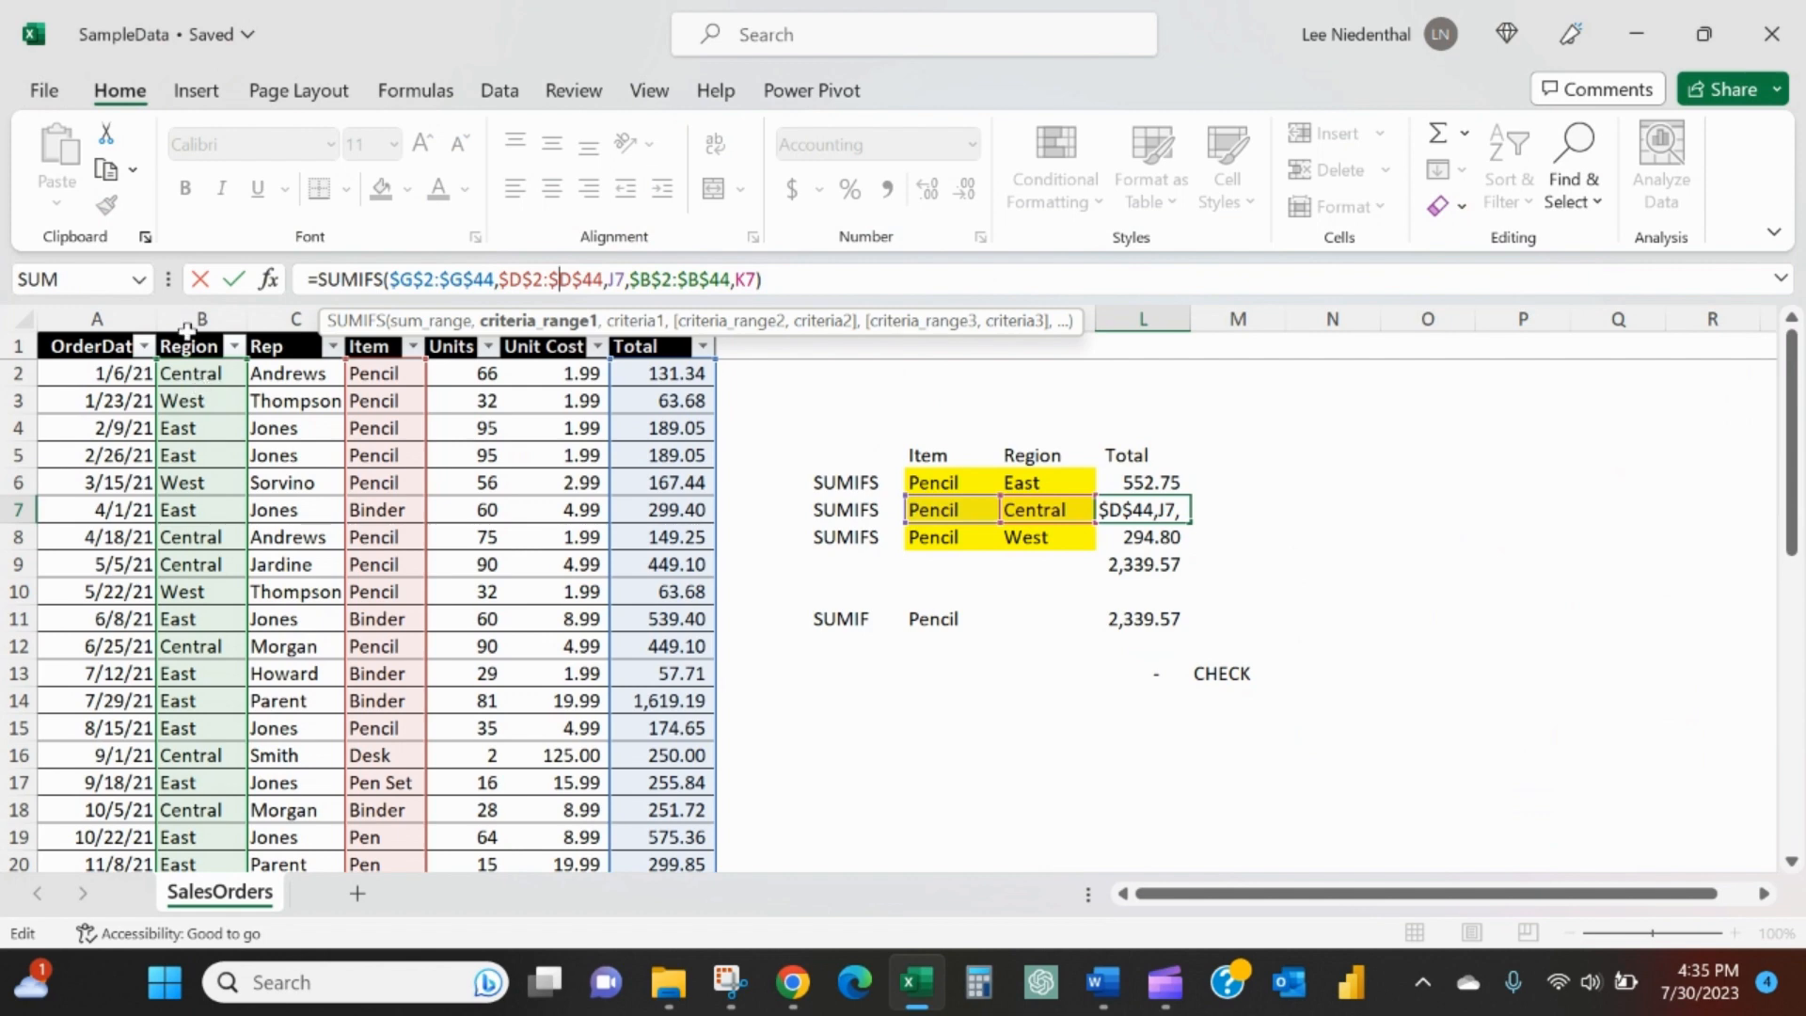
pyautogui.scroll(-15, 195, 454)
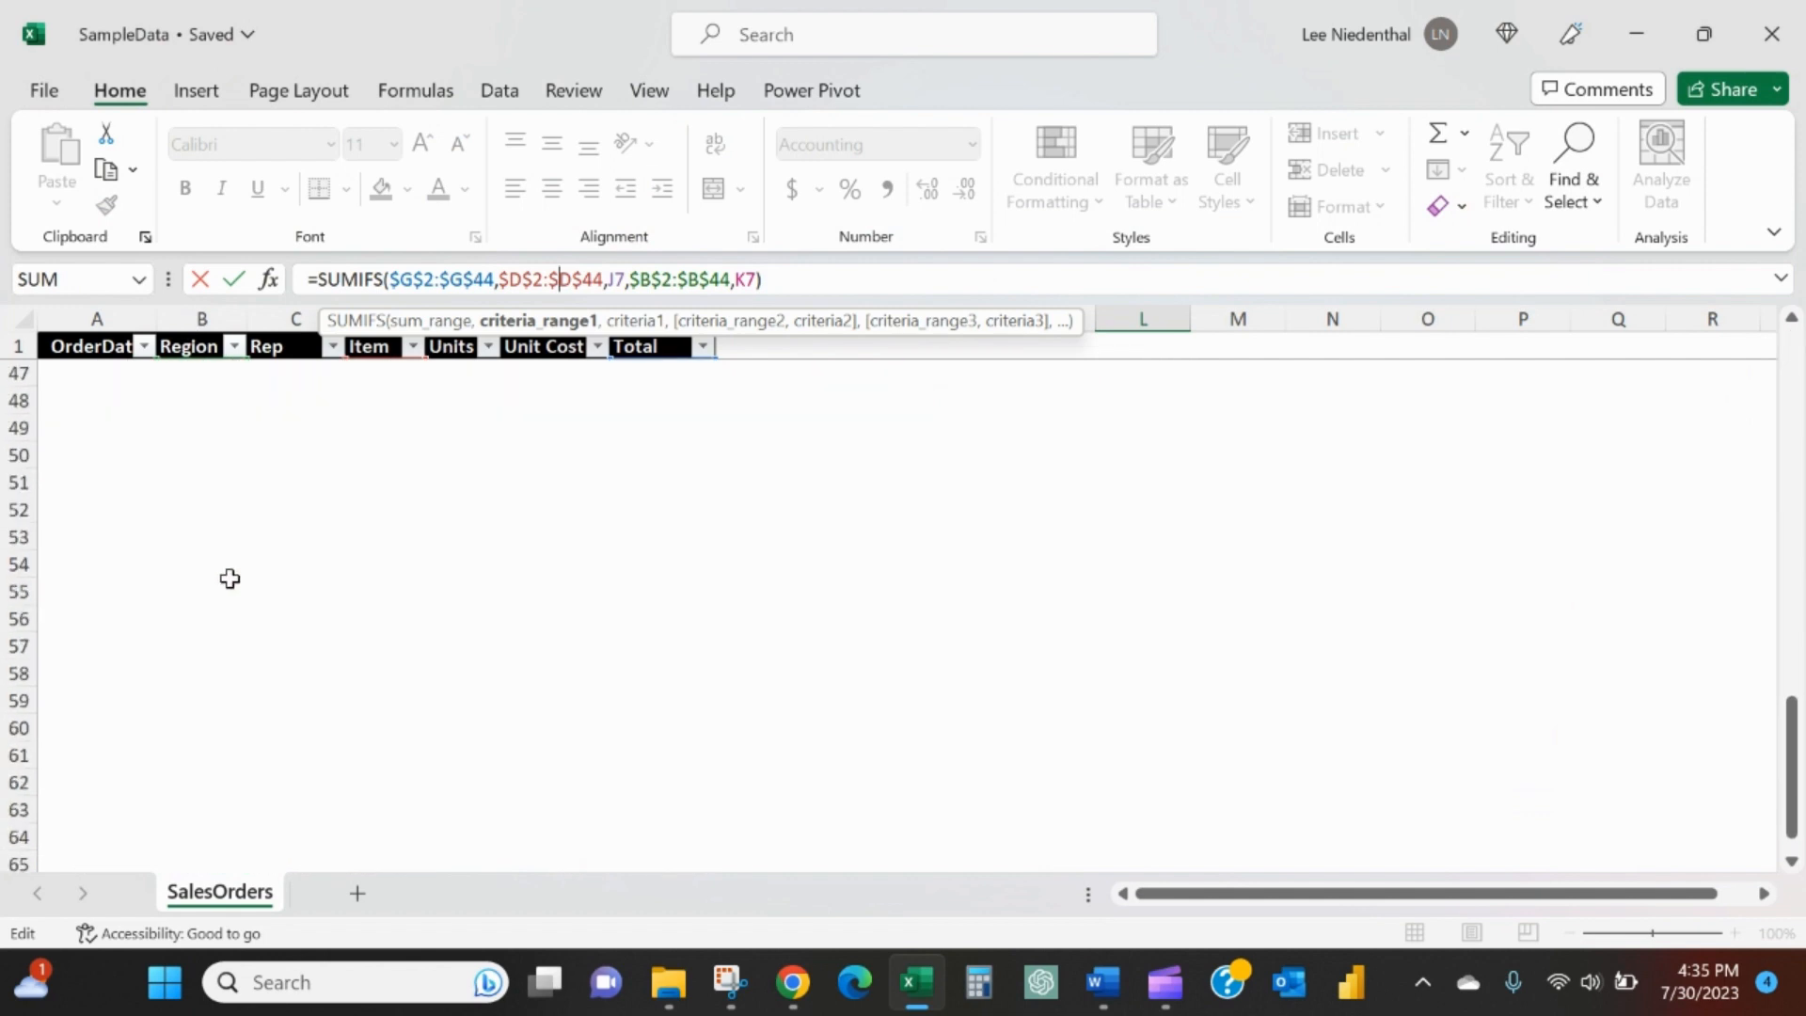
pyautogui.scroll(4, 230, 577)
pyautogui.scroll(11, 282, 639)
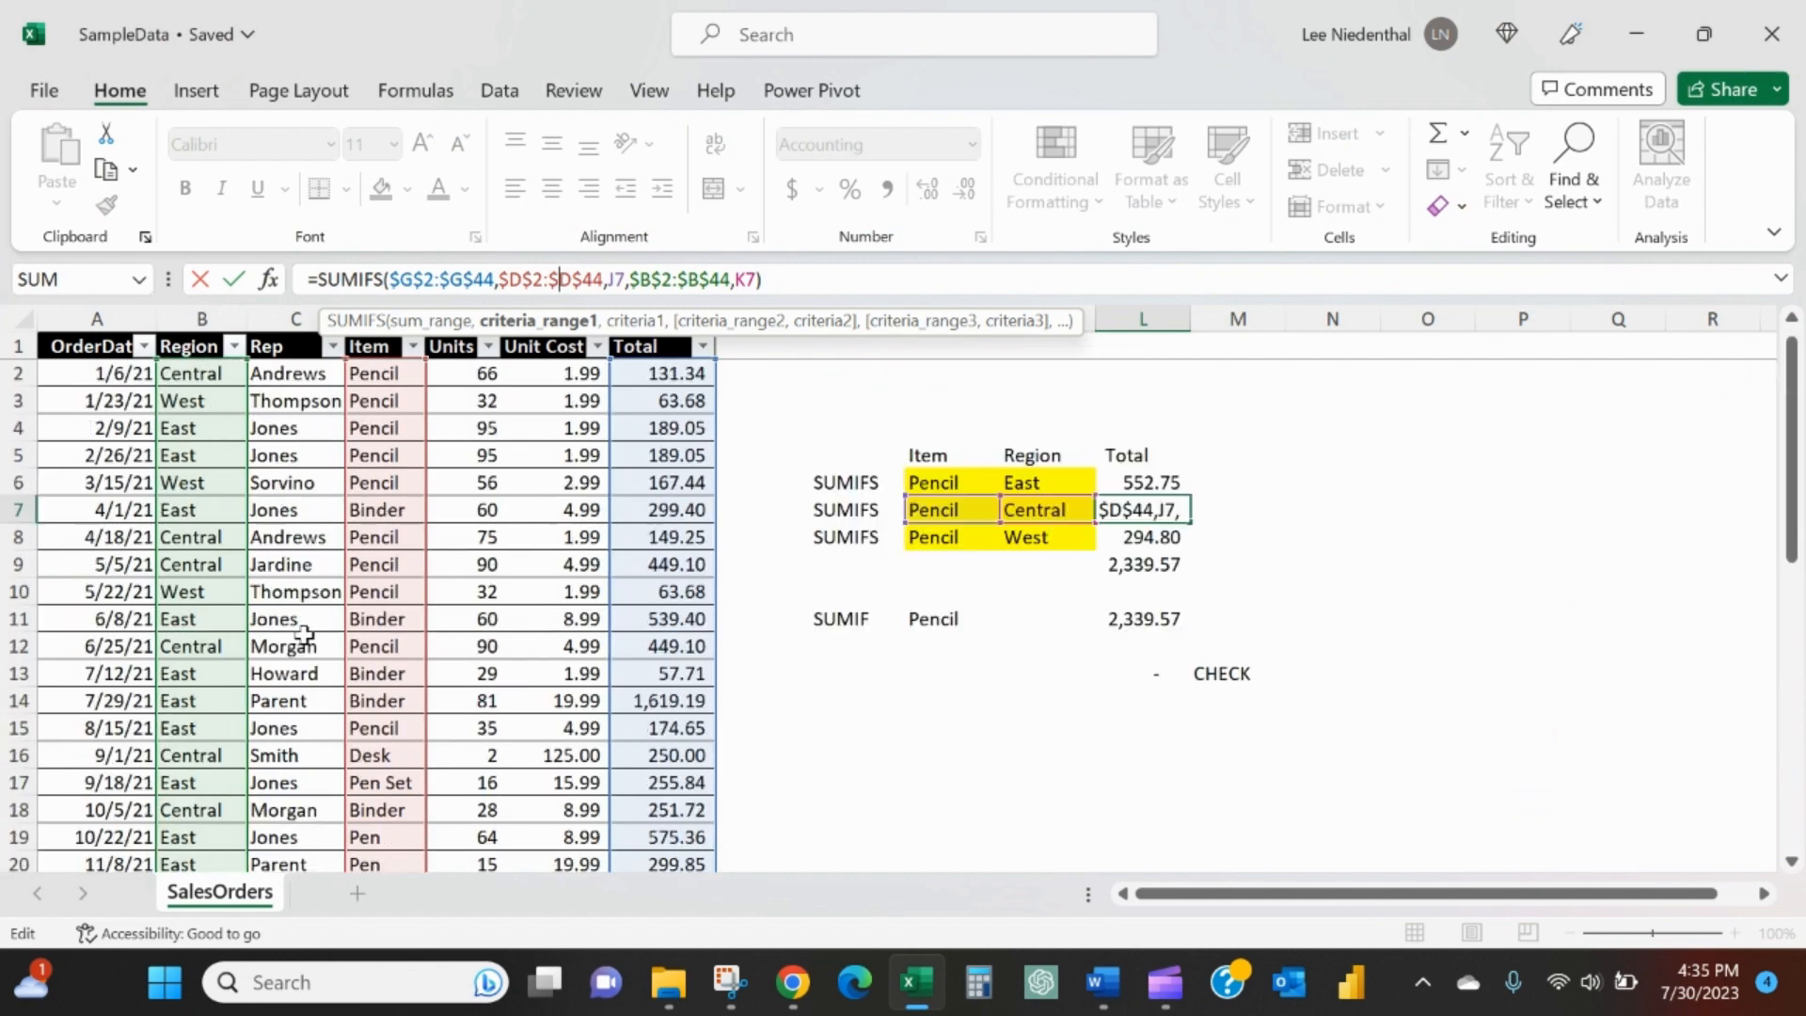